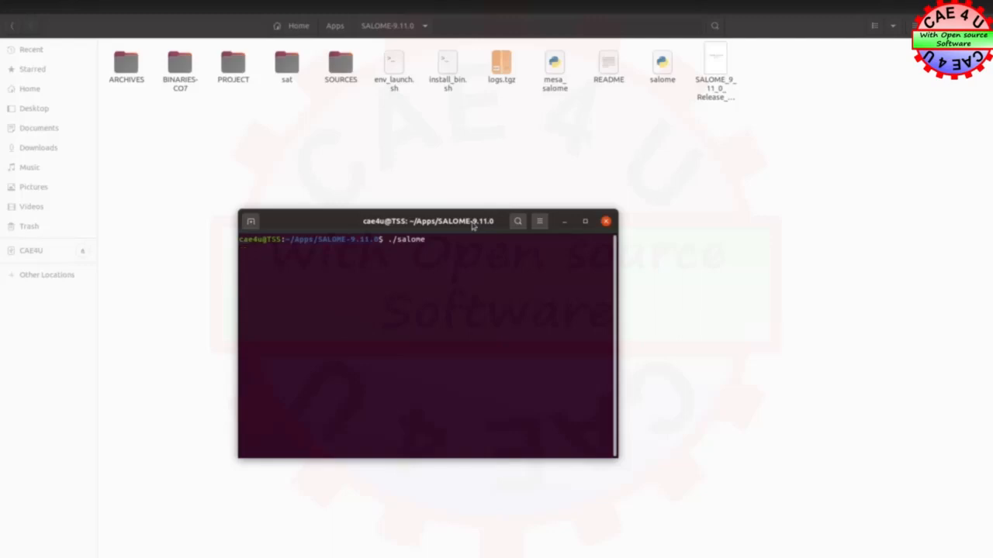
Launch SALOME 9.11.0 with the ./salome command and activate the Shaper module
key(Return)
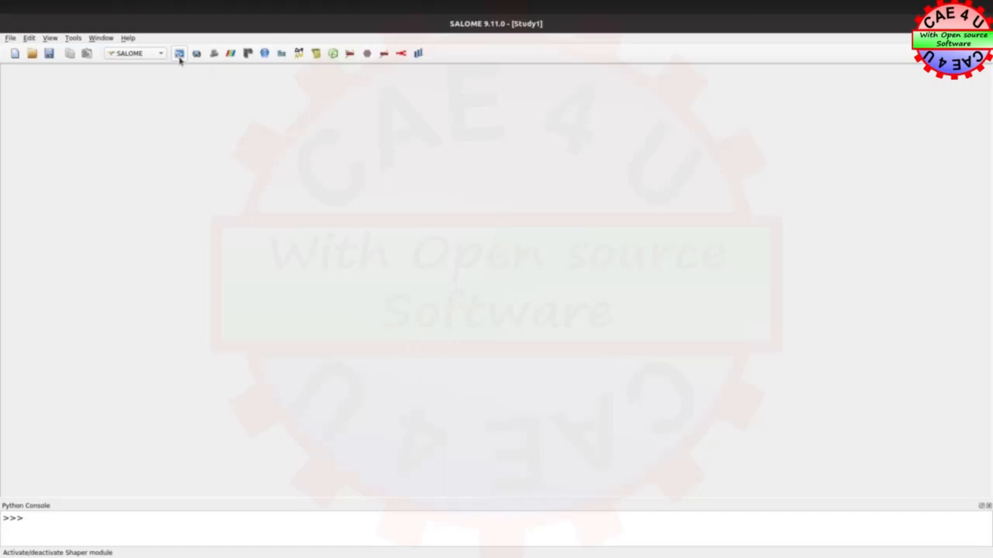
click(180, 53)
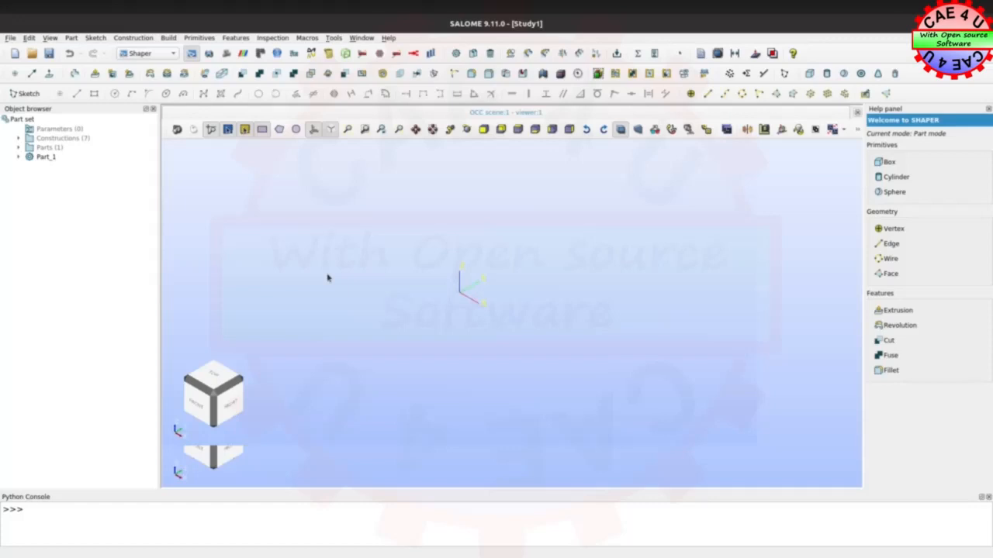
Start a new sketch on the horizontal XY plane and align the view with the sketch plane
click(26, 93)
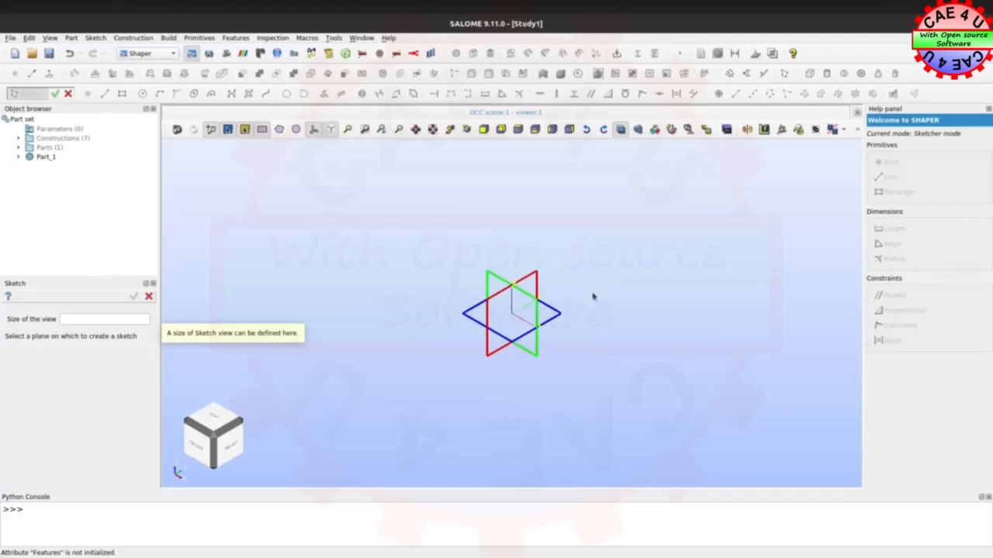
click(556, 319)
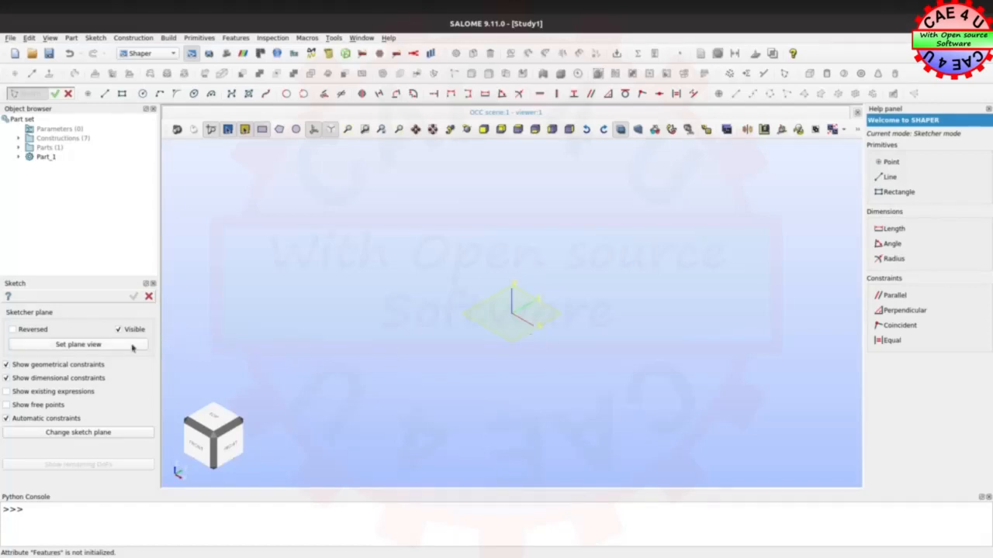
click(67, 347)
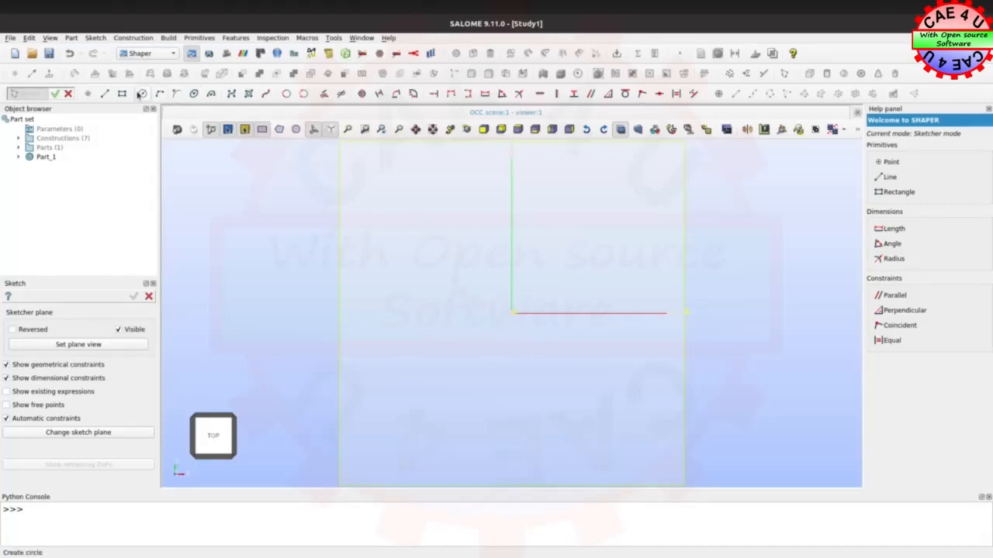
Draw two concentric circles centred on the origin with radii of about 24.6 and 43.7
click(142, 93)
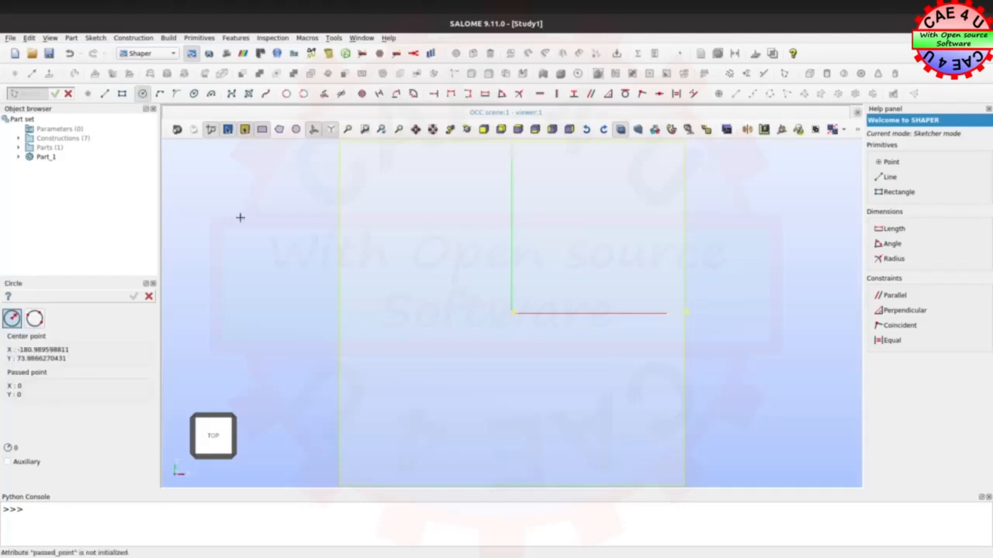
click(511, 313)
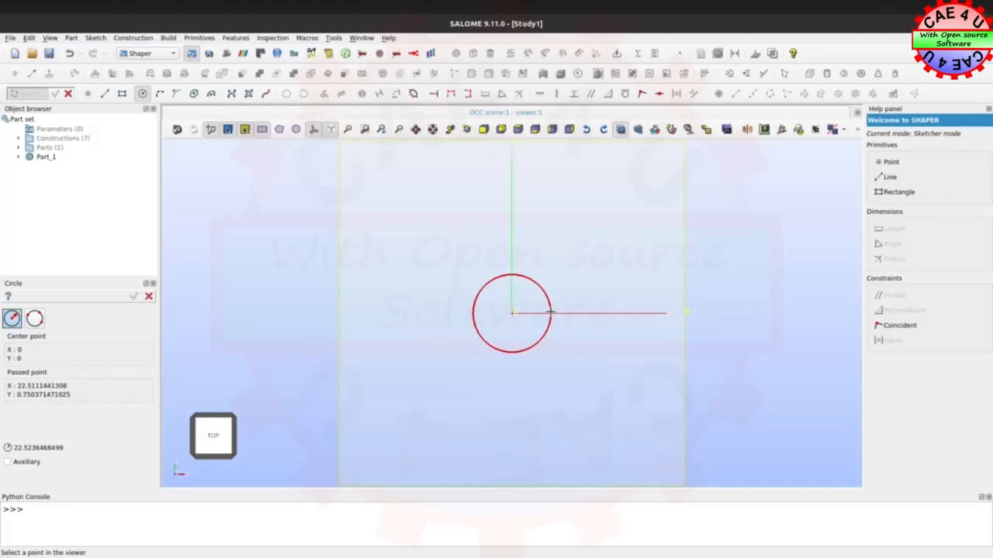
click(554, 313)
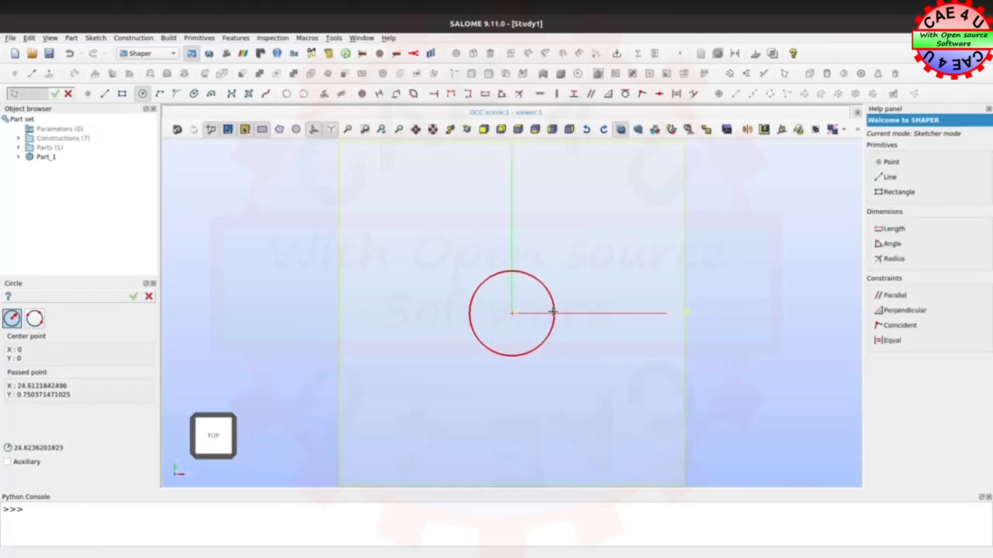
click(512, 313)
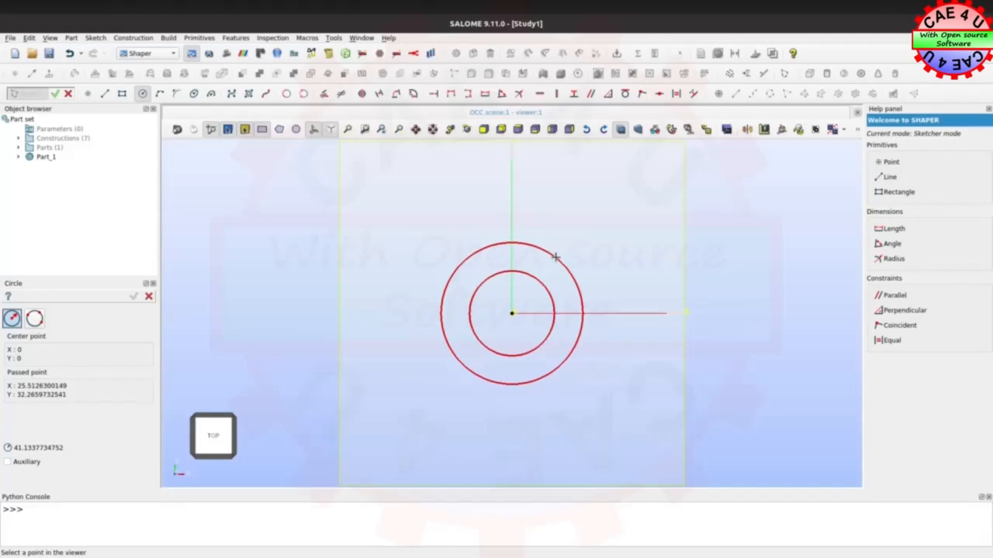
click(559, 255)
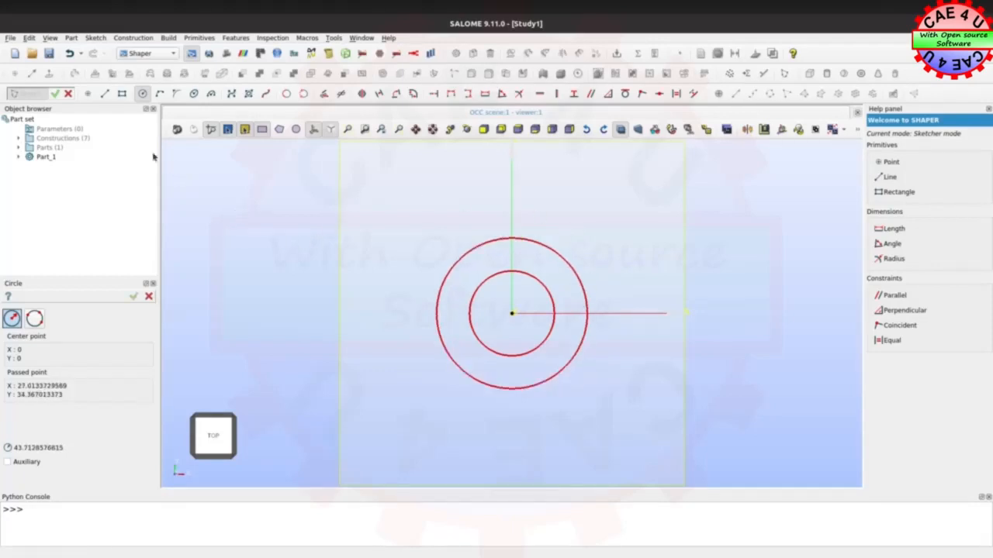
click(134, 297)
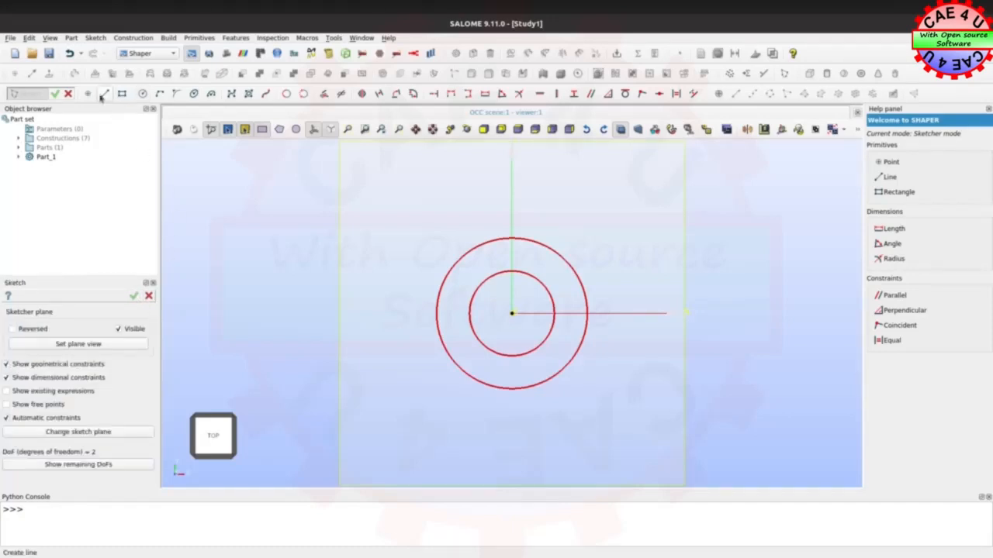
Draw a vertical line joining the inner and outer circles near their tops, just beside the Y axis at about X = 2
click(104, 94)
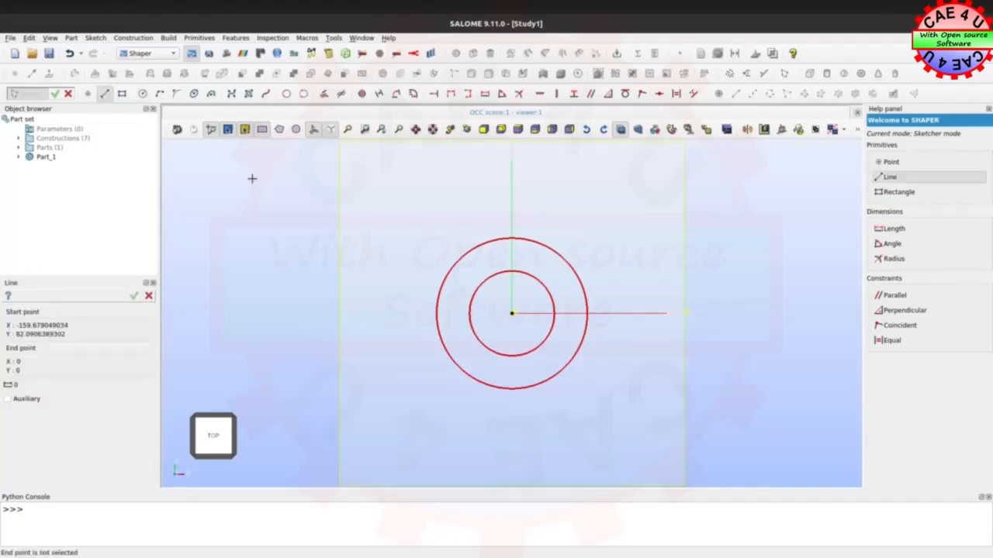
click(515, 270)
click(515, 239)
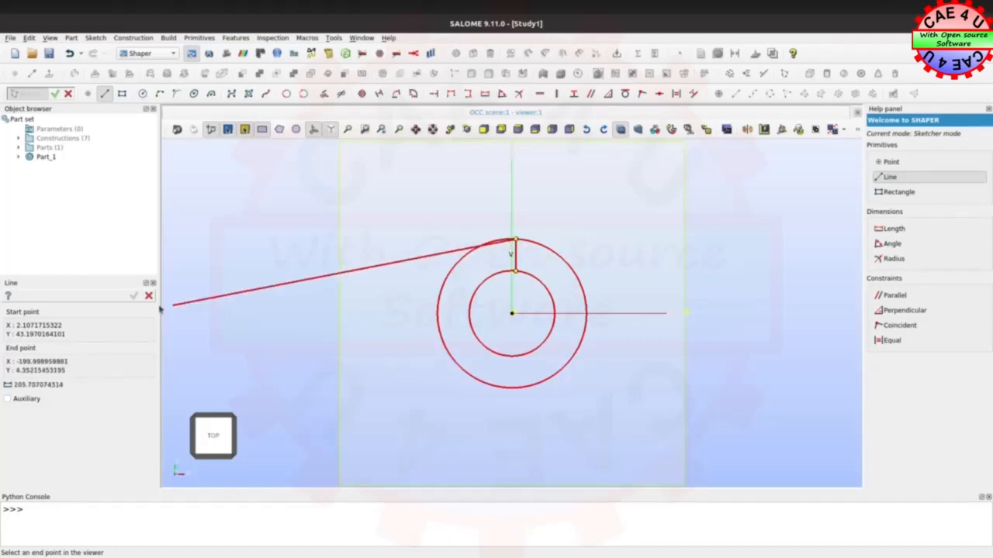
click(149, 297)
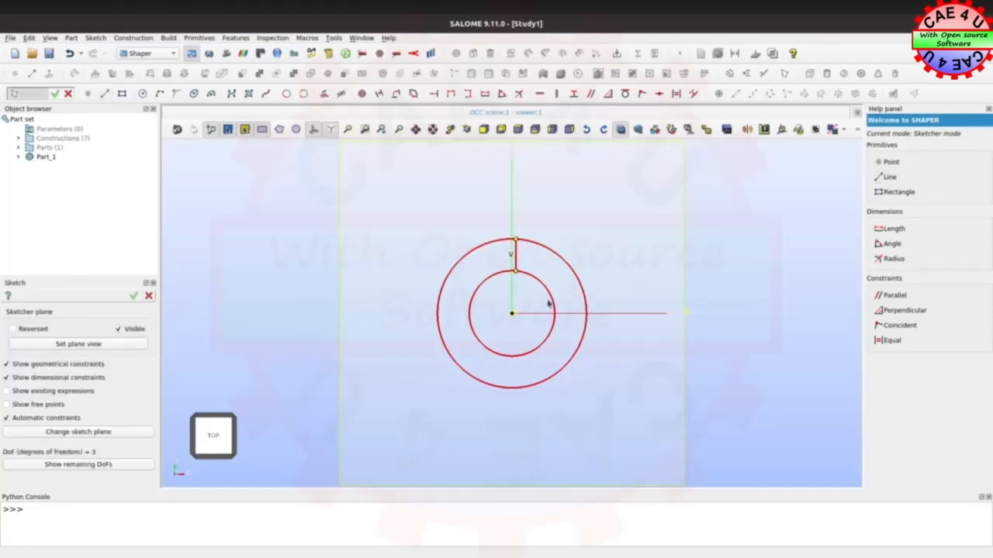
Draw a horizontal line about 19 long joining the two circles on the positive X side, just above the X axis
click(101, 93)
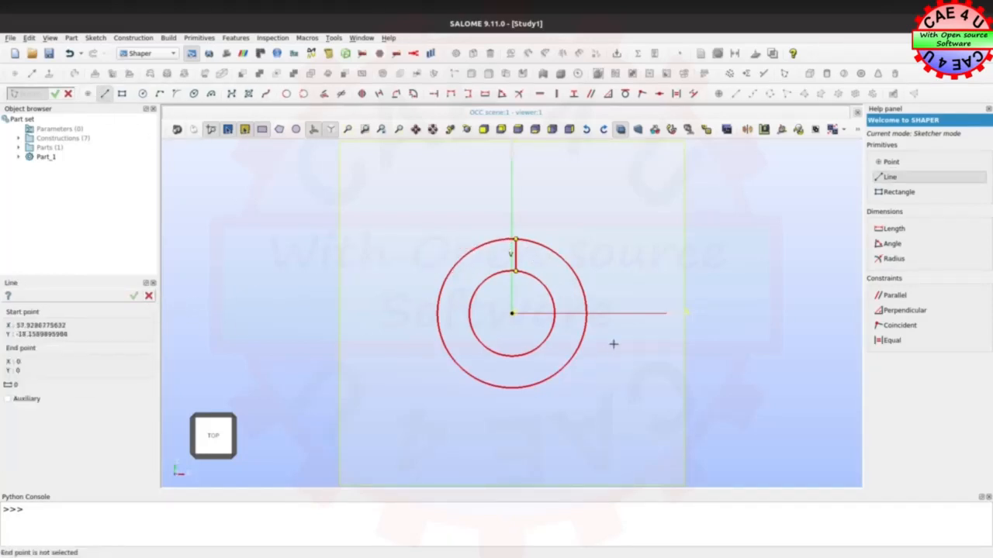
click(553, 310)
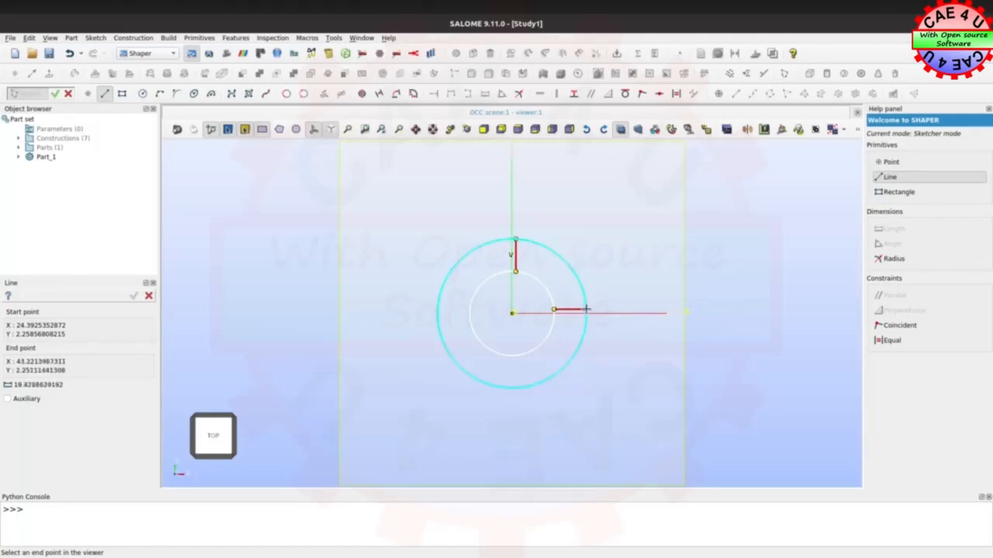
click(585, 310)
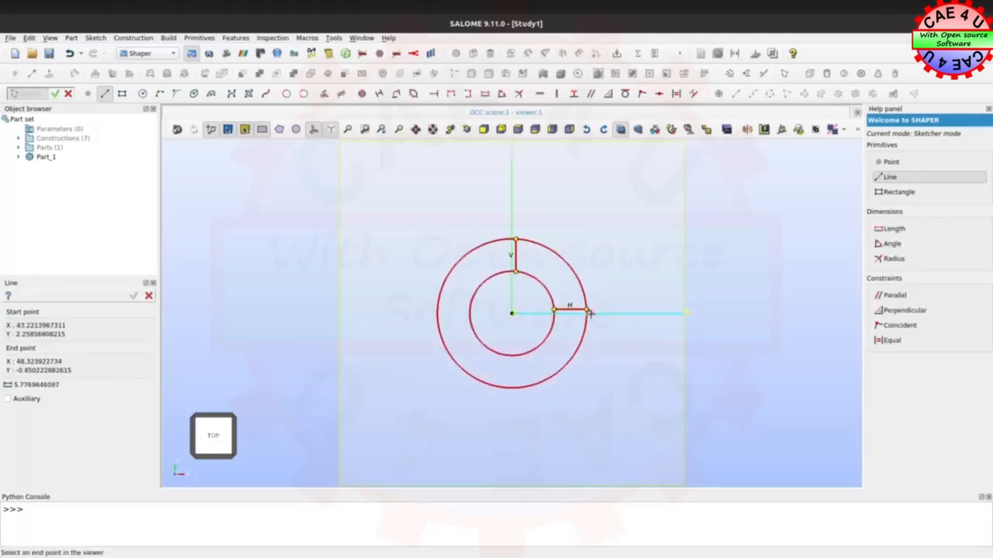
click(149, 297)
Trim the outer and inner circles so that only their quarter arcs between the two connecting lines remain
scroll(527, 318, down, 2)
scroll(527, 318, up, 4)
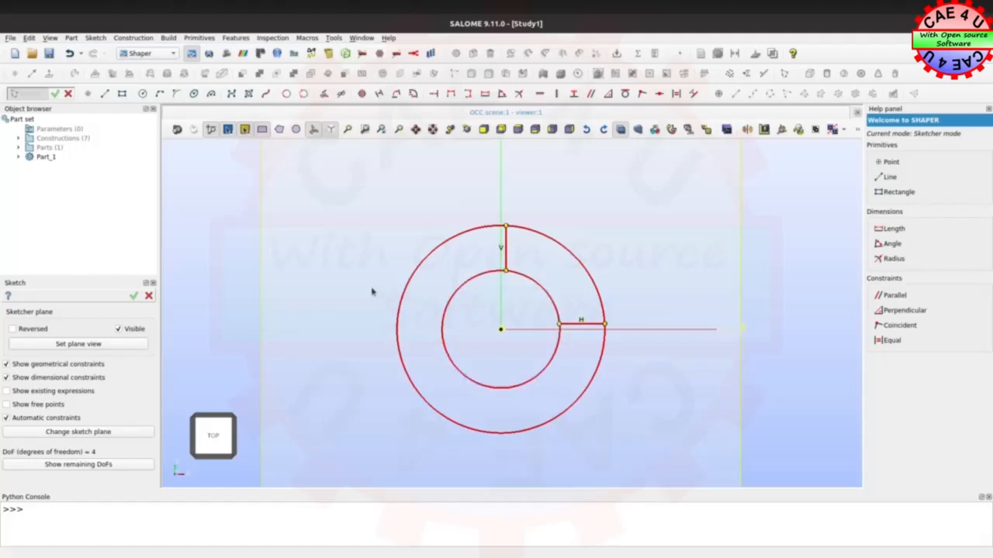
click(304, 94)
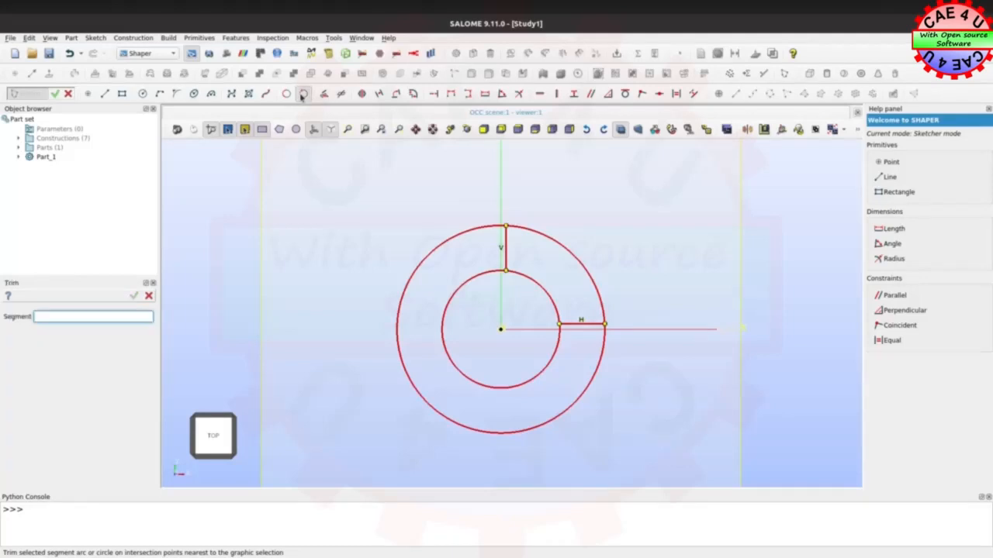
click(425, 253)
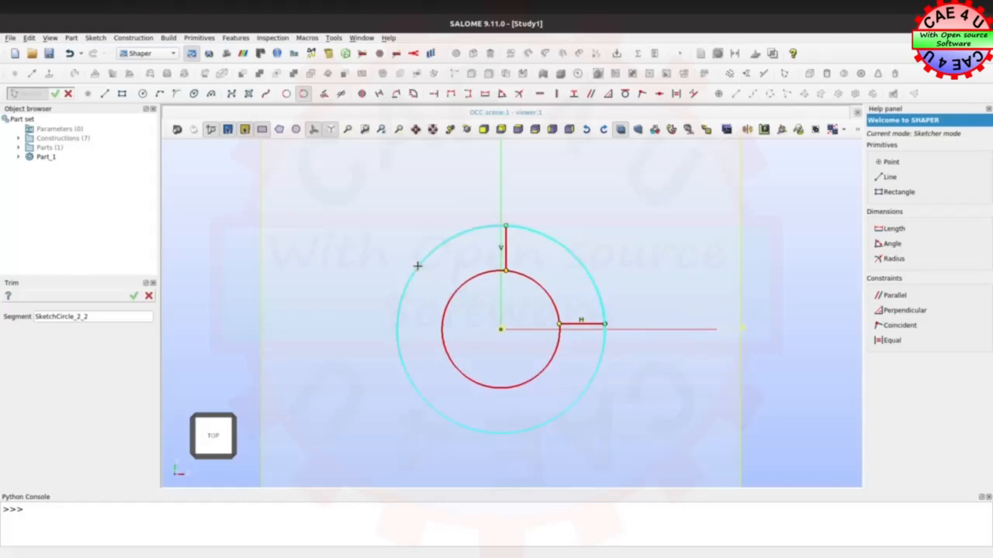
click(418, 266)
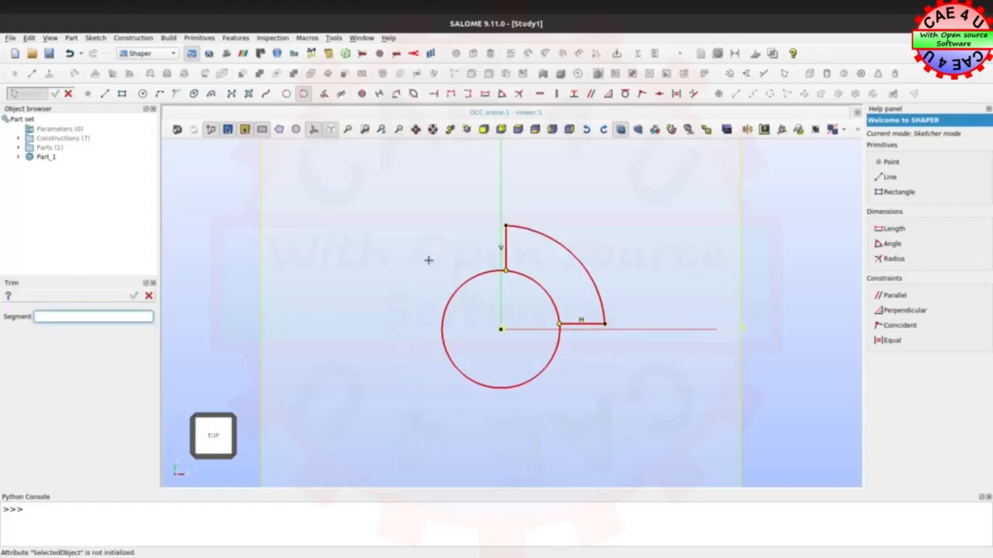
click(441, 334)
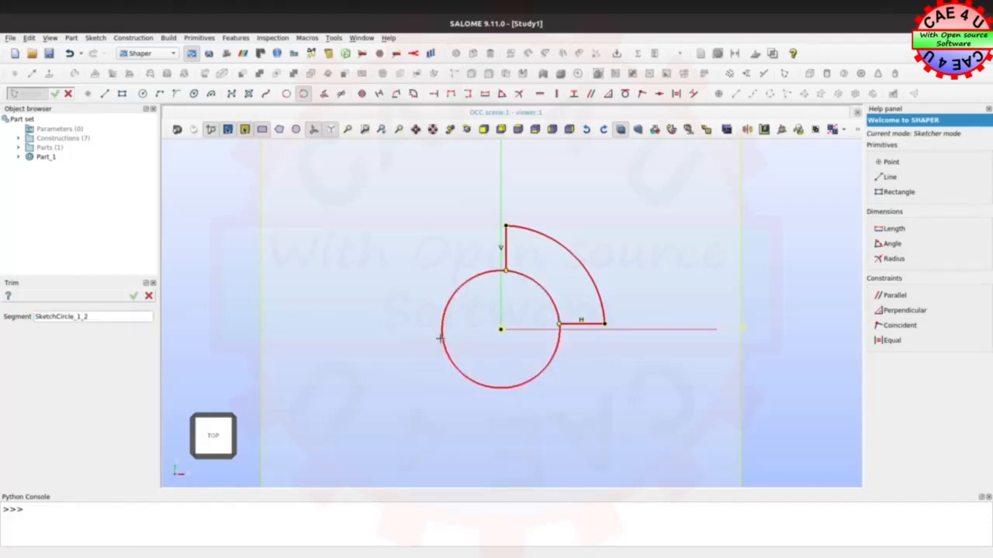
click(442, 337)
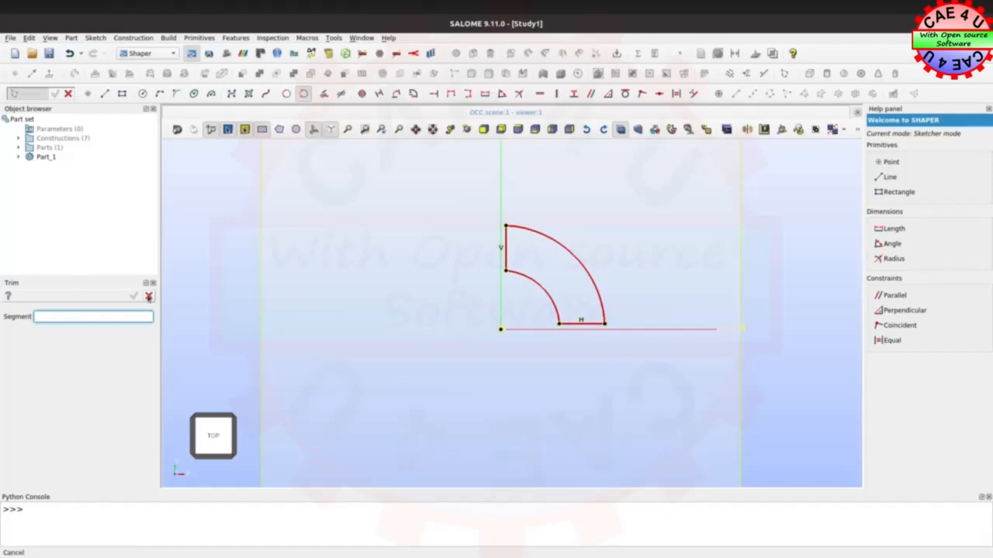
click(149, 297)
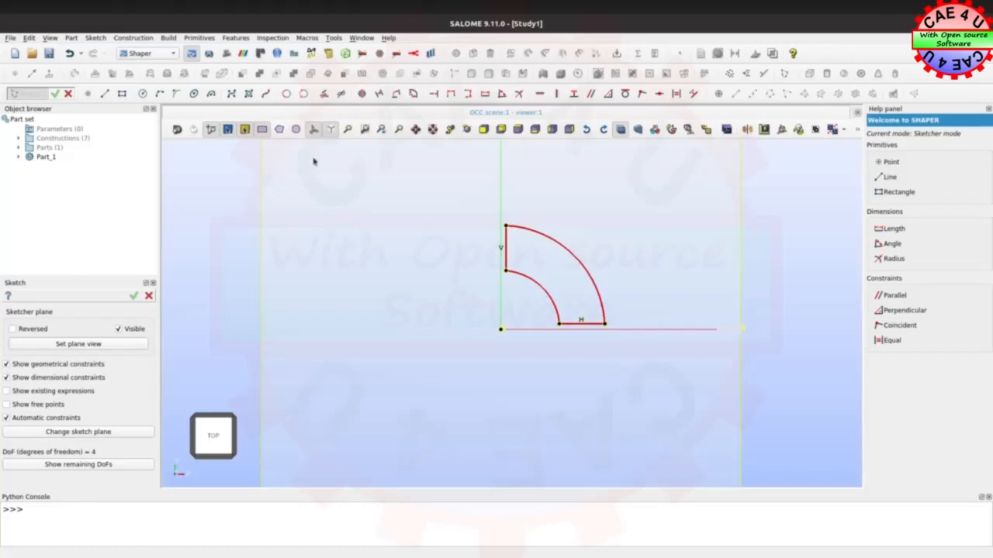
Constrain the upper end point of the inner arc to be coincident with the vertical Y axis
click(641, 94)
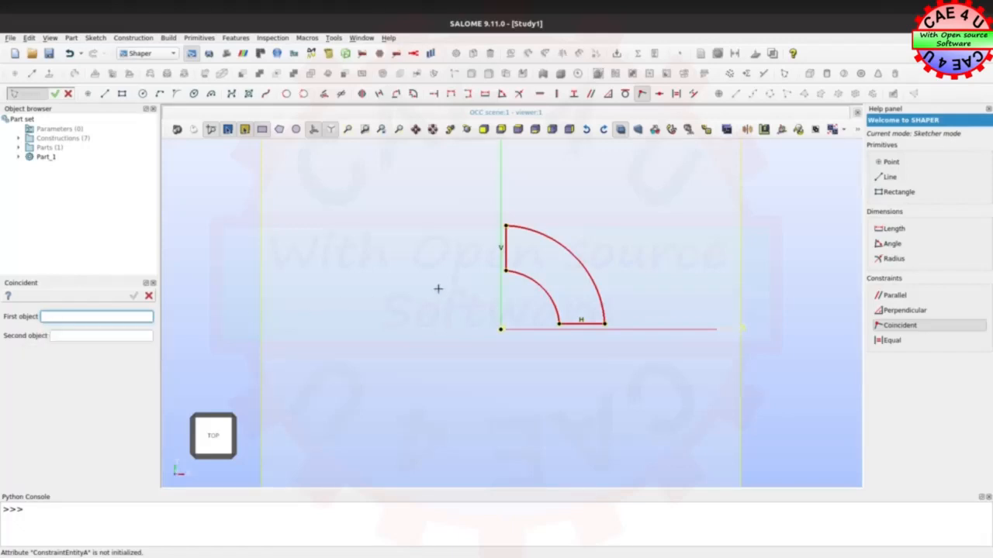
click(505, 271)
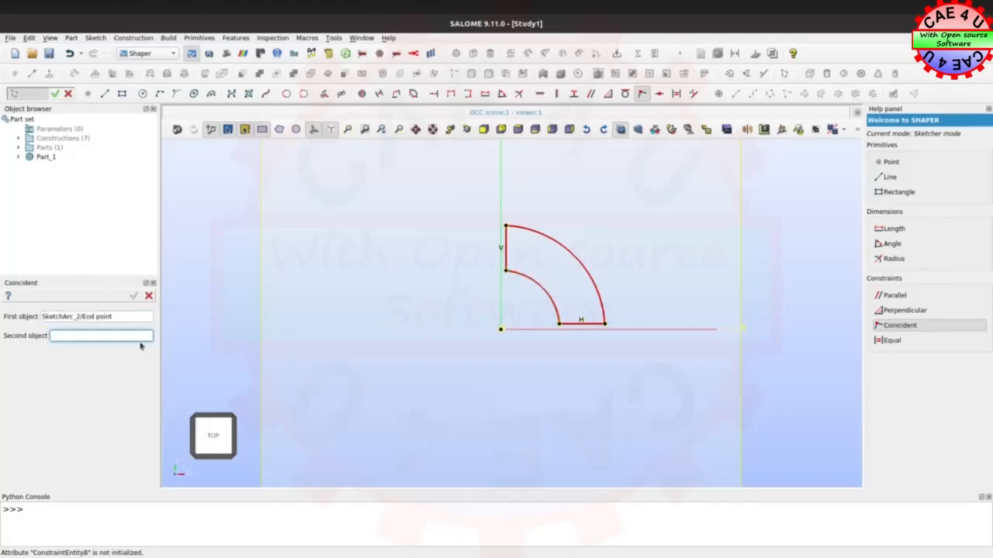
click(500, 286)
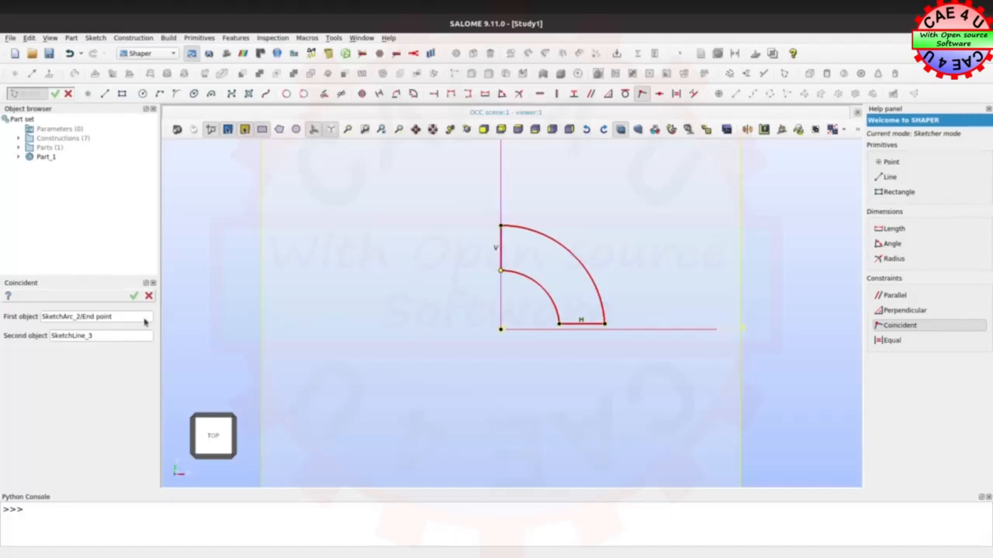
click(133, 297)
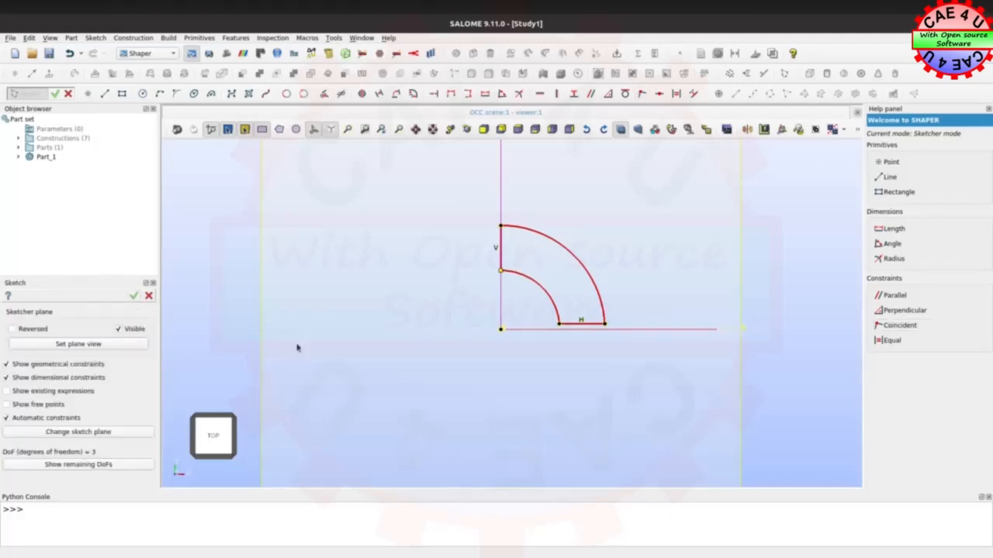
Constrain the start point of the inner arc, at the horizontal line, to be coincident with the X axis
click(641, 93)
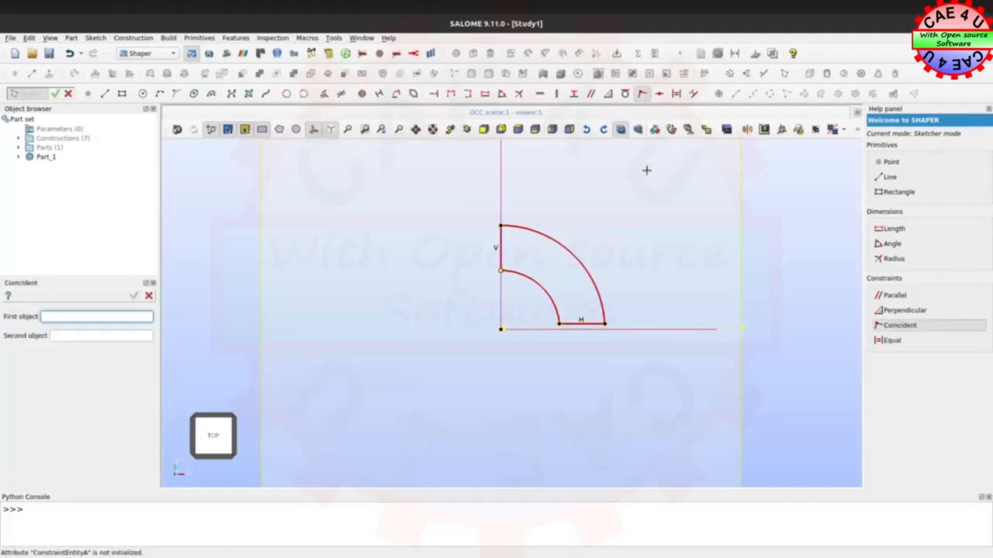
click(559, 324)
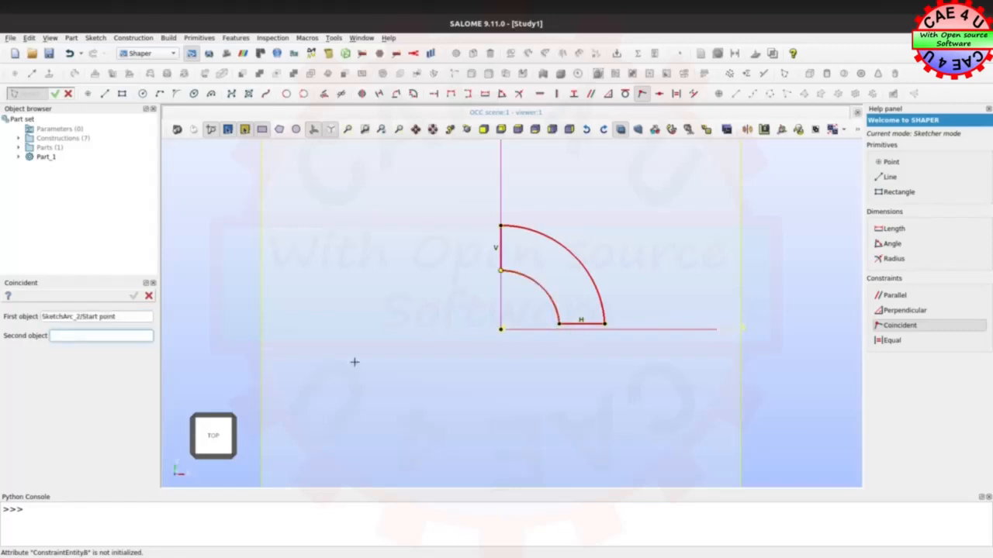
click(618, 330)
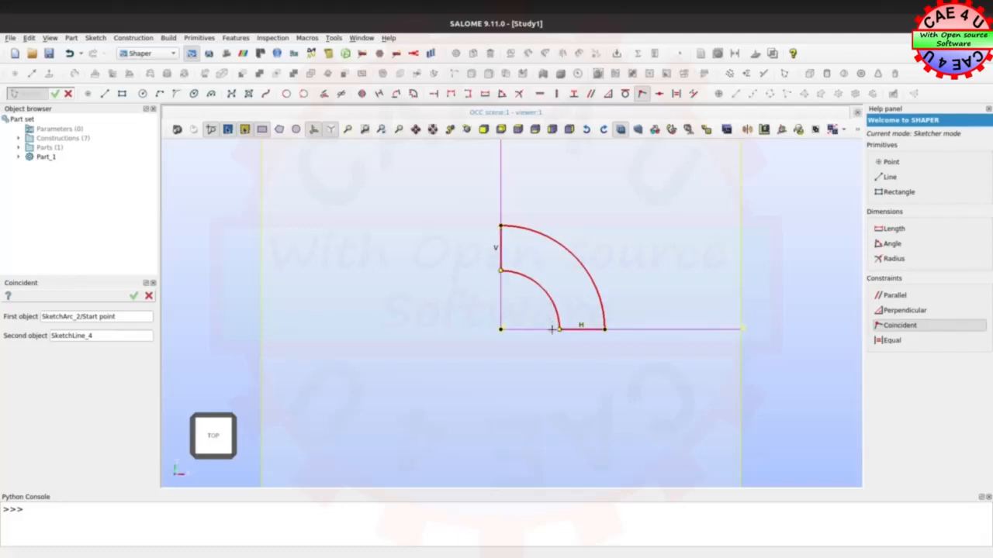
click(133, 295)
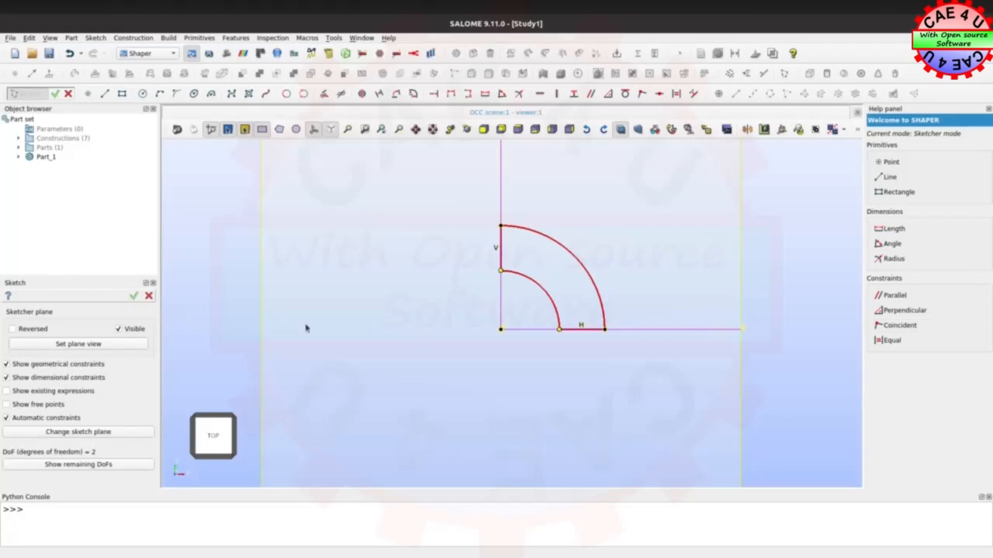
Add a radius dimension to the outer arc and set it to 50
click(519, 94)
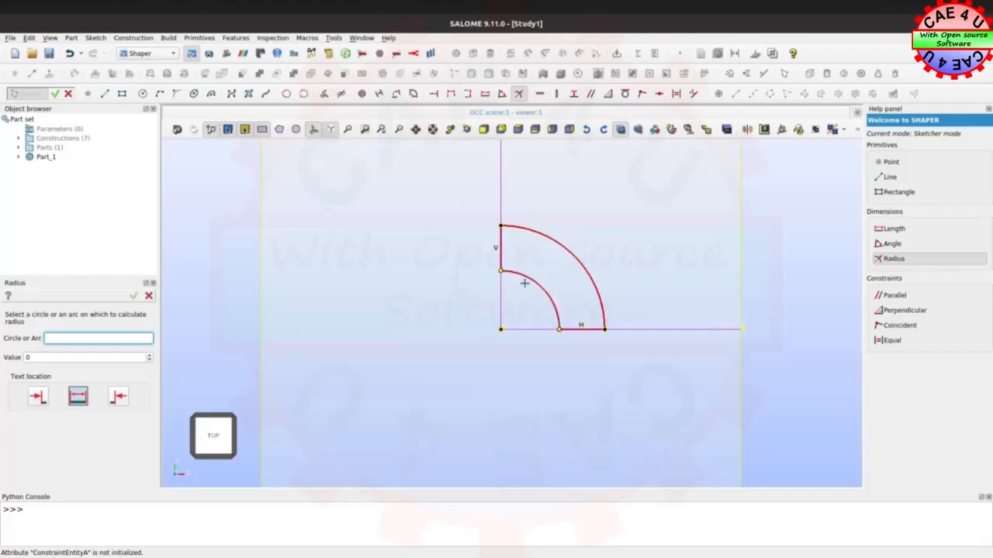
click(554, 242)
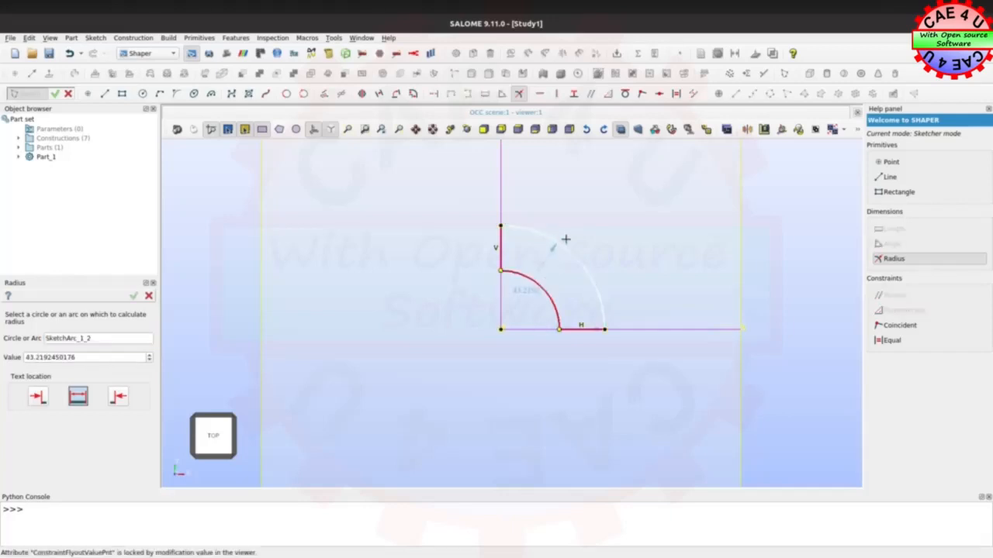
click(588, 231)
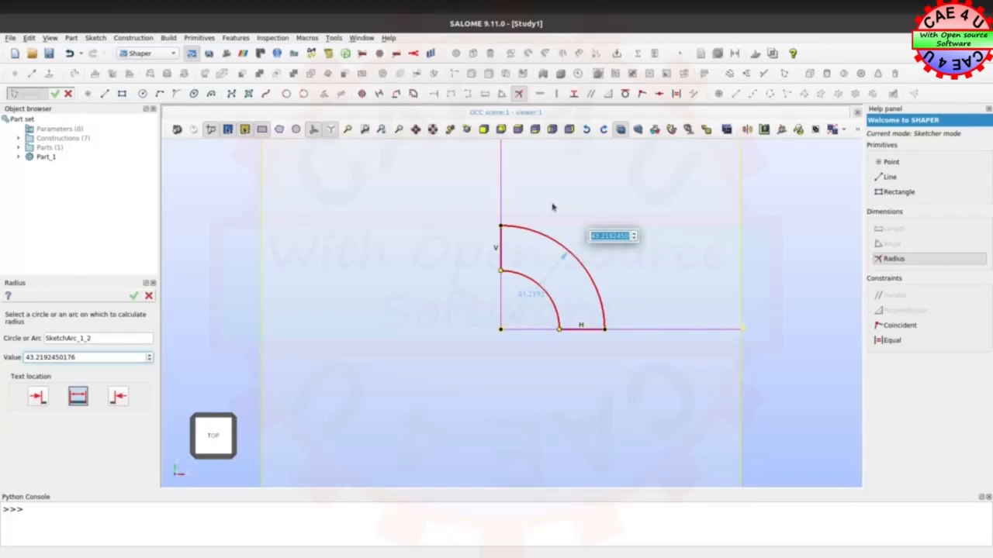
text(50)
key(Return)
Add a radius dimension to the inner arc and set it to 25
click(551, 300)
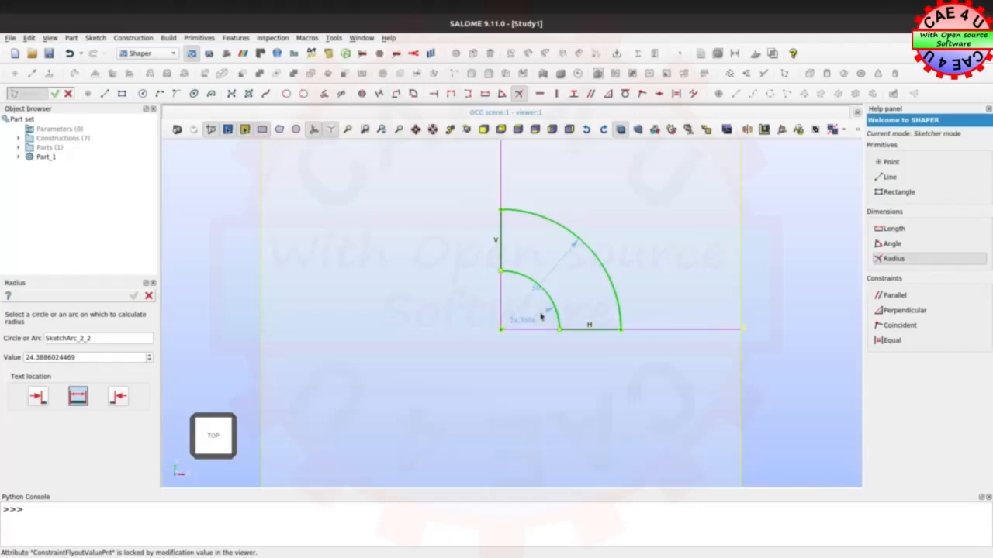
click(542, 316)
text(25)
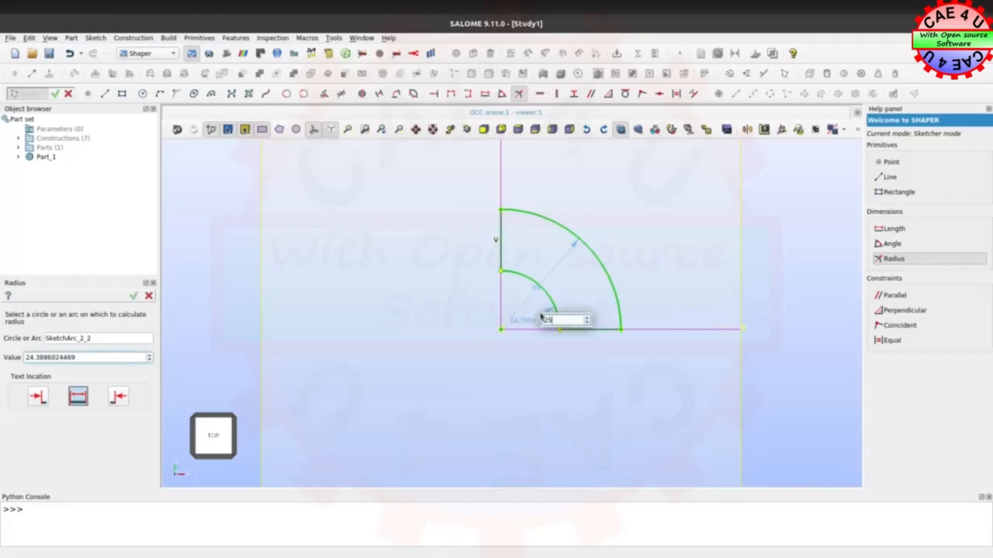
key(Return)
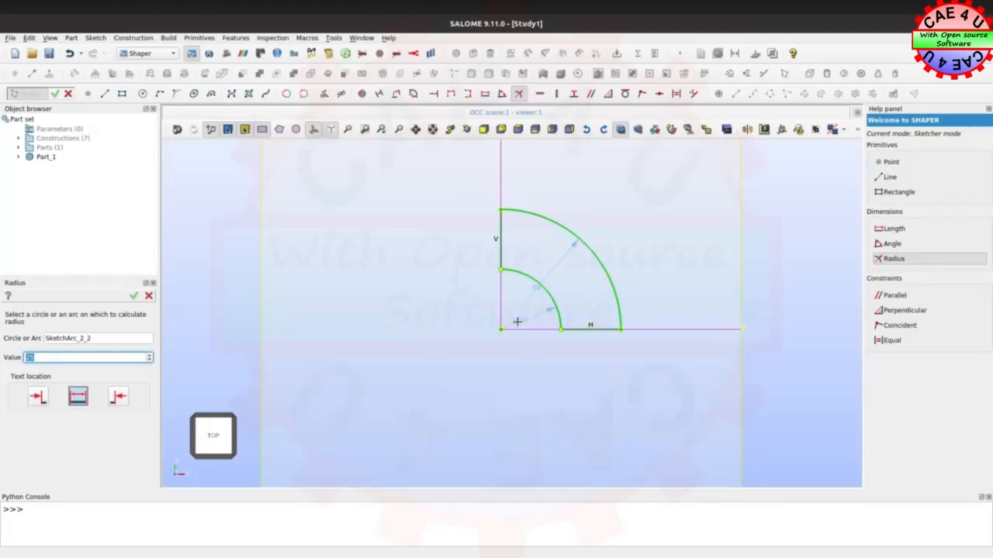
Place the inner radius dimension's text outside the arc, beyond its arrowhead, and finish the sketch
click(38, 396)
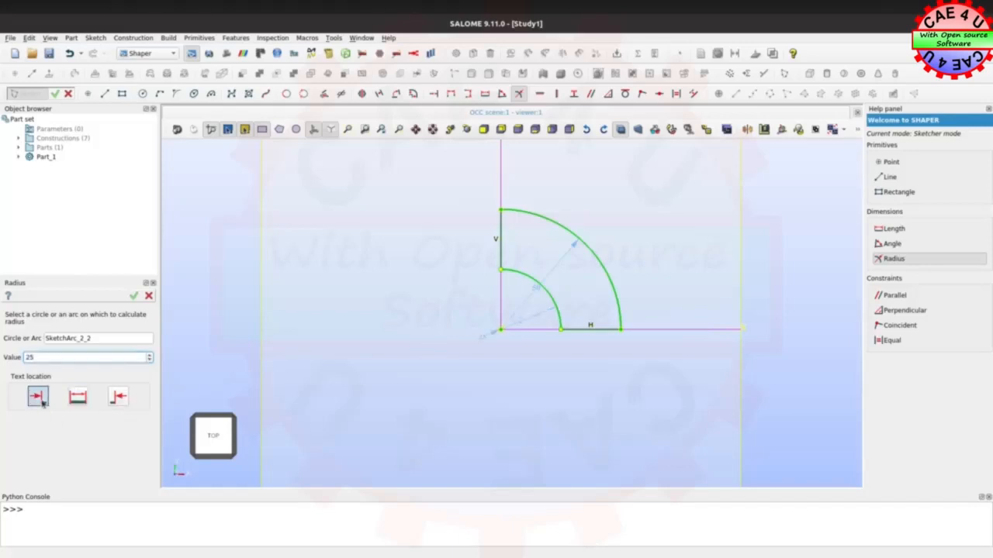
click(118, 399)
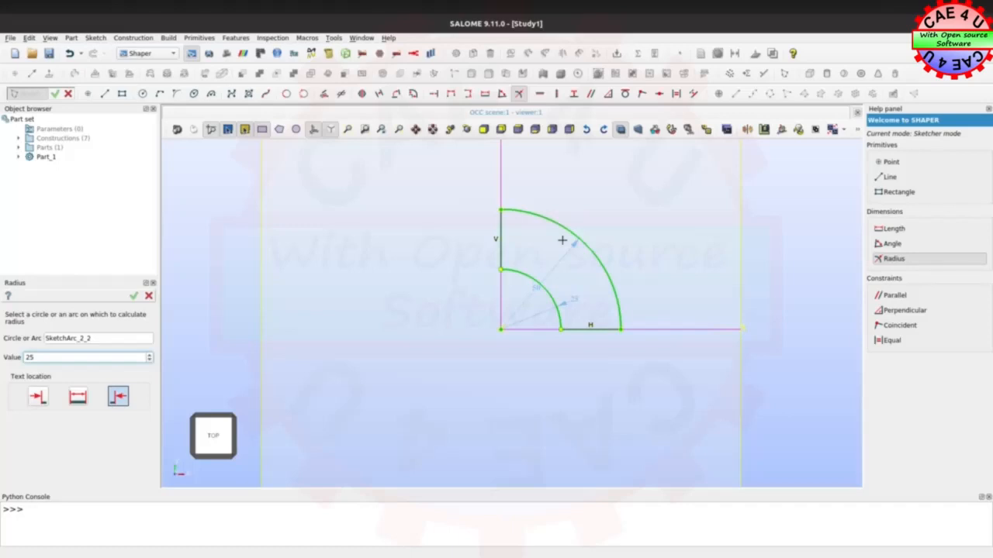
click(134, 296)
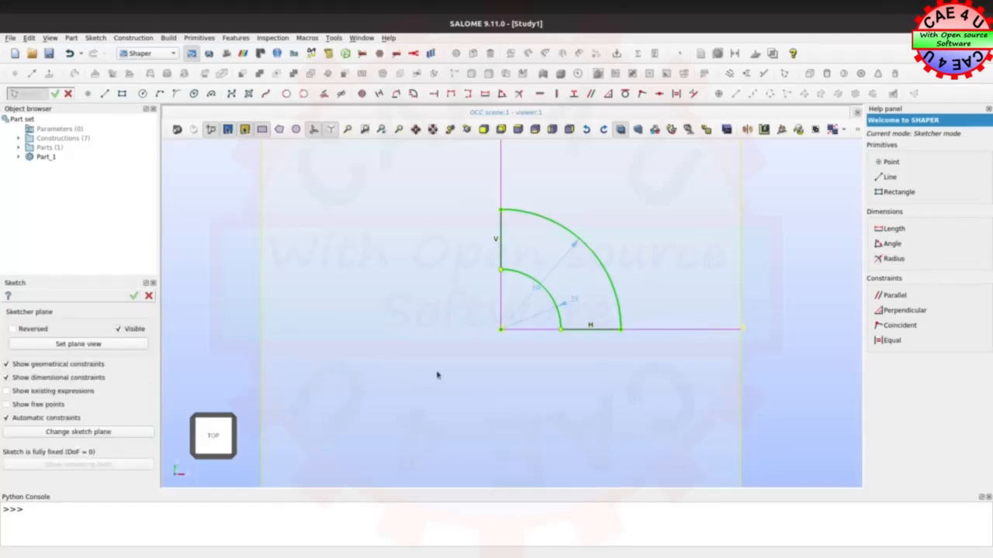
click(134, 297)
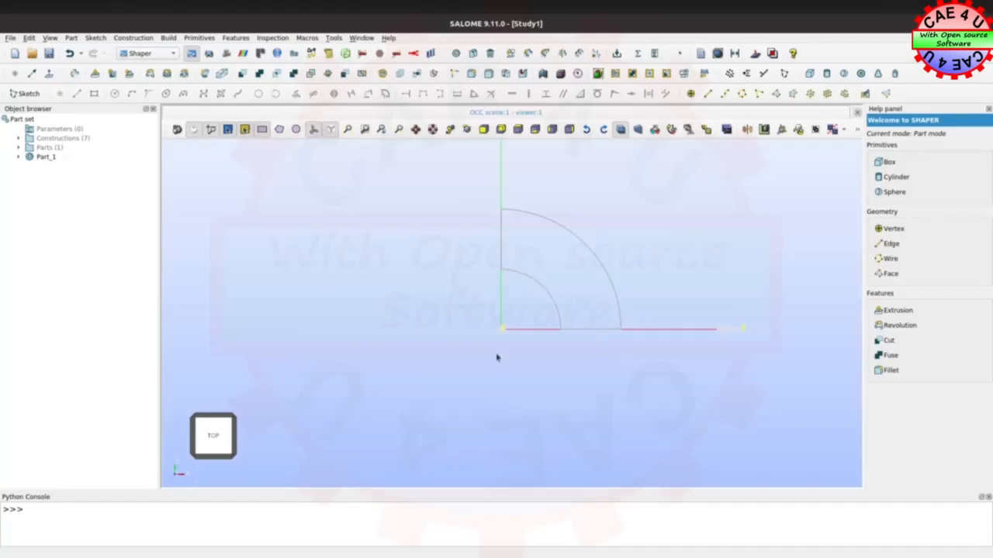
Extrude Sketch_1 along its base normal to a size of 20
drag(487, 366, 439, 310)
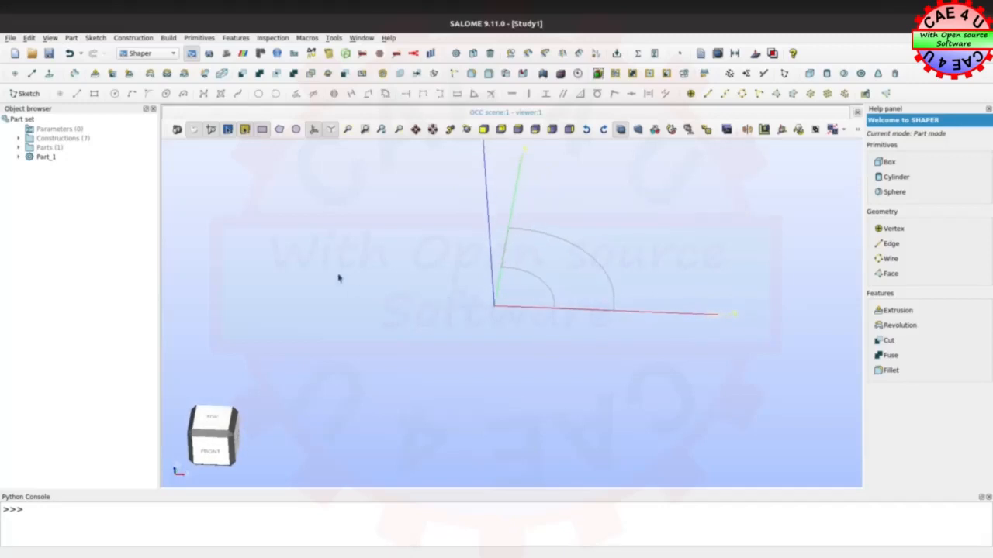
click(18, 158)
click(29, 175)
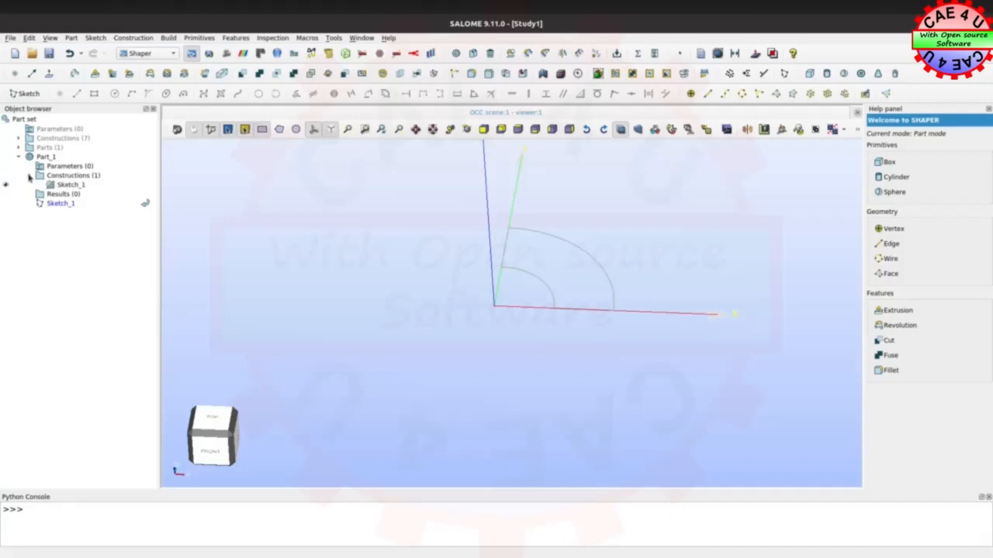
click(70, 186)
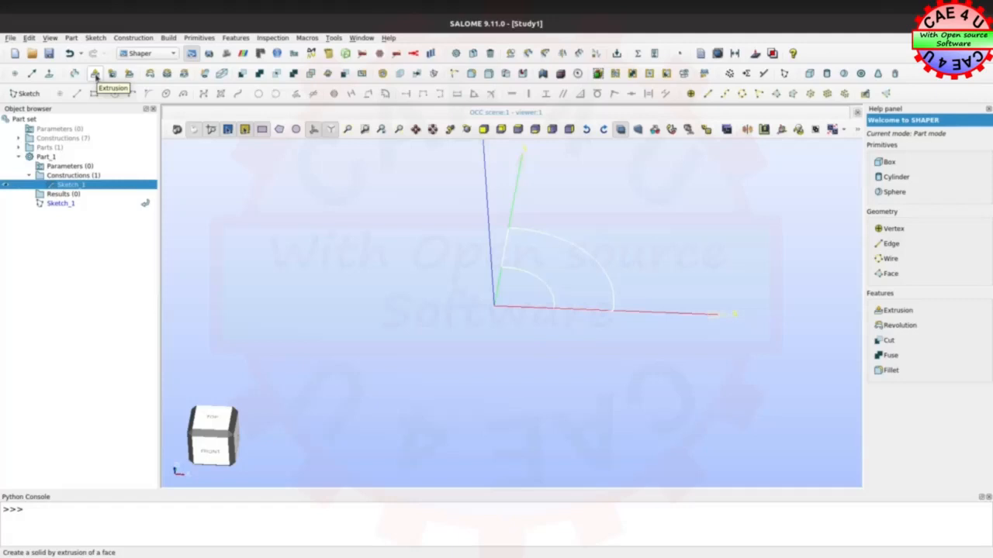
click(95, 74)
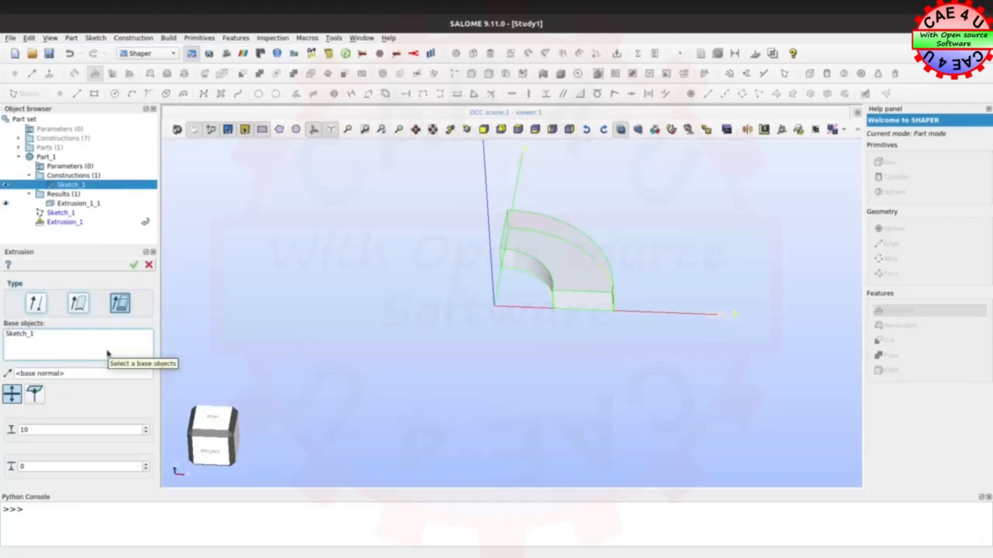
double_click(25, 431)
double_click(19, 433)
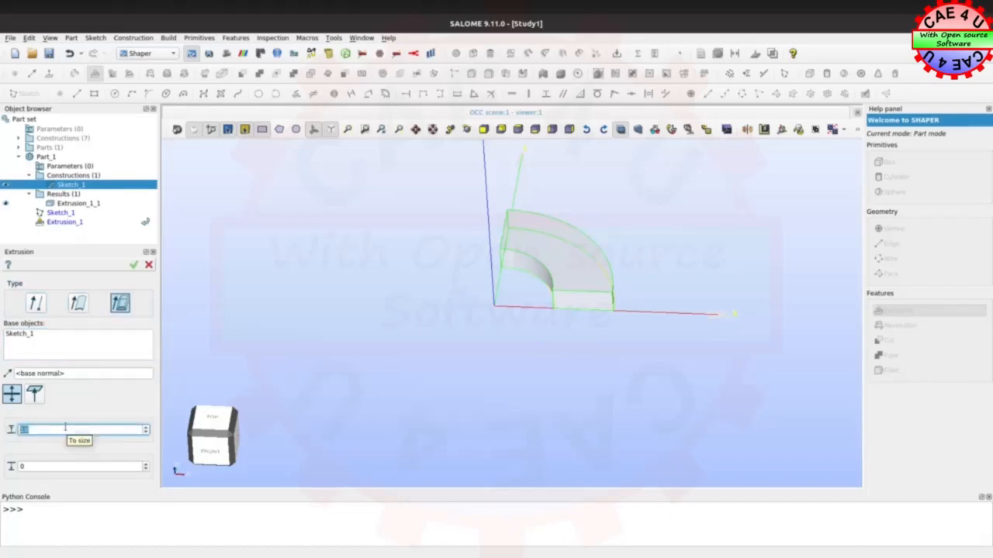
text(3)
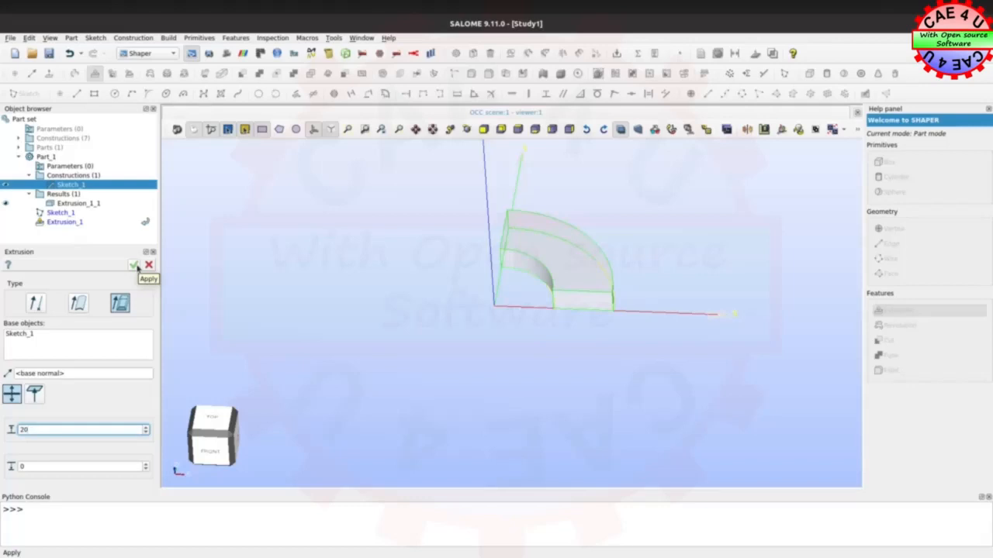
click(136, 266)
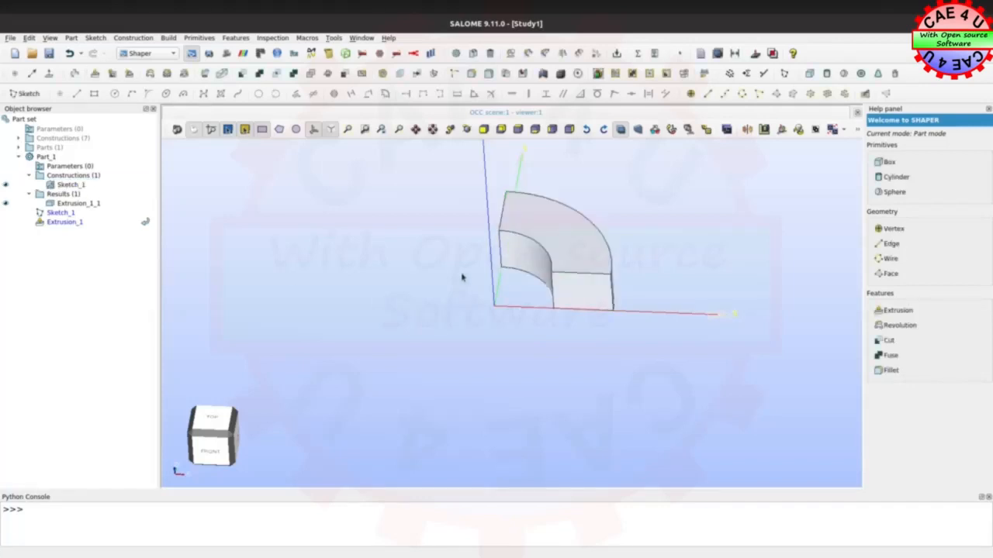
Create a solids group named Cylinder containing the extruded quarter-ring body
ctrl+right_drag(483, 218, 617, 197)
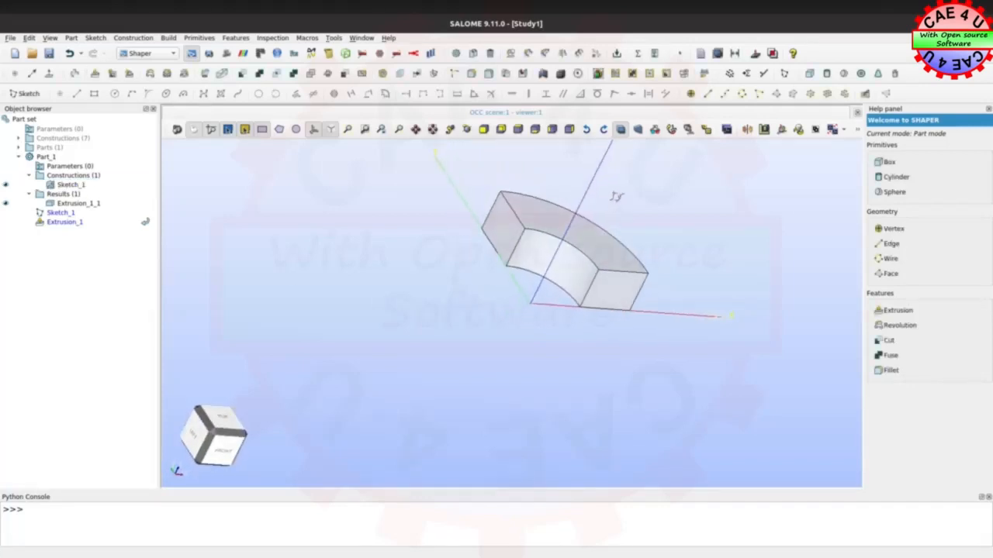
ctrl+right_drag(656, 342, 489, 365)
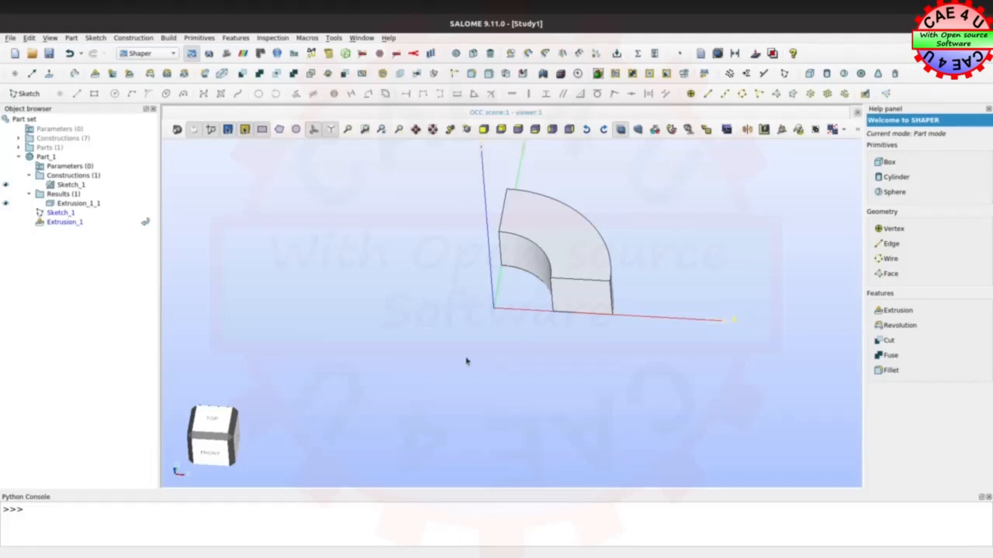
click(616, 74)
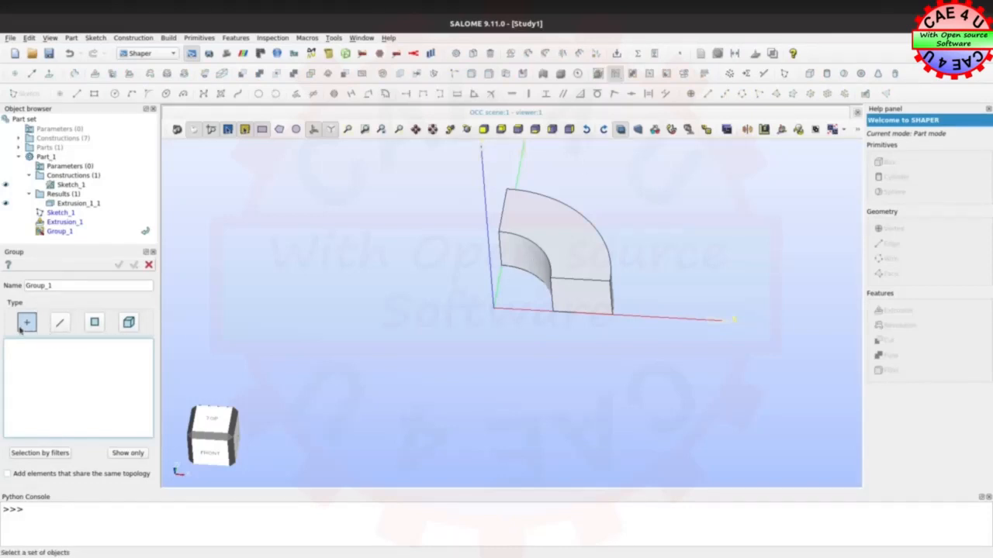
click(129, 324)
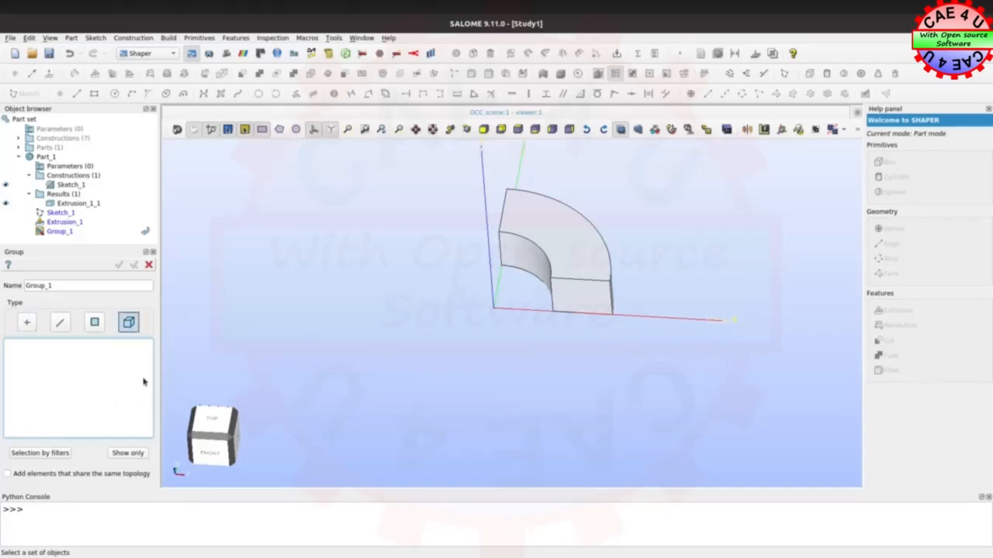
click(565, 266)
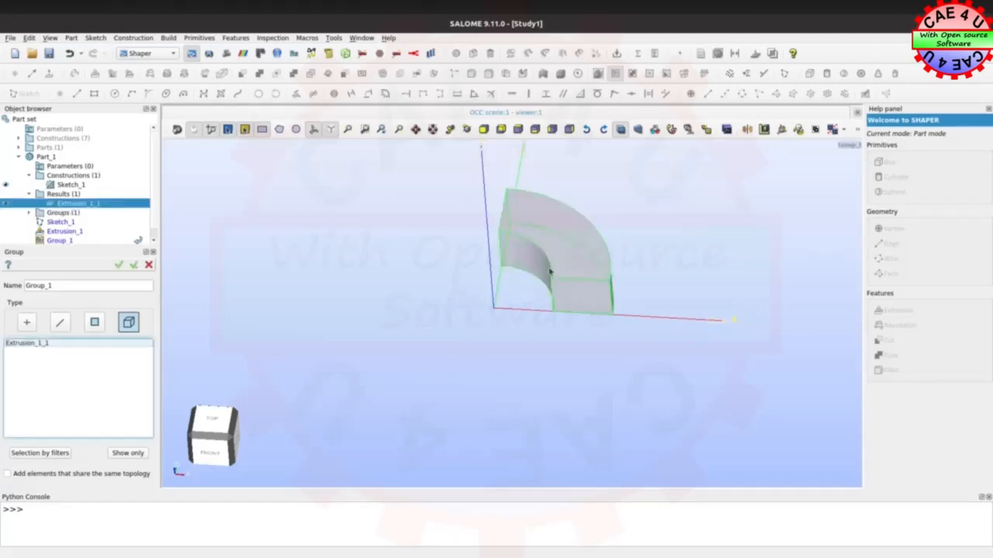
double_click(53, 286)
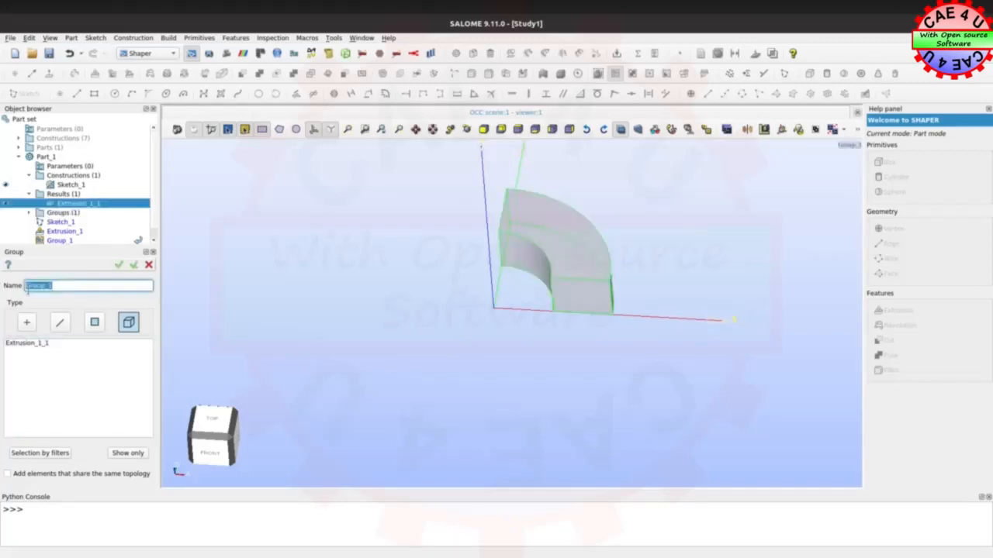
text(Cylinder)
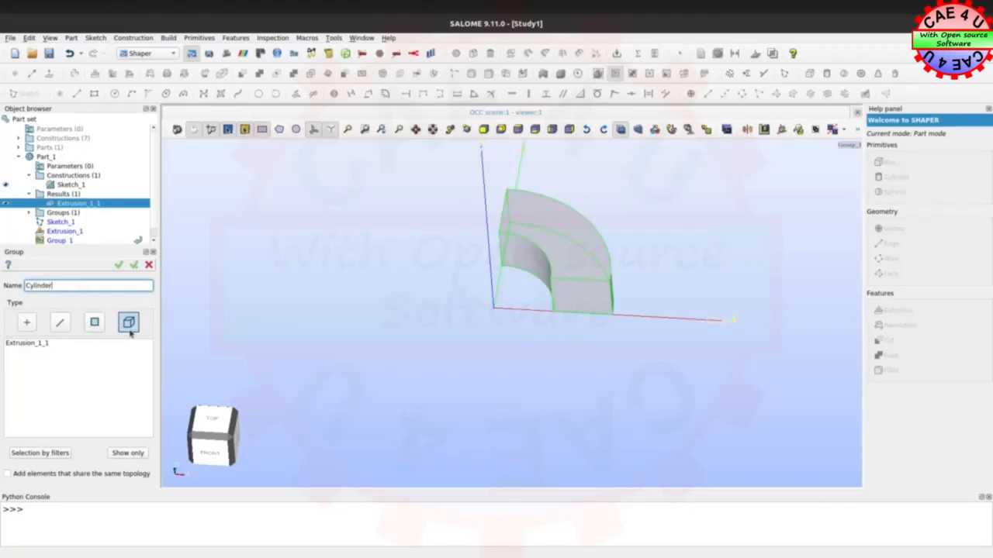
click(136, 268)
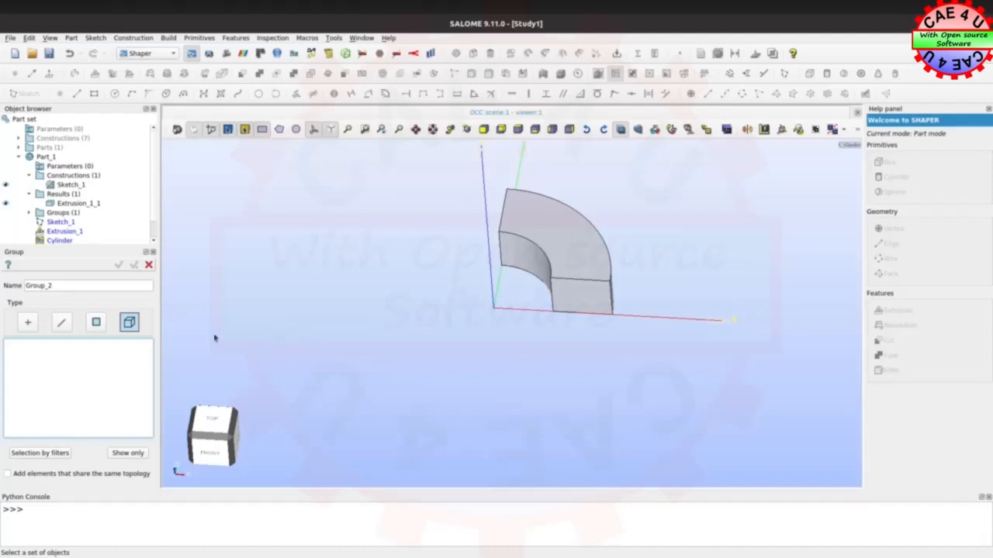
Create a faces group named Pi containing the inner curved face of the quarter ring
click(96, 324)
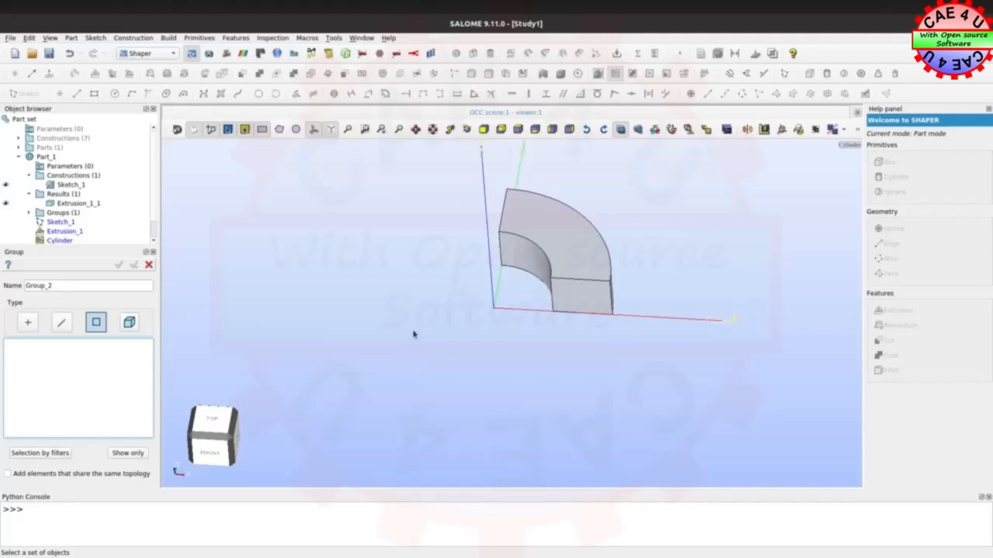
ctrl+right_drag(427, 235, 503, 250)
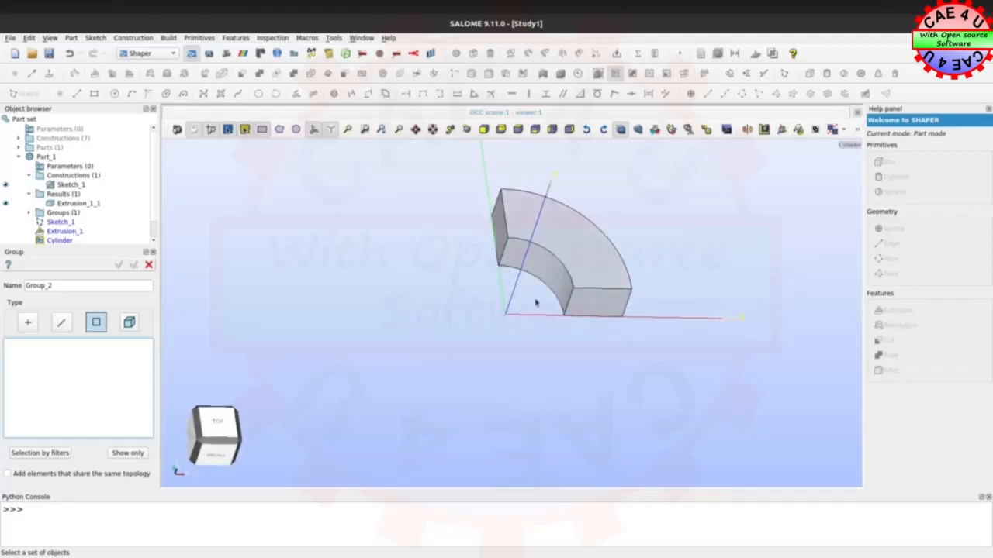
click(547, 278)
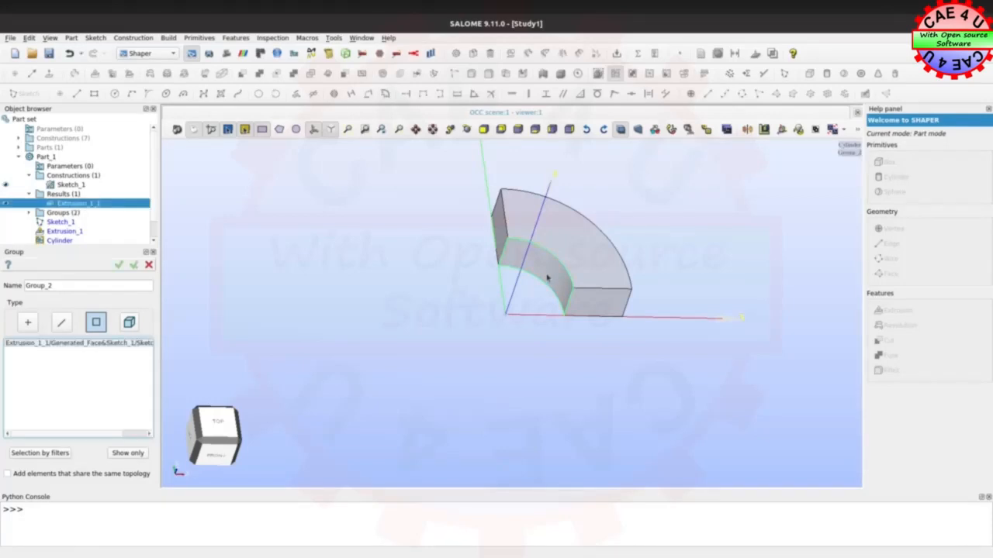
double_click(59, 285)
text(Pi)
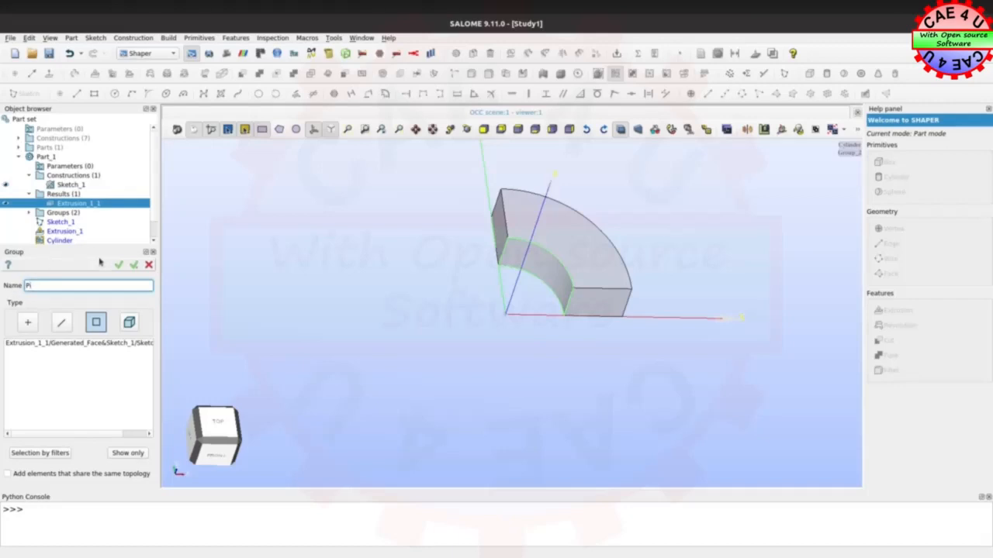
click(134, 265)
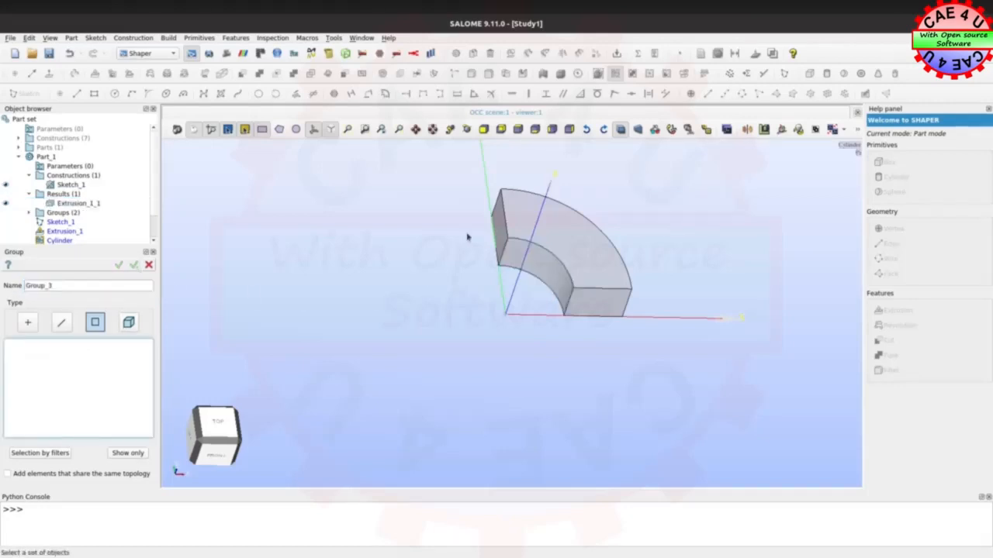
Create a faces group named Po containing the outer curved face of the quarter ring
ctrl+right_drag(646, 211, 443, 363)
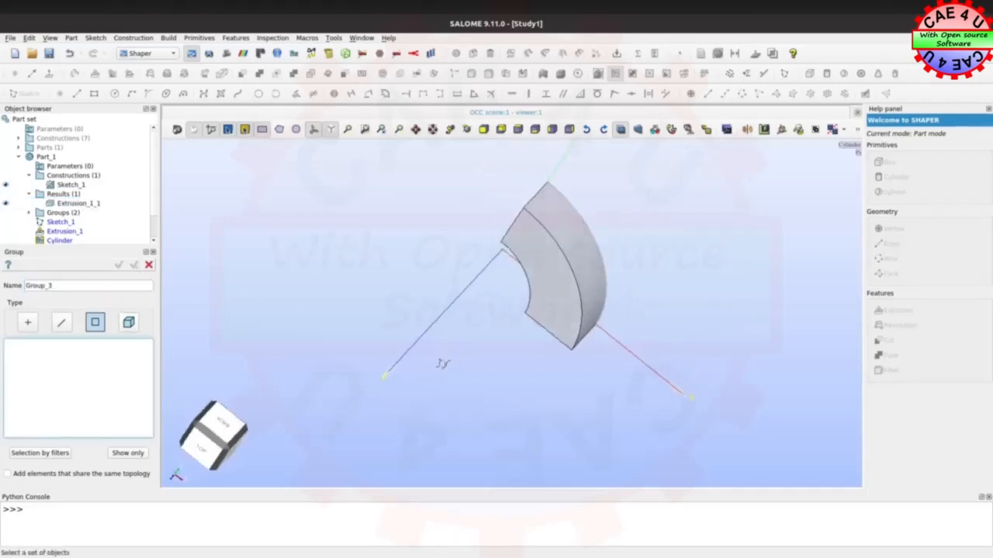
click(589, 261)
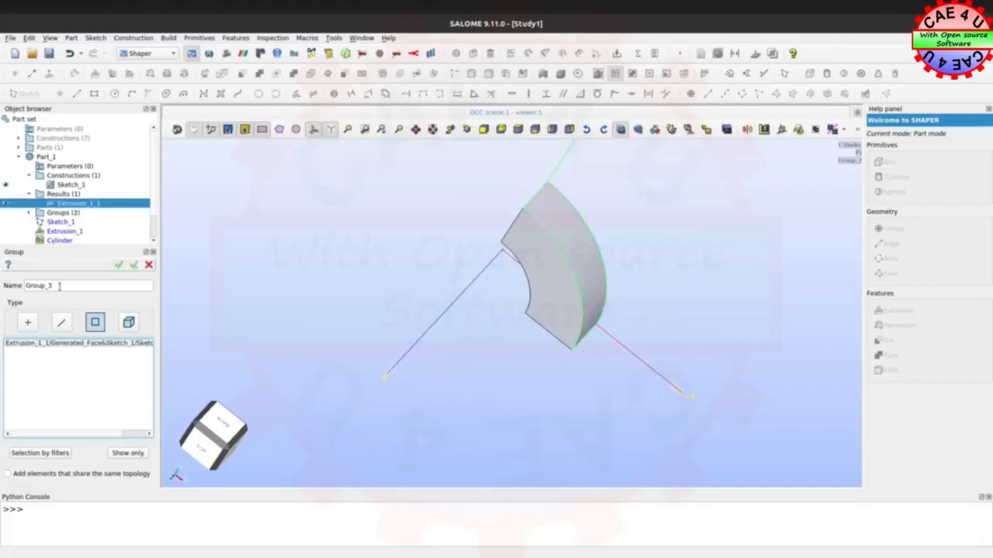
drag(59, 286, 17, 285)
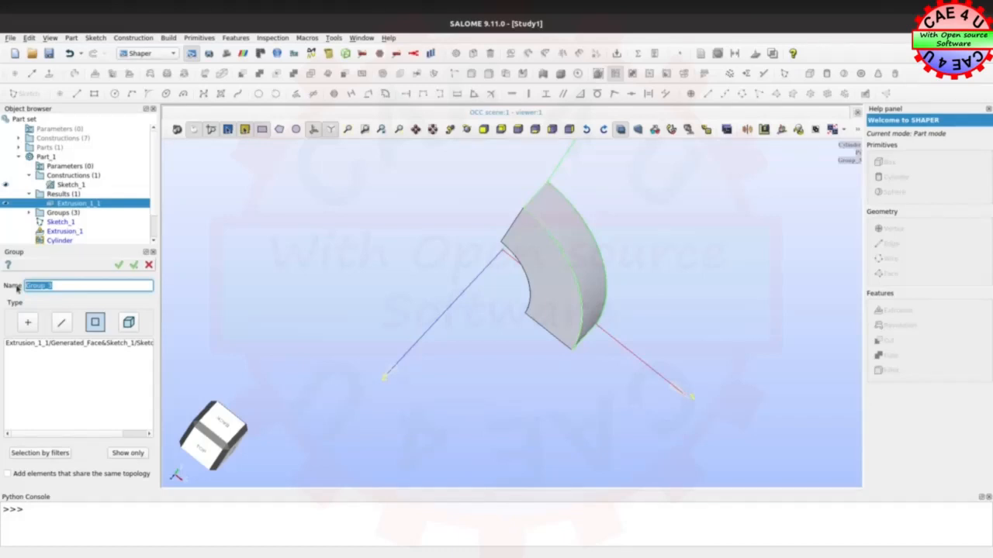
text(Po)
click(134, 266)
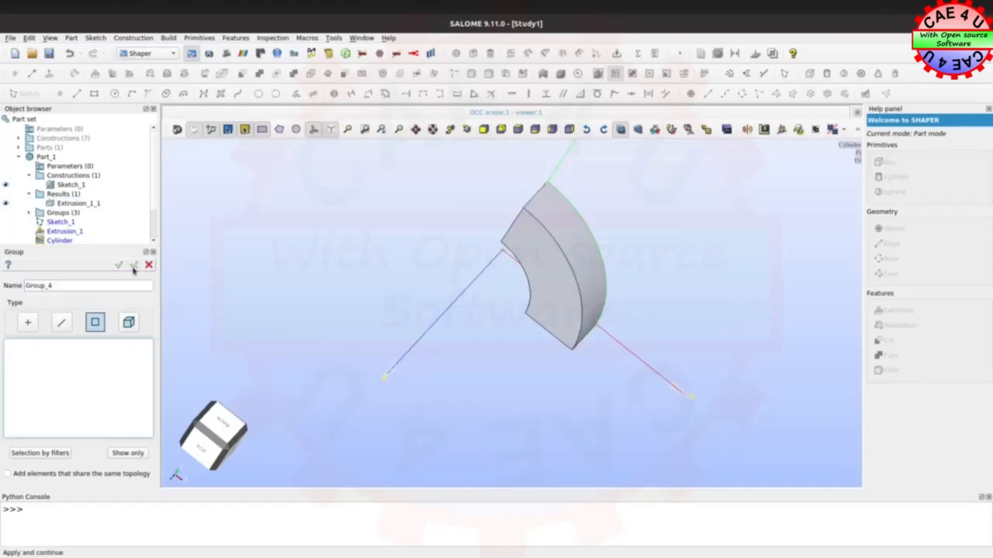
Create a faces group named yFix containing the quarter ring's flat end face lying along the X axis
ctrl+right_drag(564, 398, 638, 274)
ctrl+right_drag(481, 434, 634, 387)
ctrl+right_drag(387, 372, 337, 308)
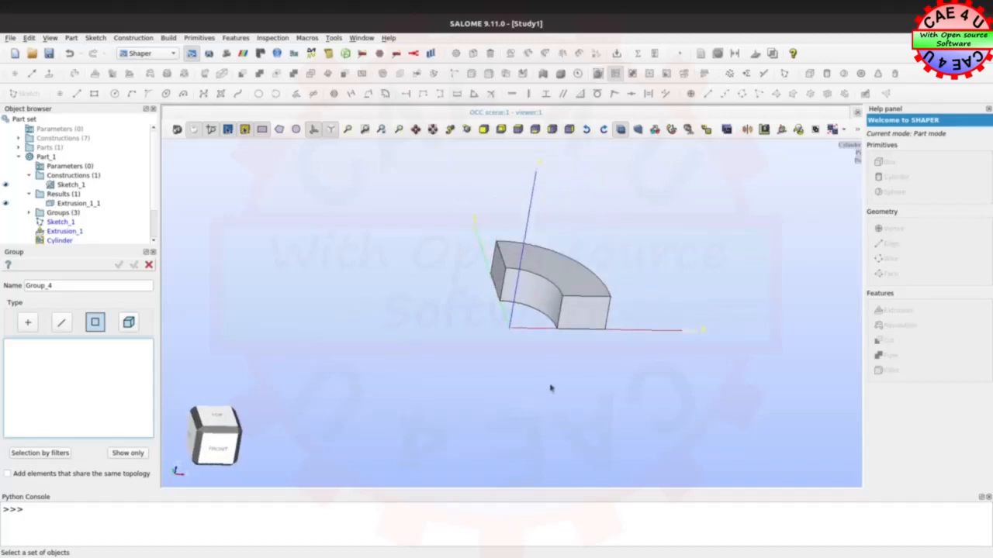
scroll(604, 353, up, 2)
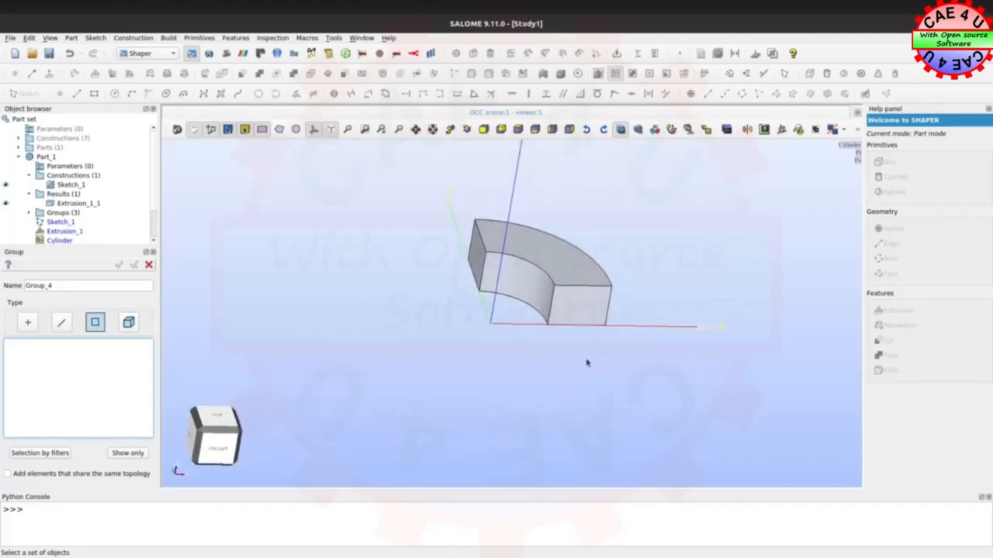
click(567, 314)
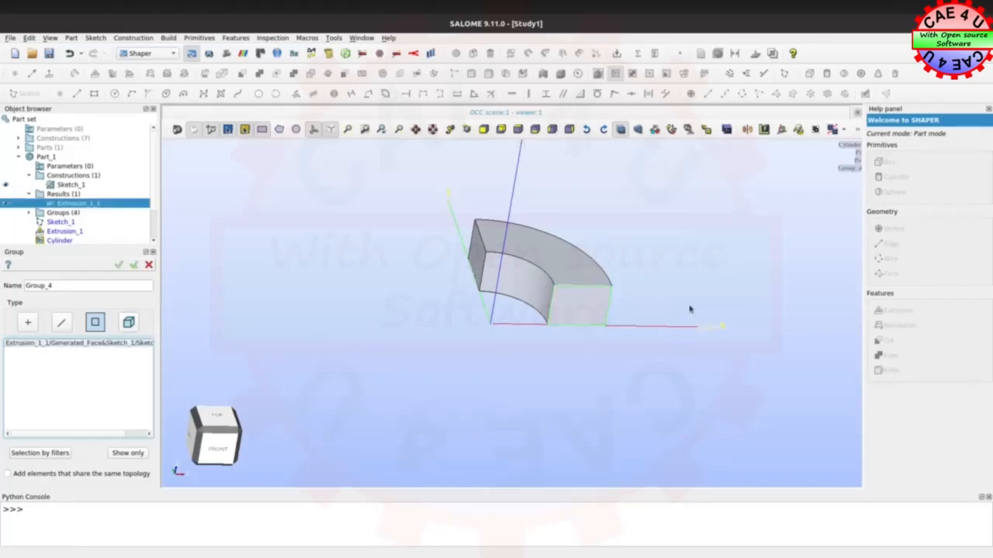
double_click(57, 286)
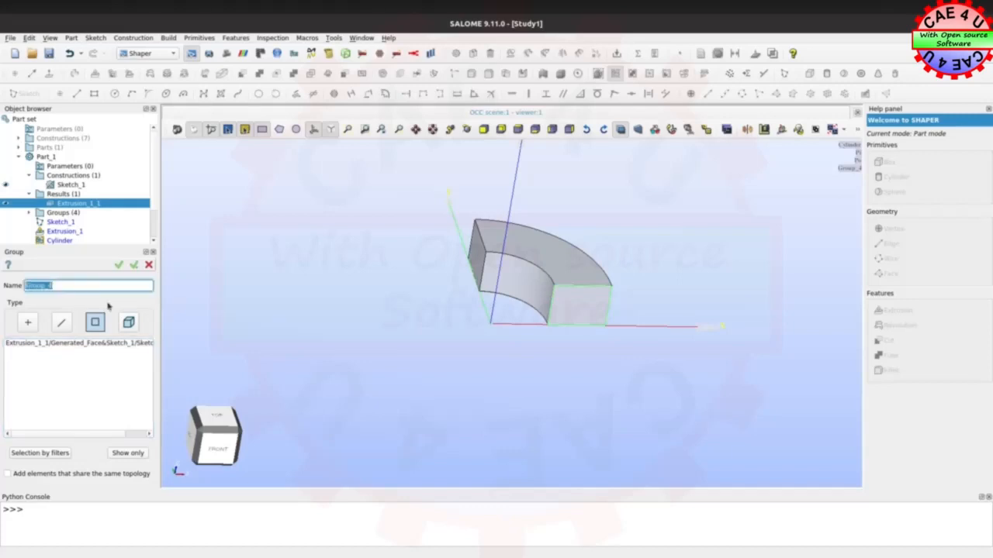
text(yFix)
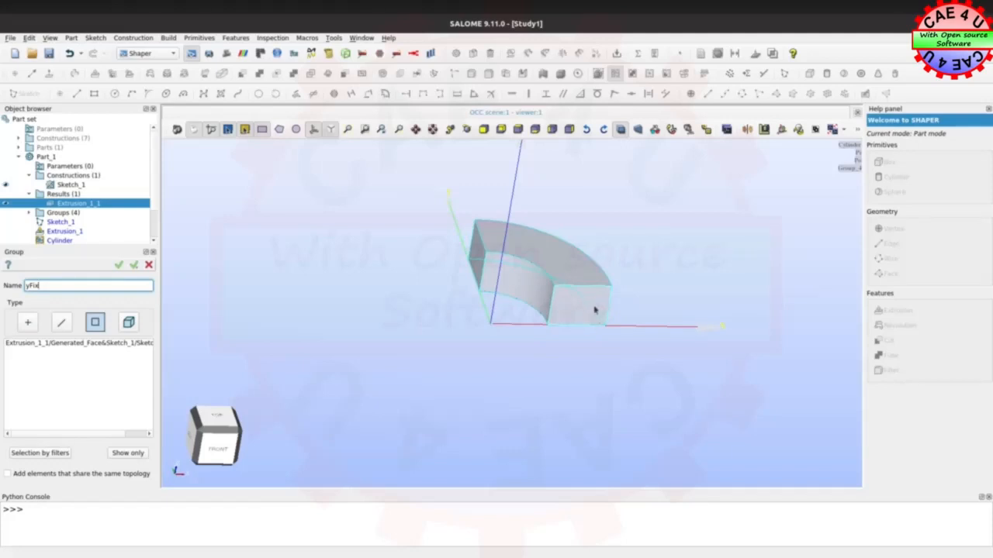
click(136, 265)
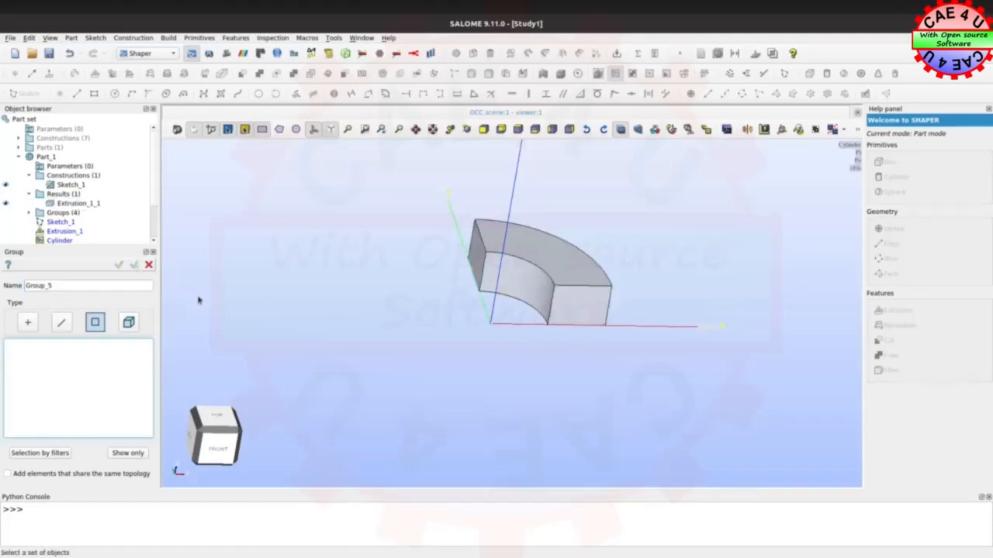
Create a faces group named xFix containing the quarter ring's flat end face lying along the Y axis
click(476, 257)
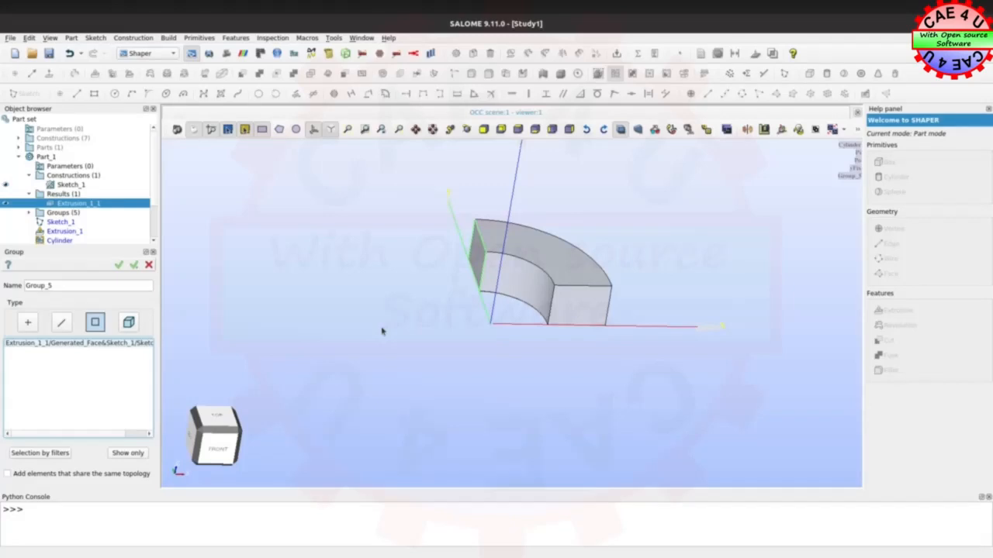
drag(53, 286, 23, 285)
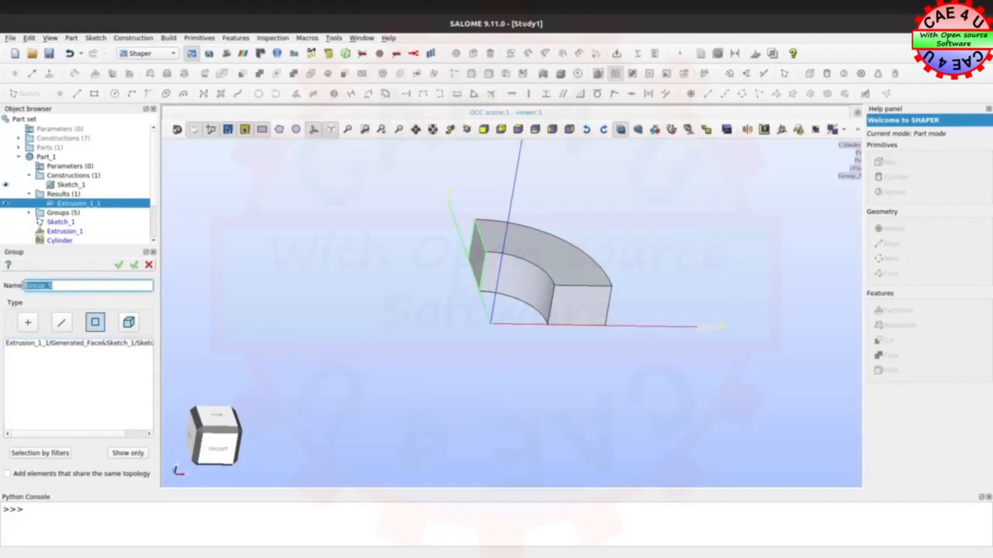
text(s)
click(133, 267)
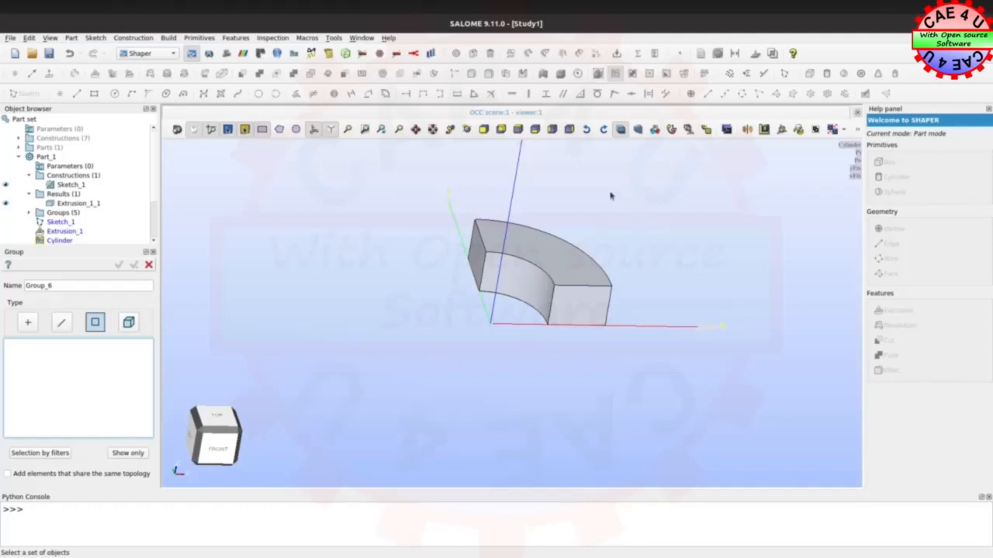
Create a faces group named zFix containing both quarter-ring-shaped faces at the two ends of the extrusion
ctrl+right_drag(610, 196, 738, 311)
ctrl+right_drag(450, 215, 704, 197)
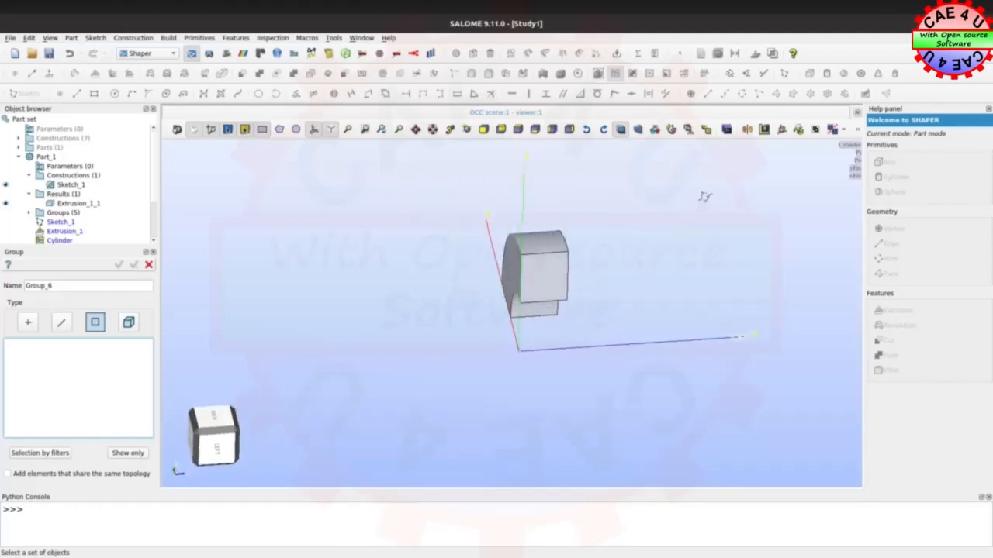
ctrl+right_drag(445, 293, 414, 243)
ctrl+right_drag(673, 285, 587, 332)
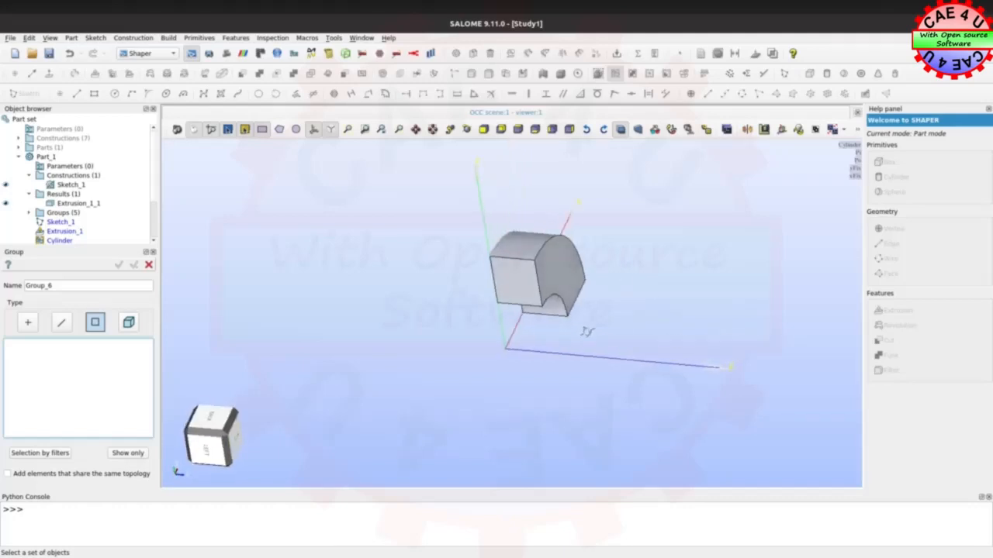
click(552, 281)
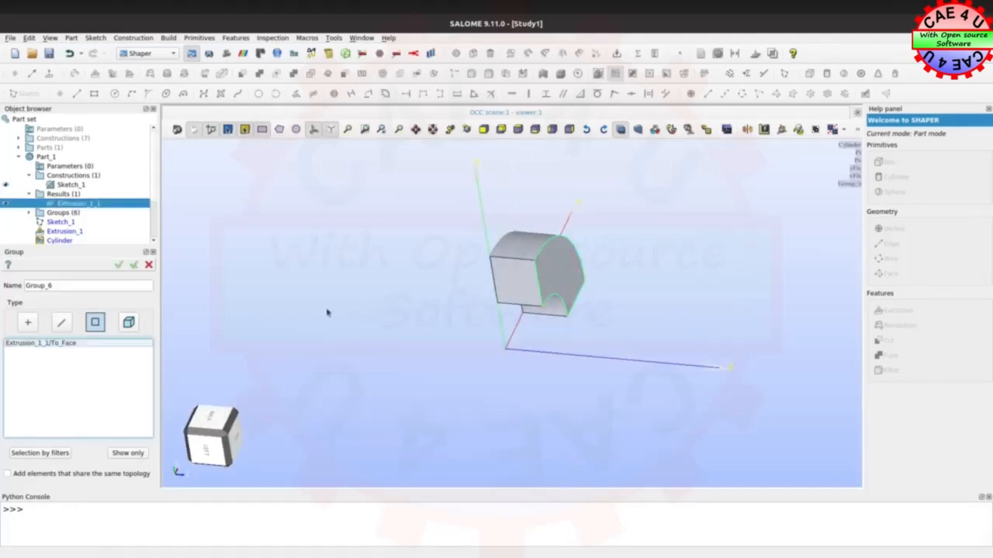
ctrl+right_drag(327, 312, 492, 273)
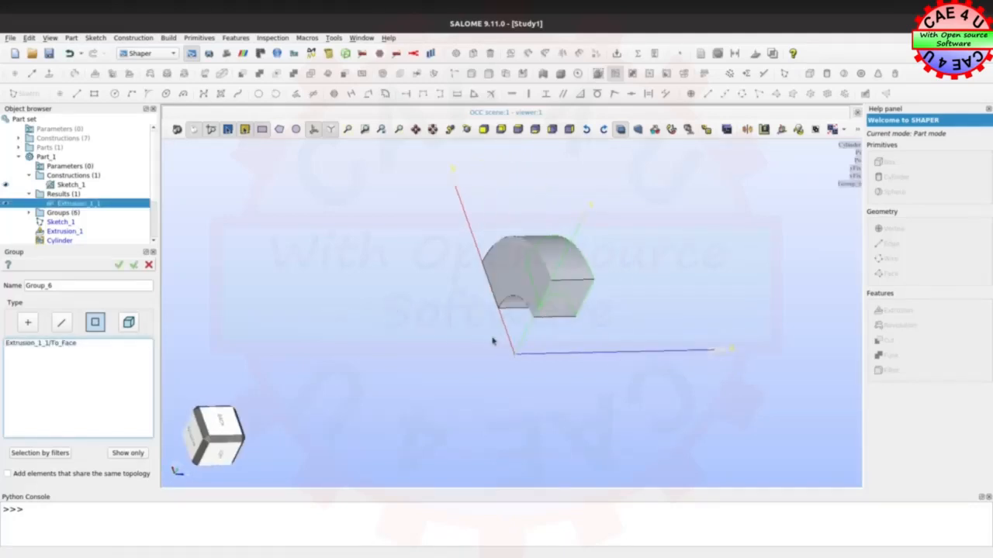
click(518, 272)
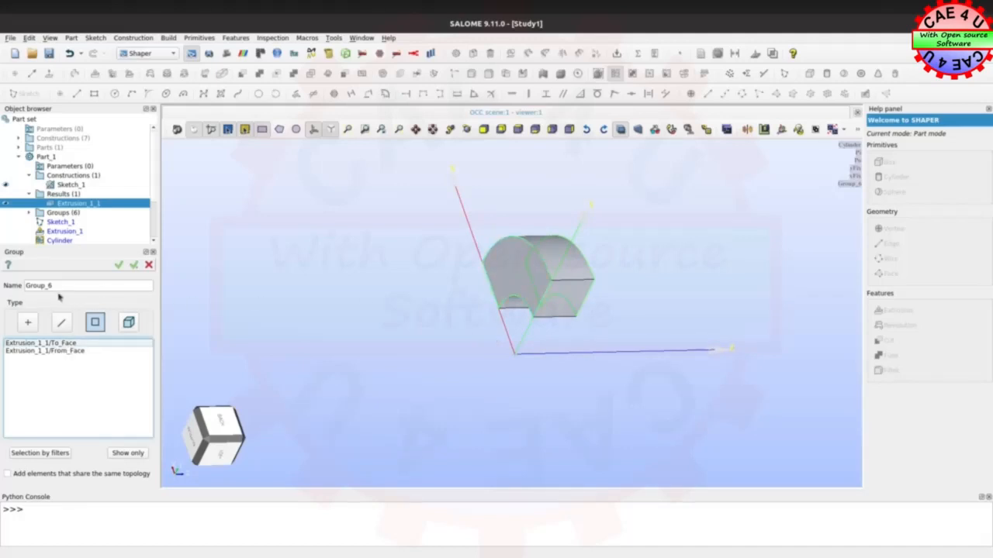
drag(59, 287, 11, 288)
text(d)
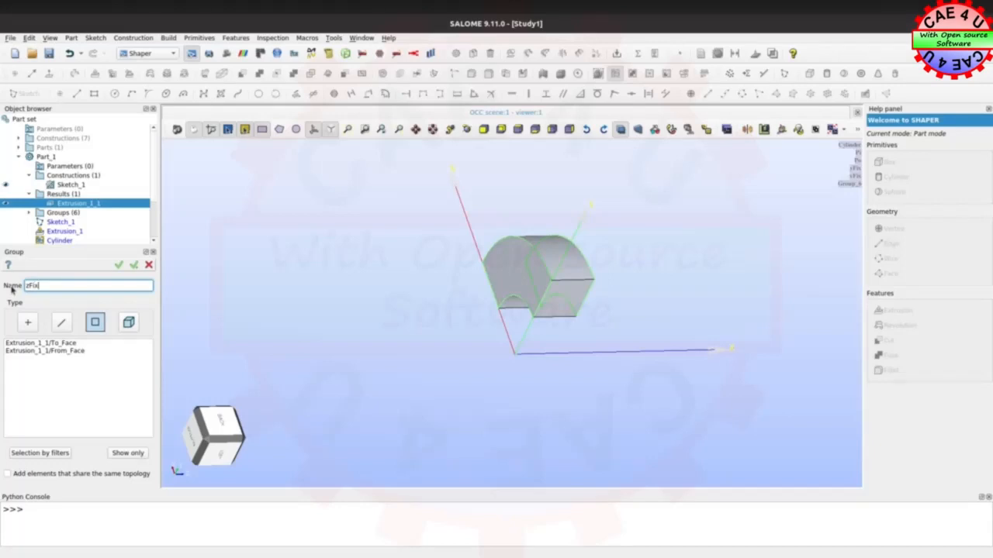
click(134, 265)
Set the new group's type to edges and add the straight radial edge of the end face near the X axis
ctrl+right_drag(568, 417, 431, 334)
ctrl+right_drag(637, 373, 412, 288)
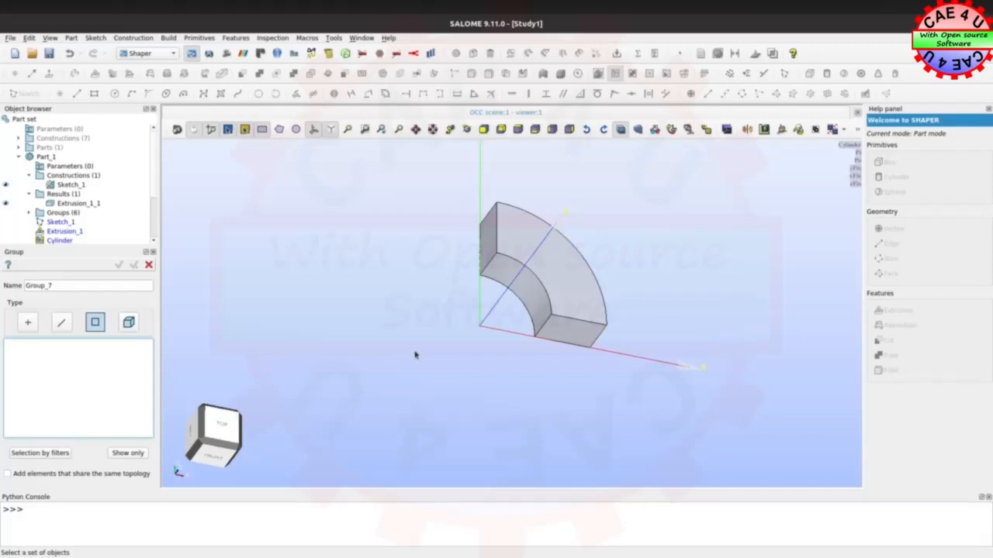
click(62, 324)
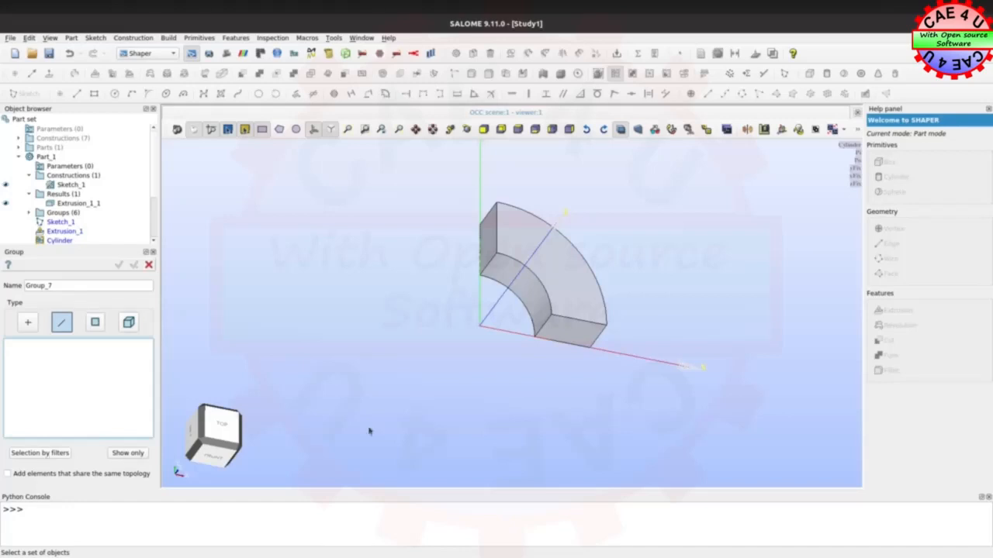
click(571, 320)
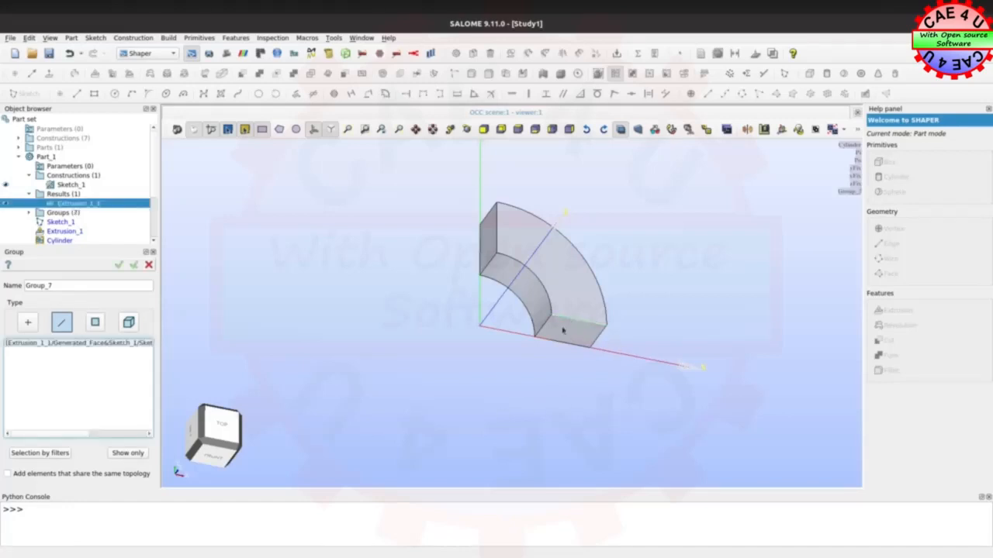
Select all radial edges for the group using an Opposite to an edge filter based on that same radial edge
click(45, 453)
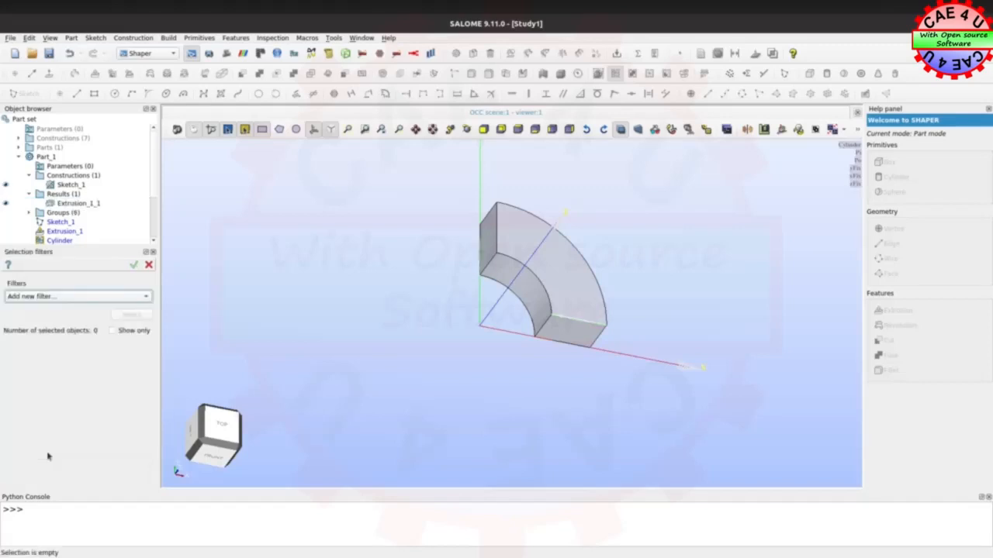
click(51, 297)
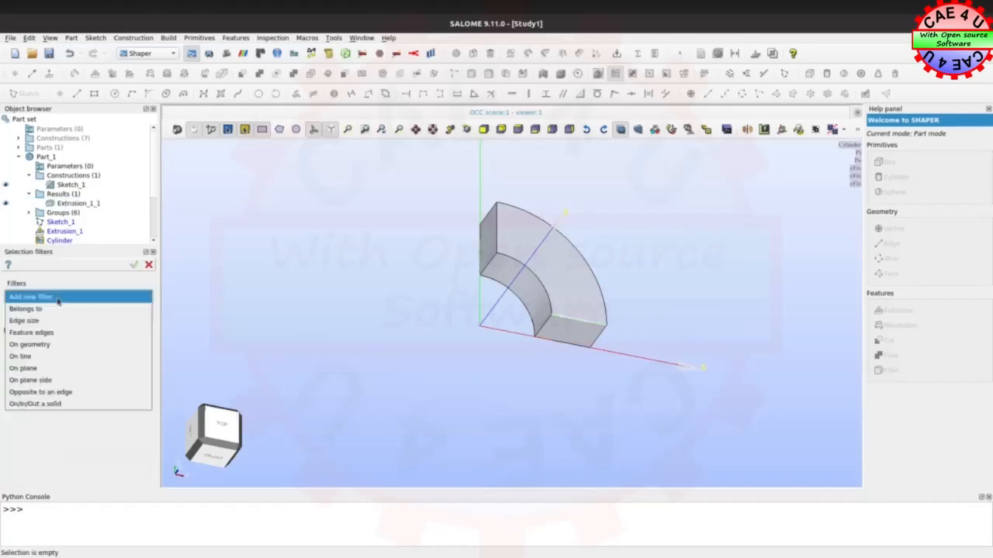
click(44, 393)
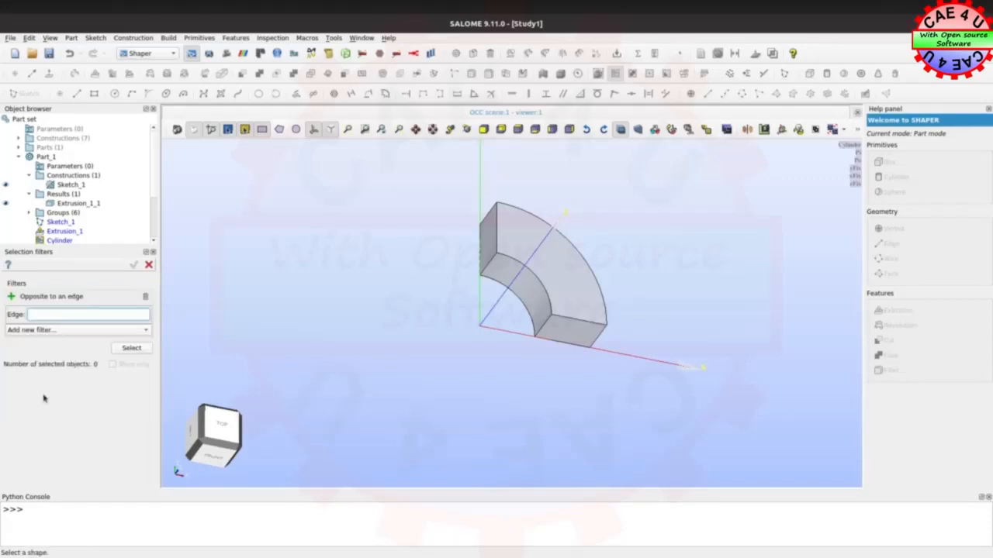
click(52, 332)
click(52, 332)
click(565, 320)
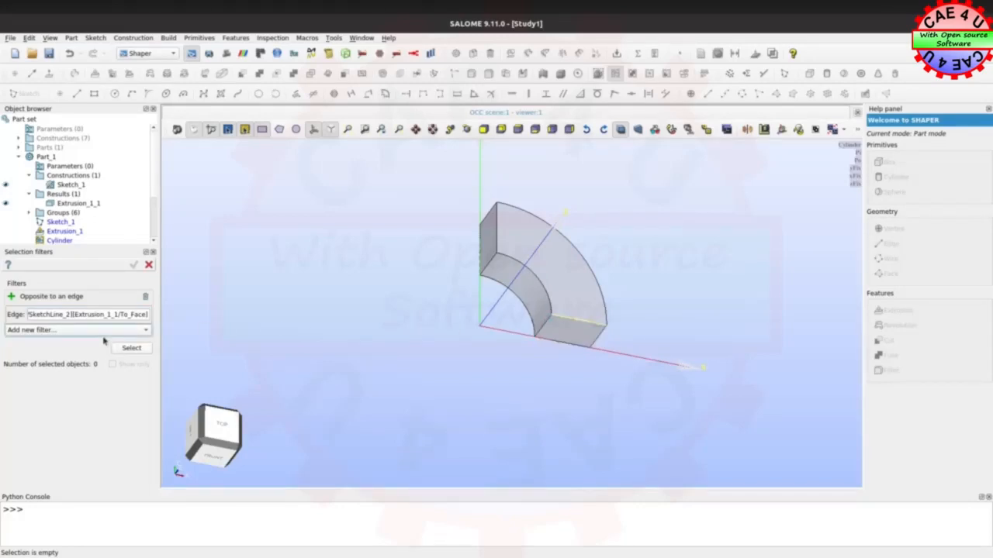
click(131, 350)
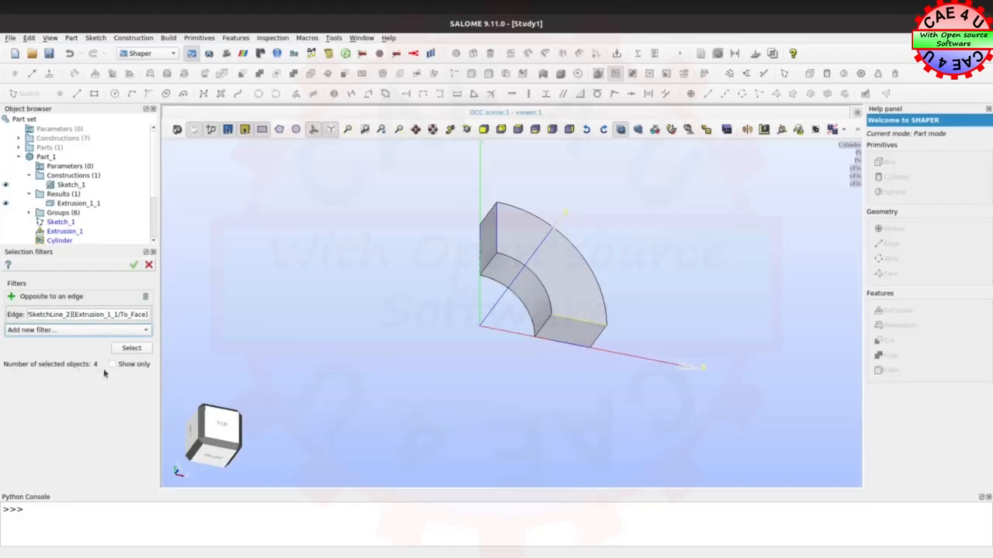
middle_drag(572, 442, 664, 398)
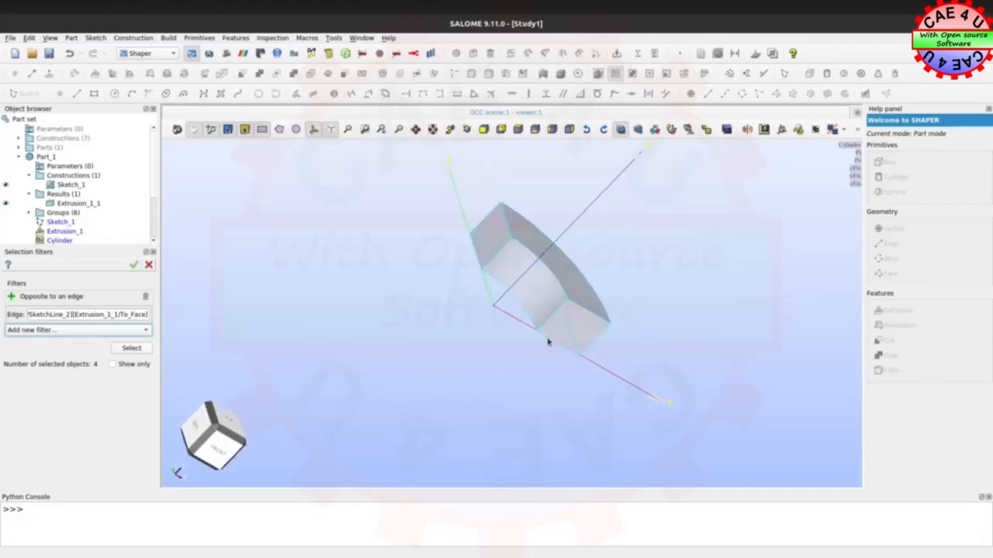
middle_drag(419, 280, 317, 304)
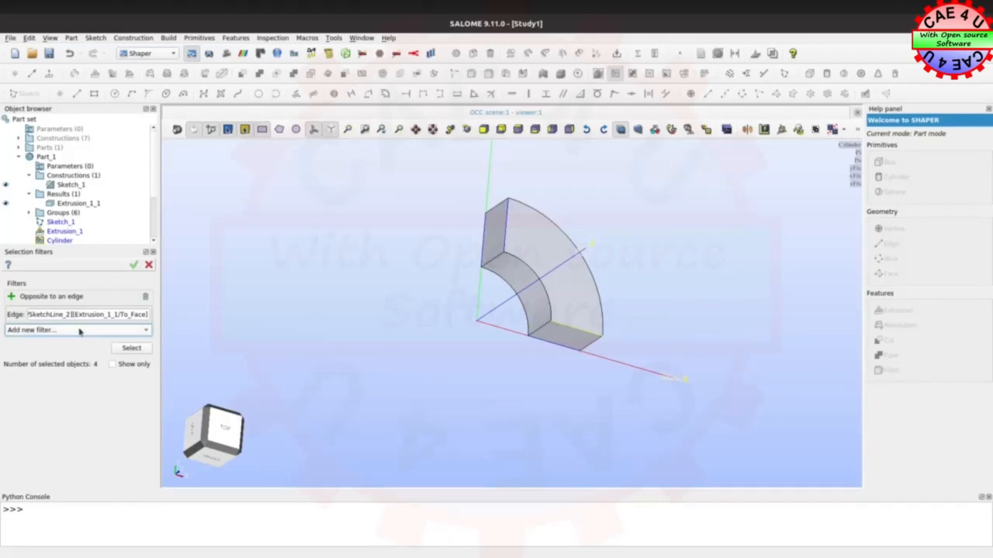
click(133, 266)
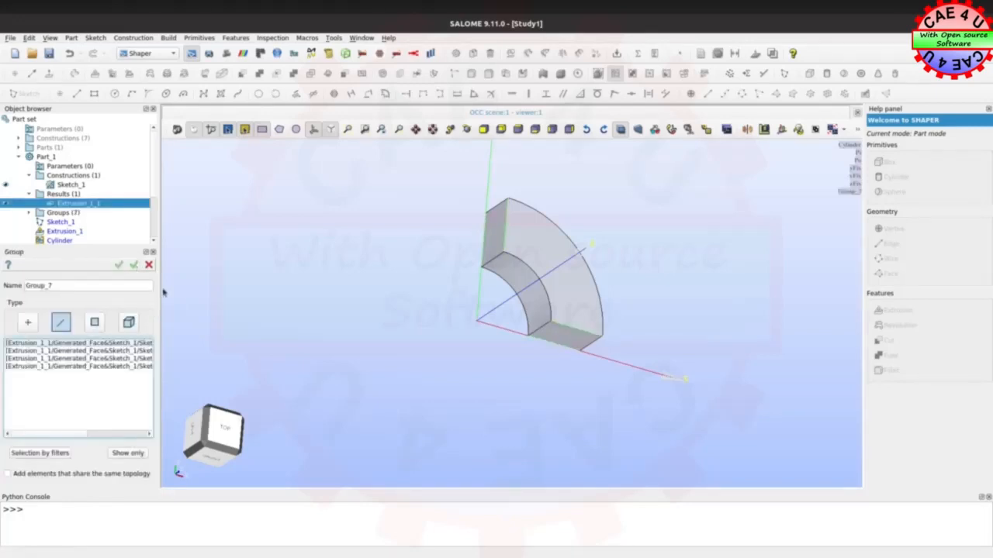
Name the radial edges group Elem12 and apply it, continuing with a new edges group
double_click(50, 285)
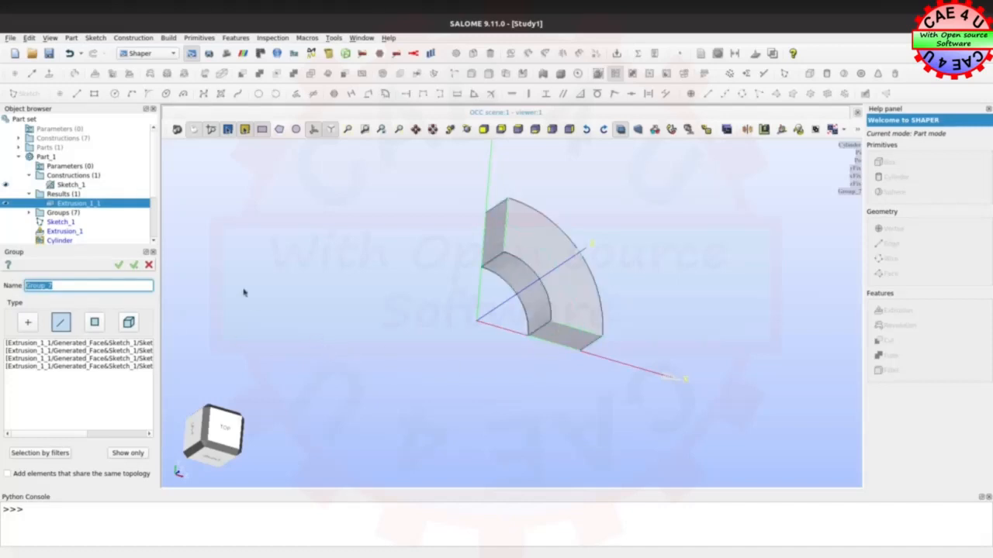
text(Elem12)
click(133, 267)
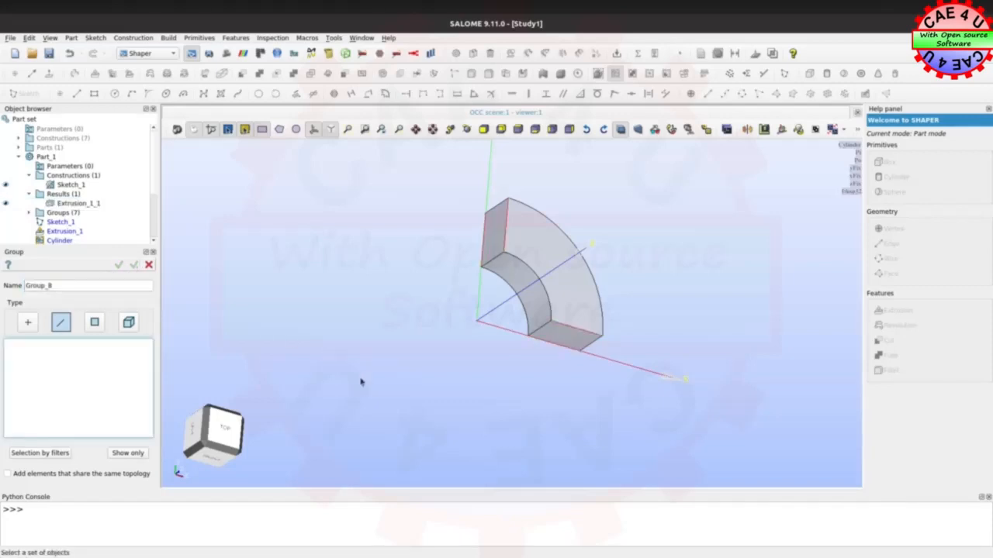
Select the edges running along the extrusion using an Opposite to an edge filter based on the inner axial edge near the X axis
click(45, 456)
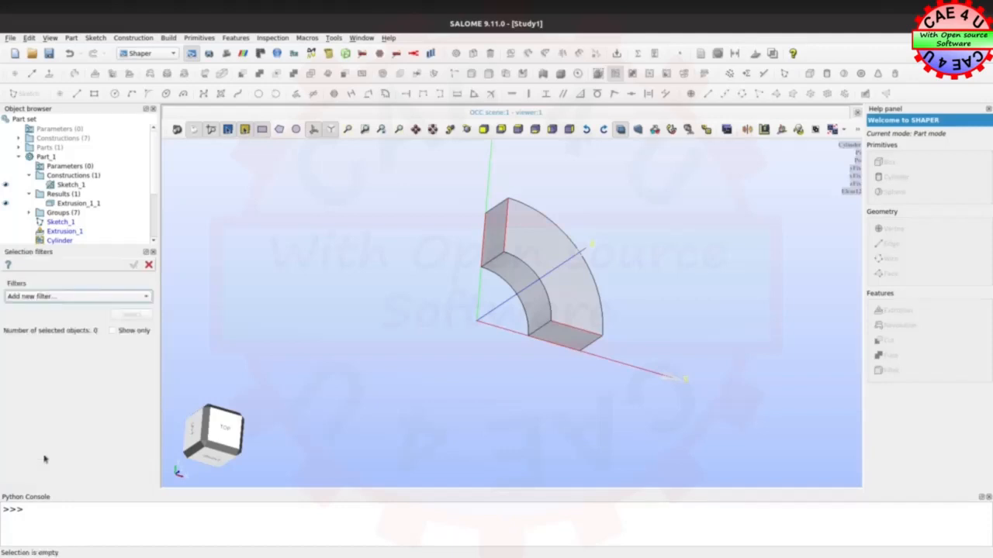
click(42, 296)
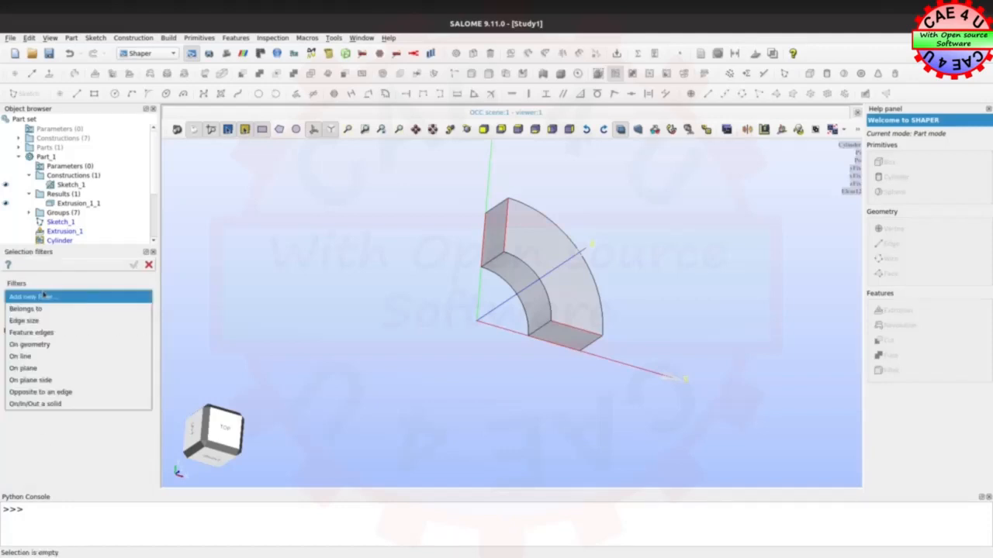
click(37, 394)
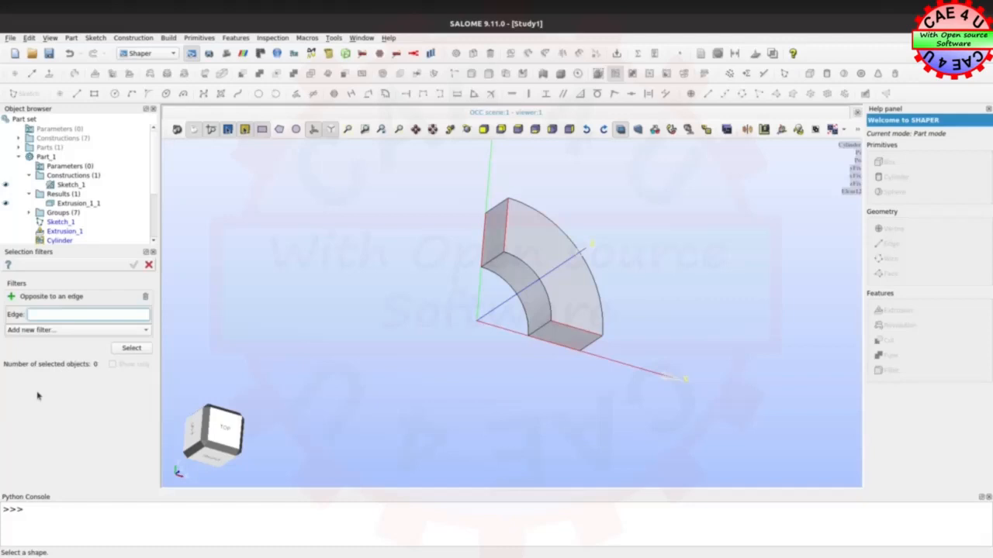
click(542, 330)
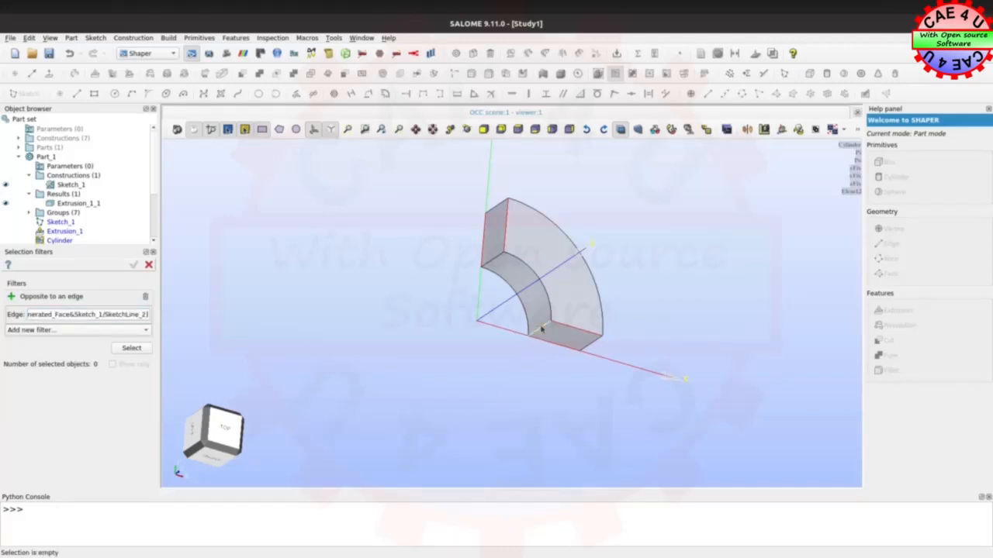
click(126, 350)
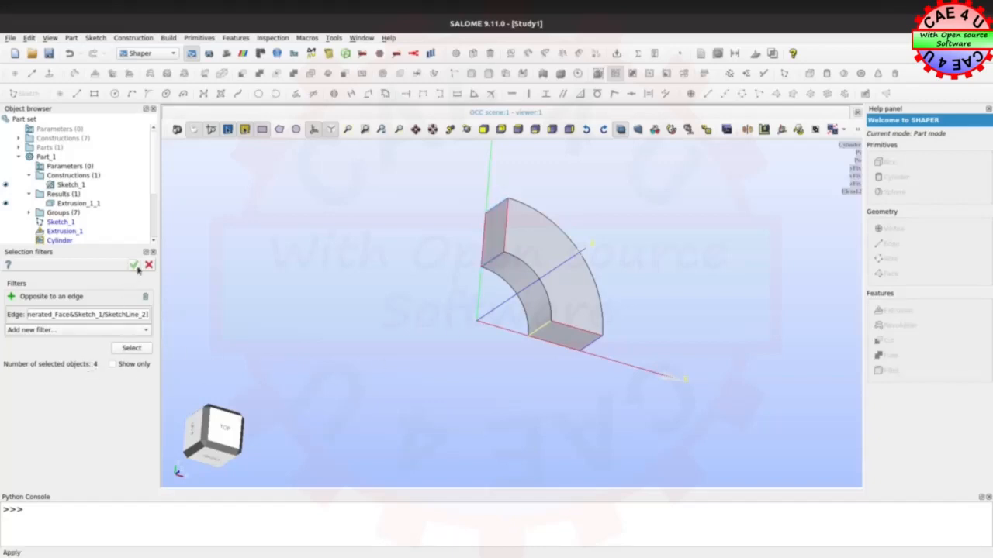
click(134, 265)
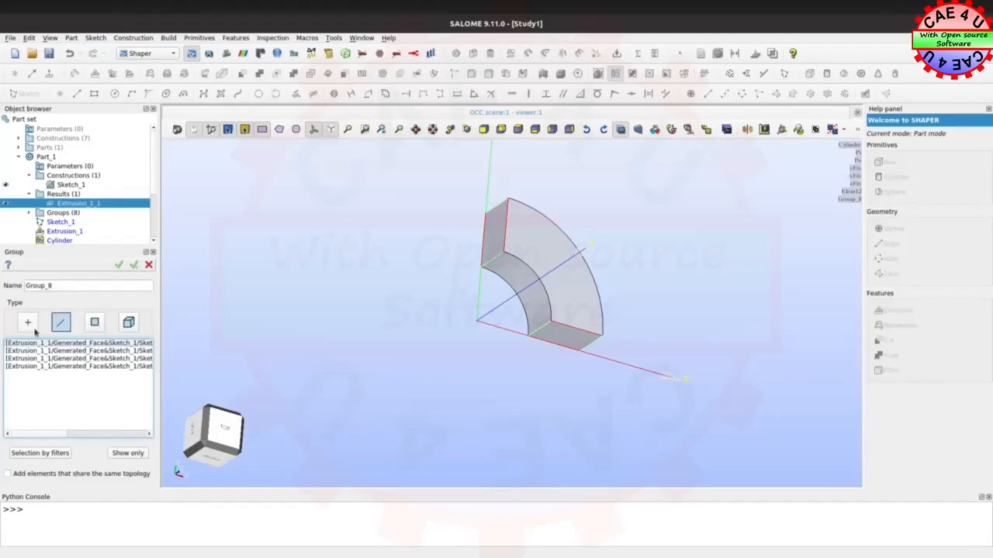
Name the group of edges along the extrusion Elem5 and apply it, continuing with a new edges group
double_click(58, 287)
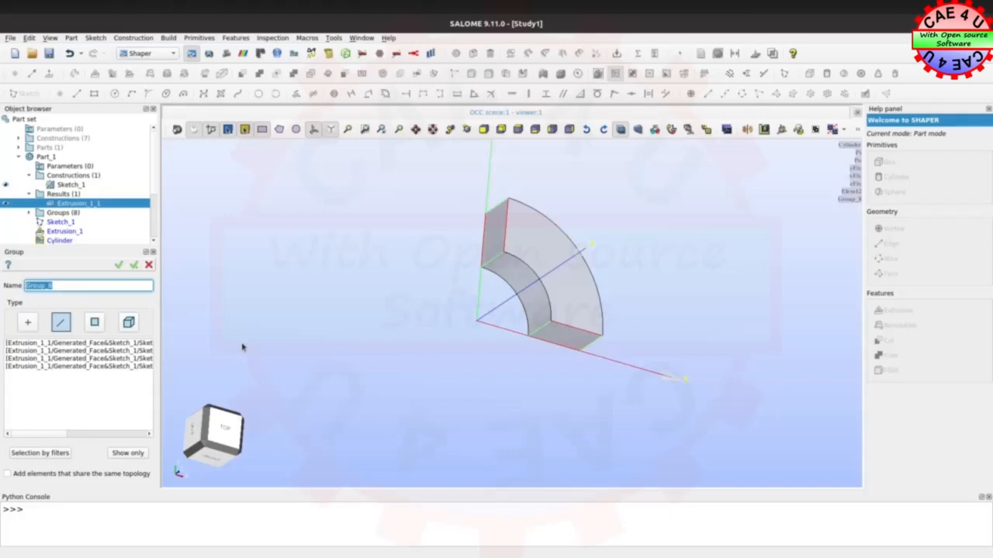
text(Elem5)
click(139, 266)
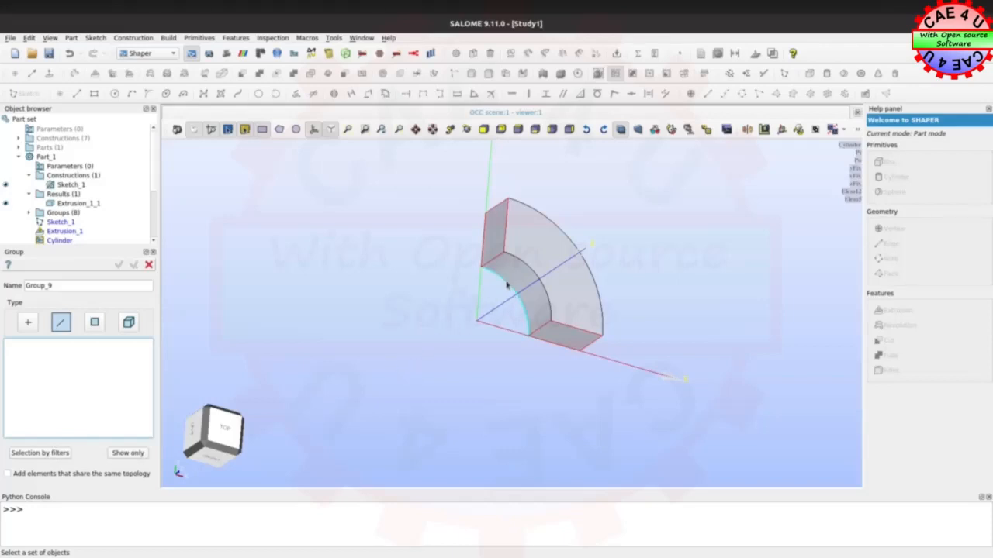
click(53, 458)
click(91, 299)
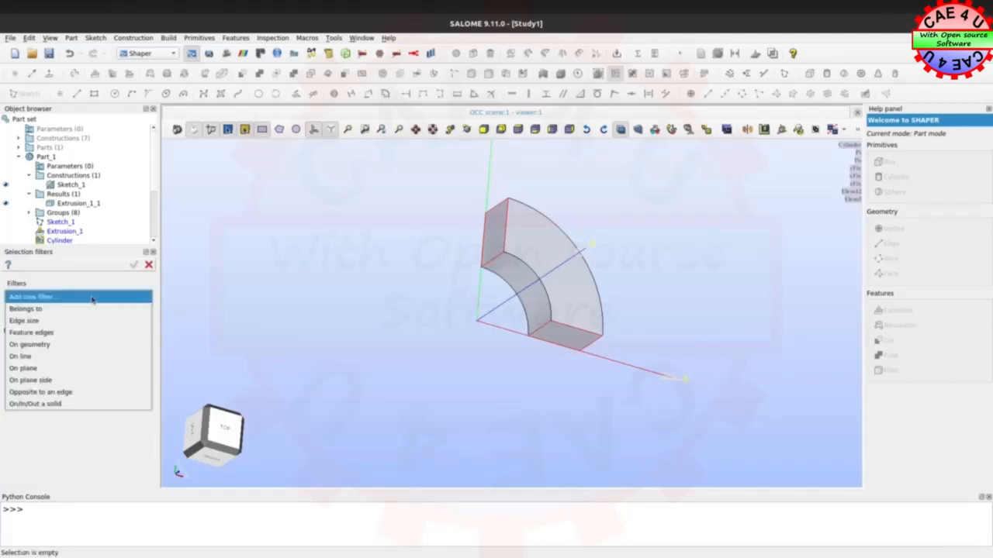
click(35, 394)
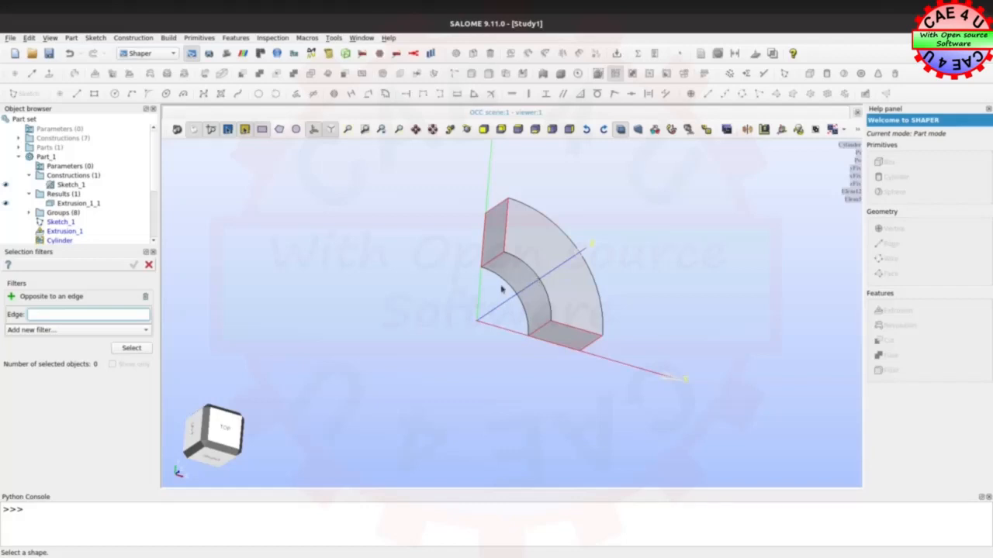
click(149, 266)
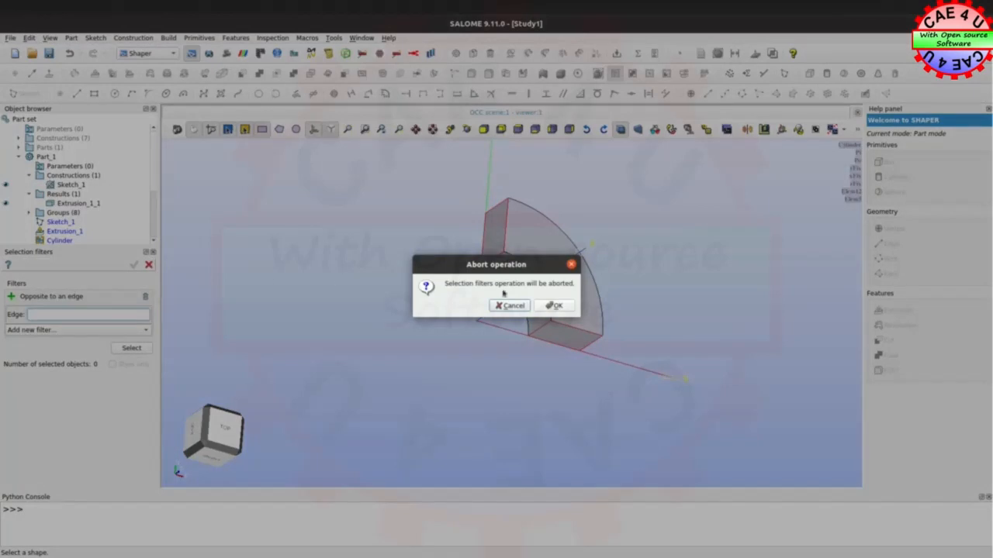
click(553, 304)
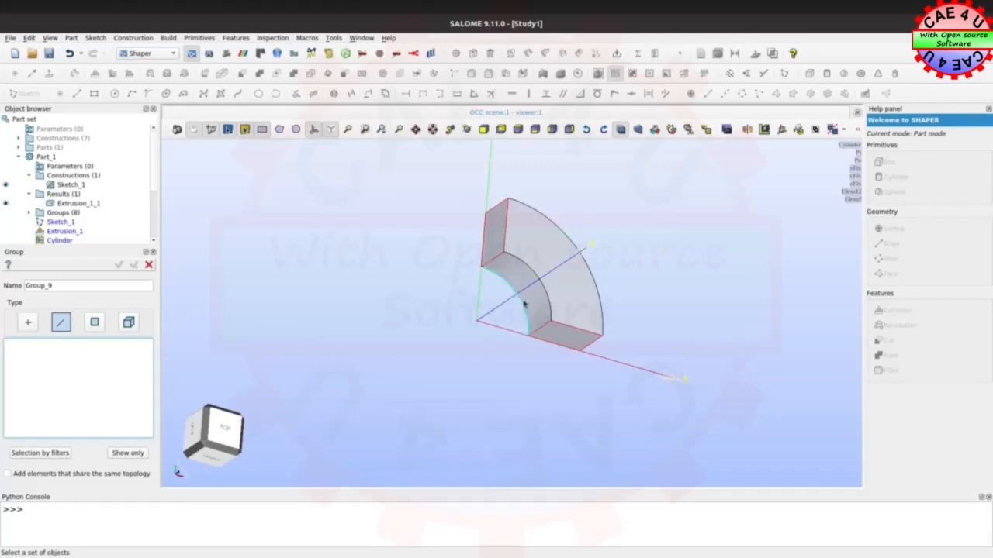
Add the four circular arc edges, inner and outer on both end faces, to the new edges group
click(502, 283)
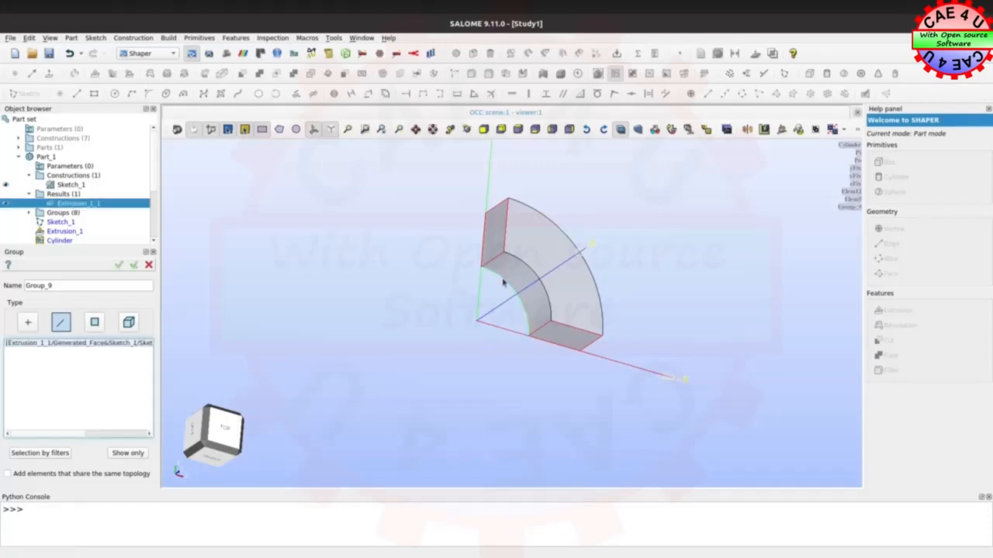
click(533, 273)
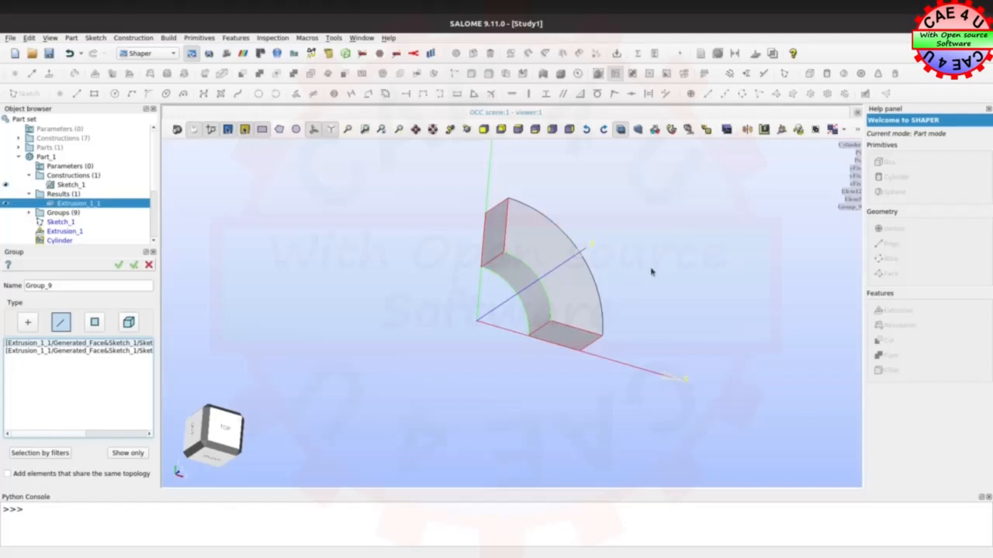
mouse_move(709, 266)
ctrl+right_down()
mouse_move(355, 372)
mouse_move(361, 378)
ctrl+right_up()
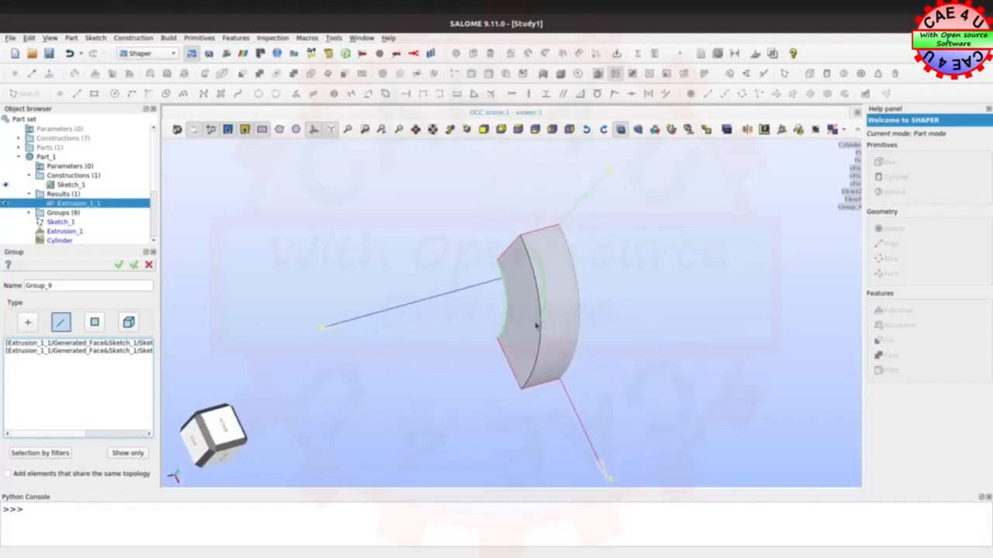
click(542, 312)
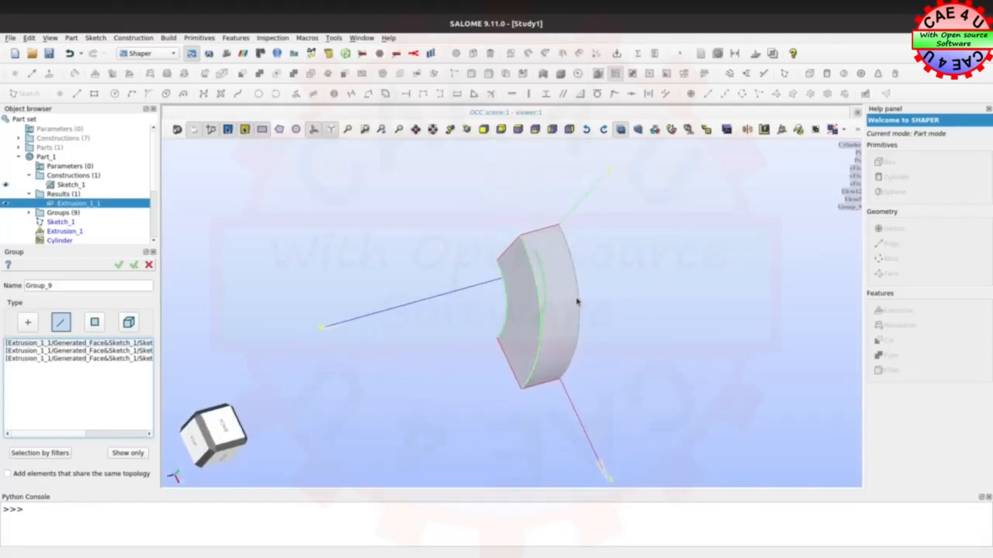
click(579, 303)
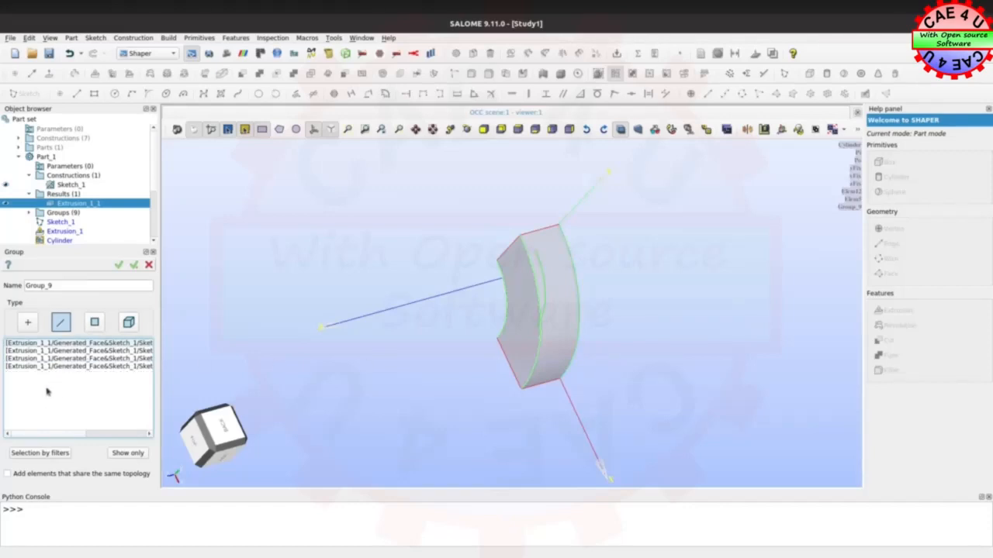
Name the arc edges group Elem20 and apply it, finishing group creation
double_click(58, 285)
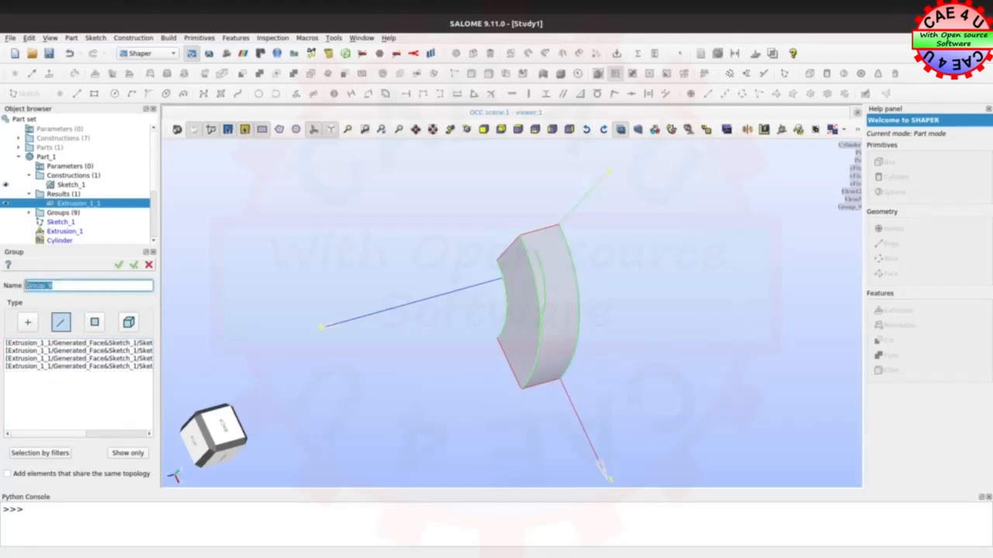
text(Elem20)
click(119, 266)
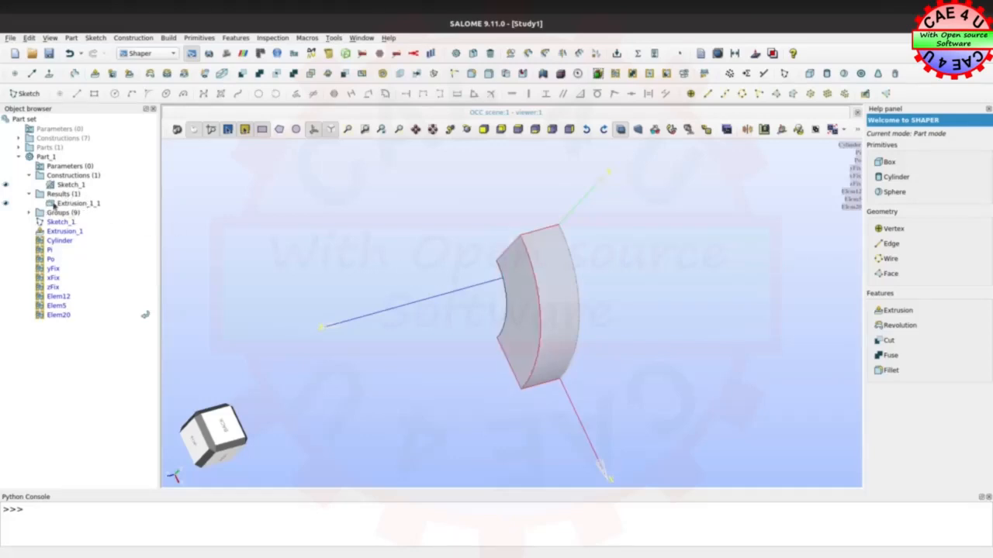
Rename the extrusion result of Part_1 as Cylinder
click(68, 203)
right_click(68, 203)
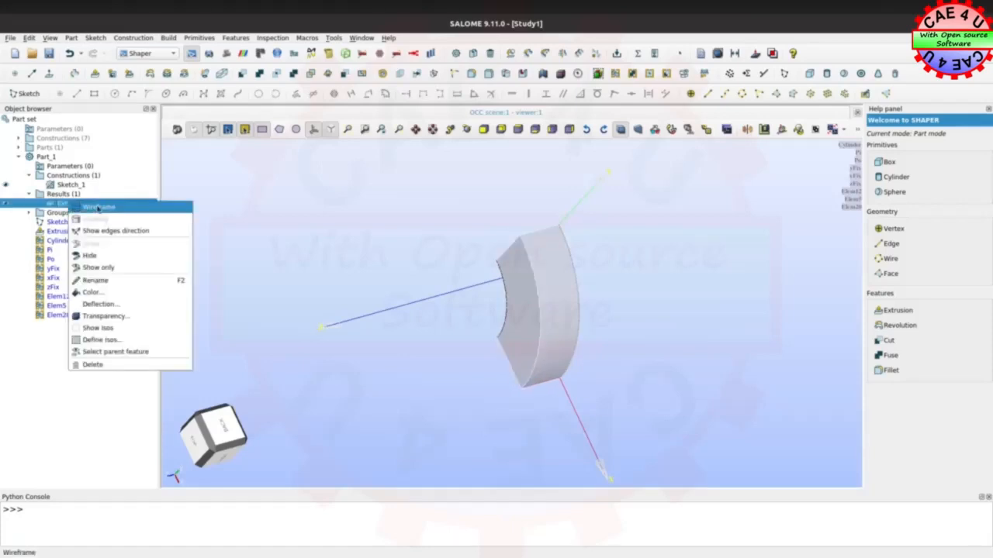
click(99, 281)
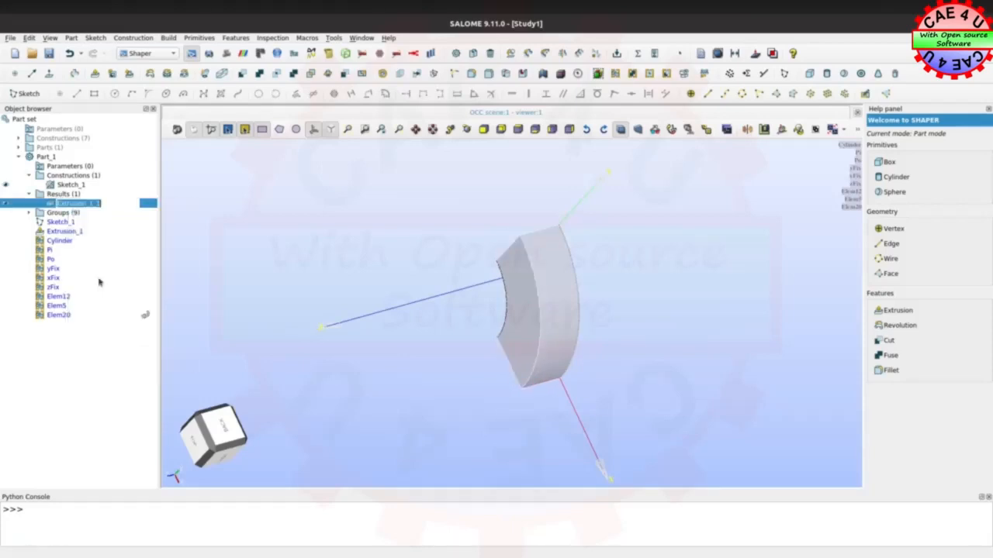
text(Cylinder)
key(Return)
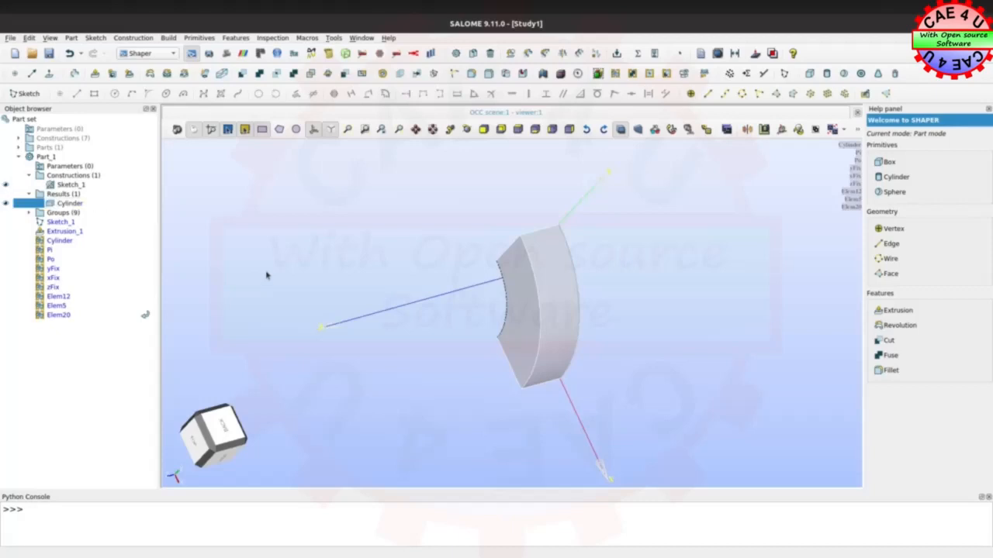
Export all results and groups to the GEOM module, and expand the exported Cylinder with its groups in the Geometry module
click(704, 73)
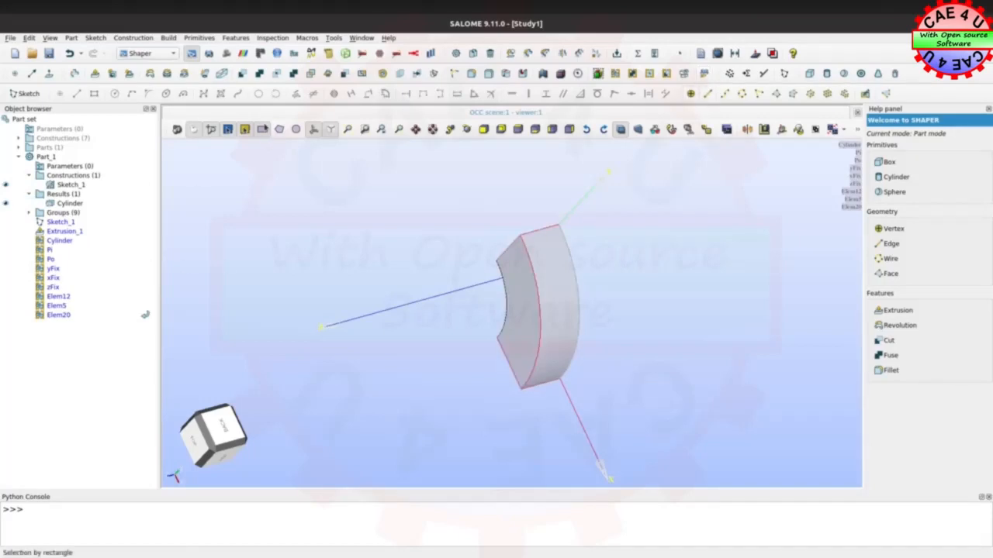
click(208, 54)
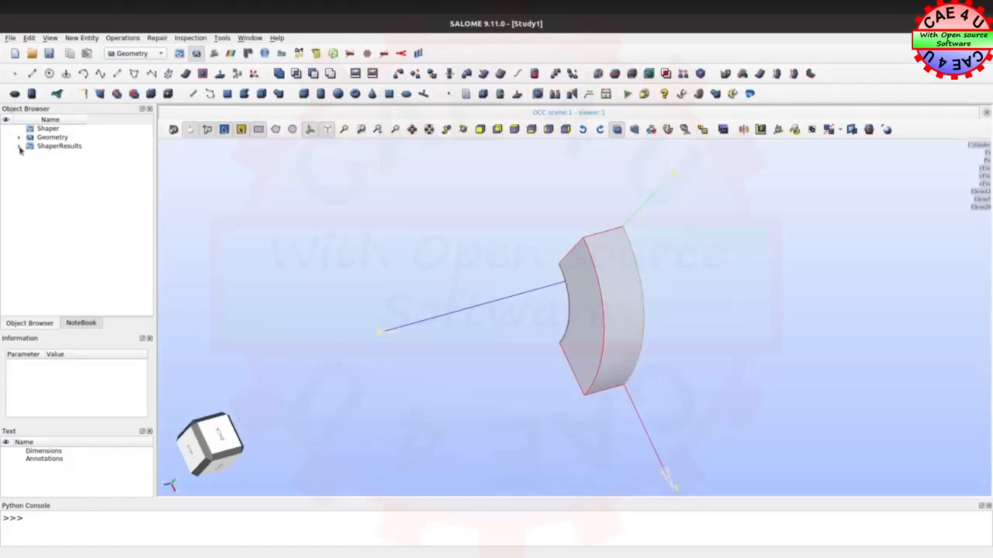
click(19, 137)
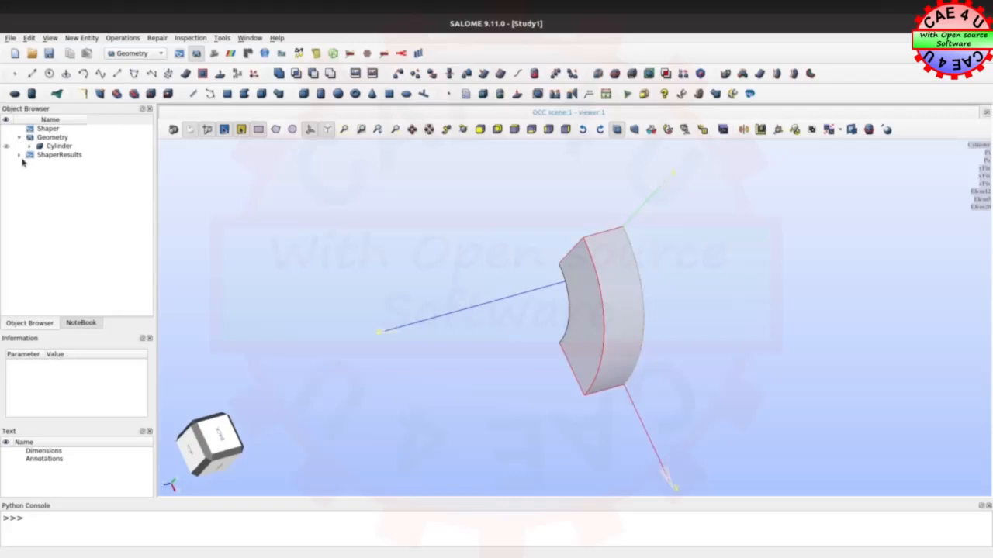
click(20, 155)
click(30, 146)
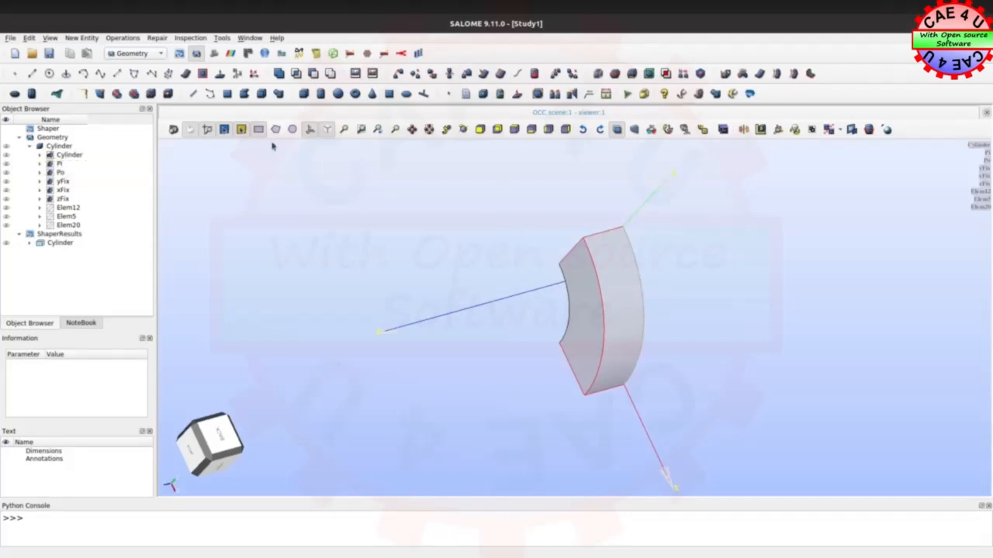
Return to the Shaper module and hide the Cylinder result, Sketch_1 and all nine groups
click(179, 53)
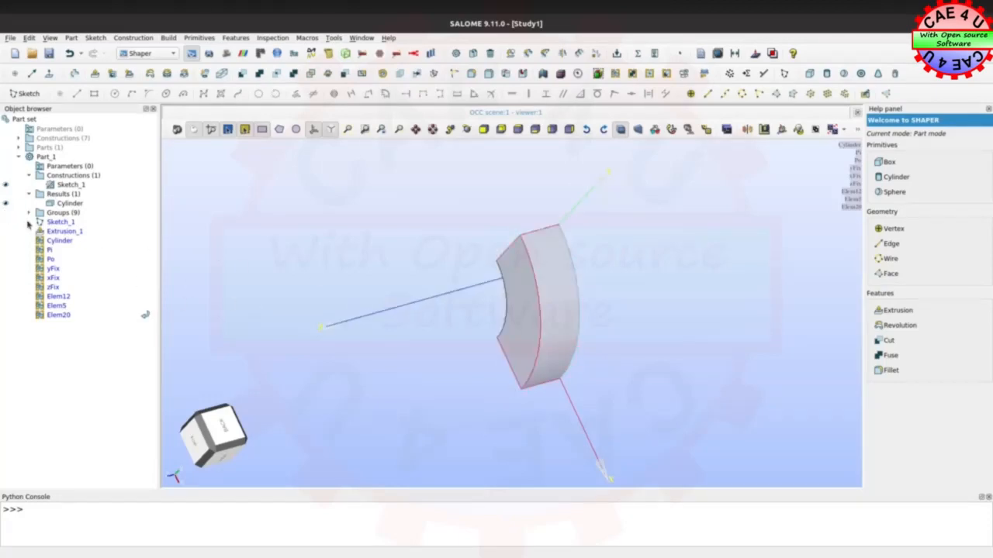
click(5, 204)
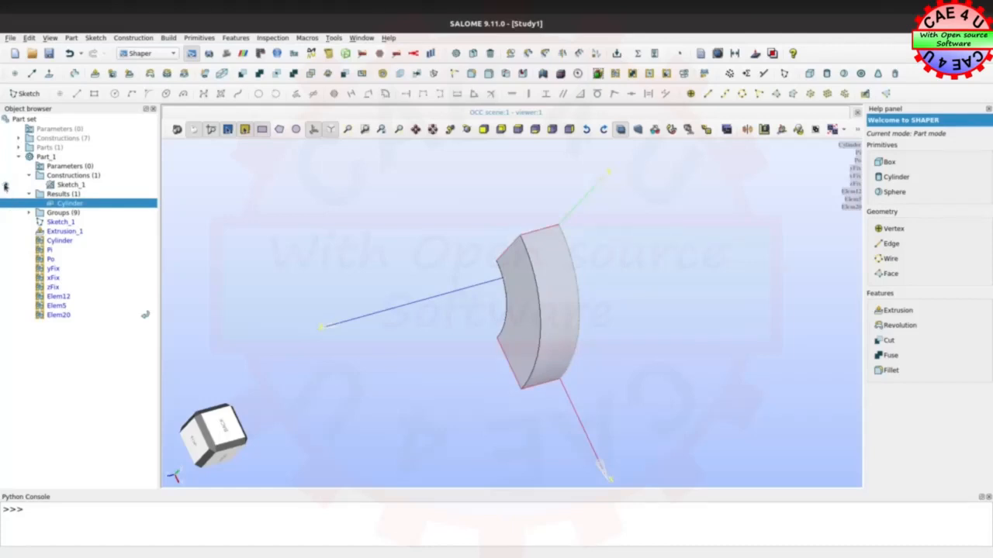
click(5, 186)
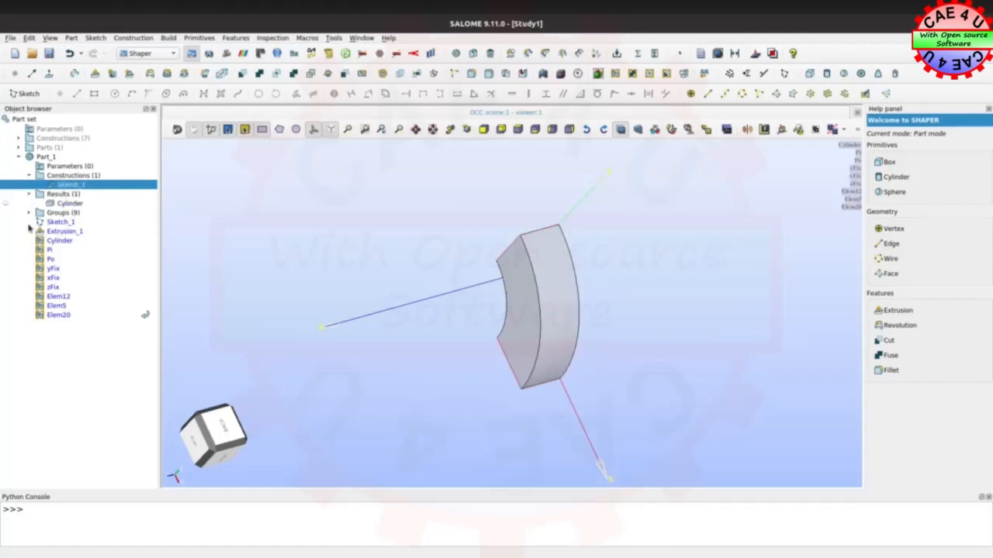
click(29, 212)
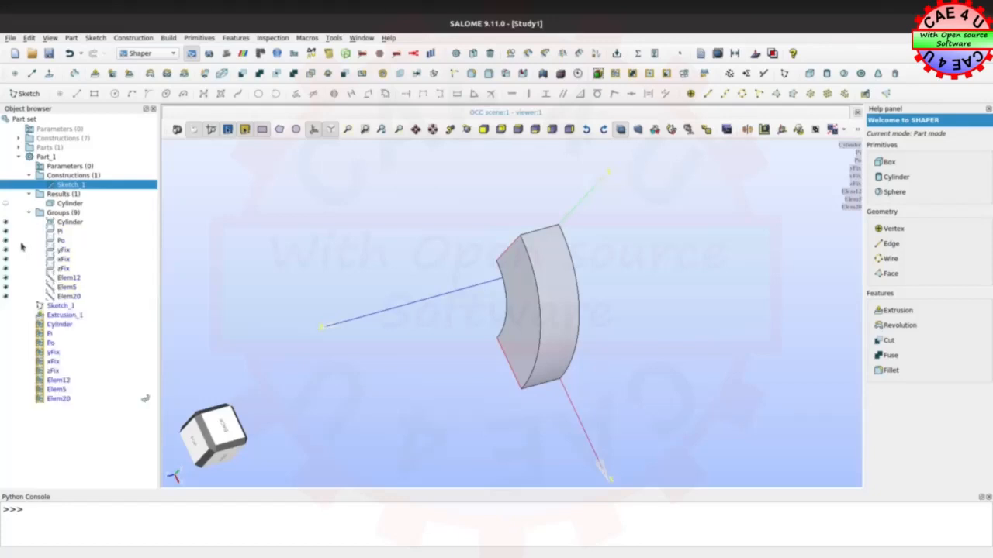
click(6, 222)
click(5, 232)
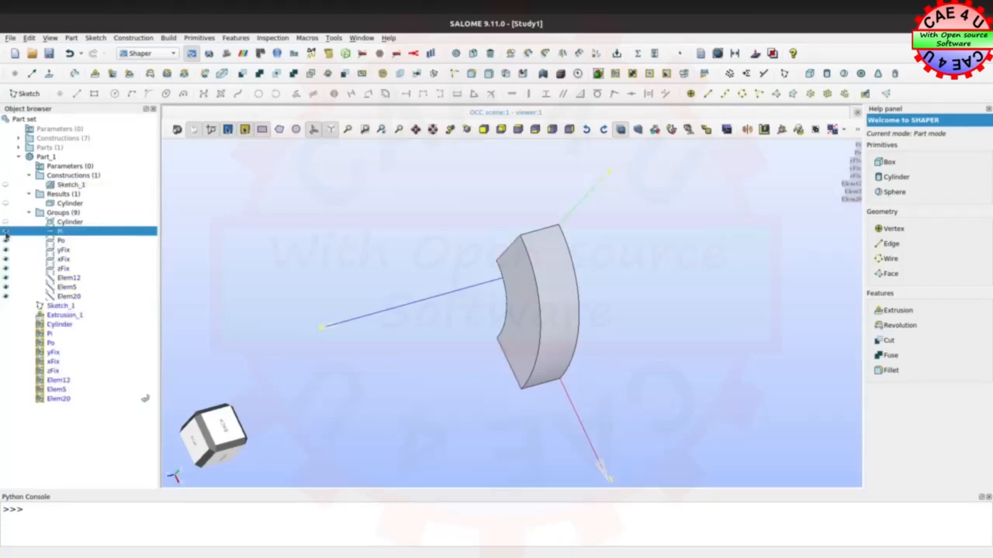
click(6, 241)
click(5, 250)
click(5, 260)
click(6, 269)
click(6, 279)
click(5, 288)
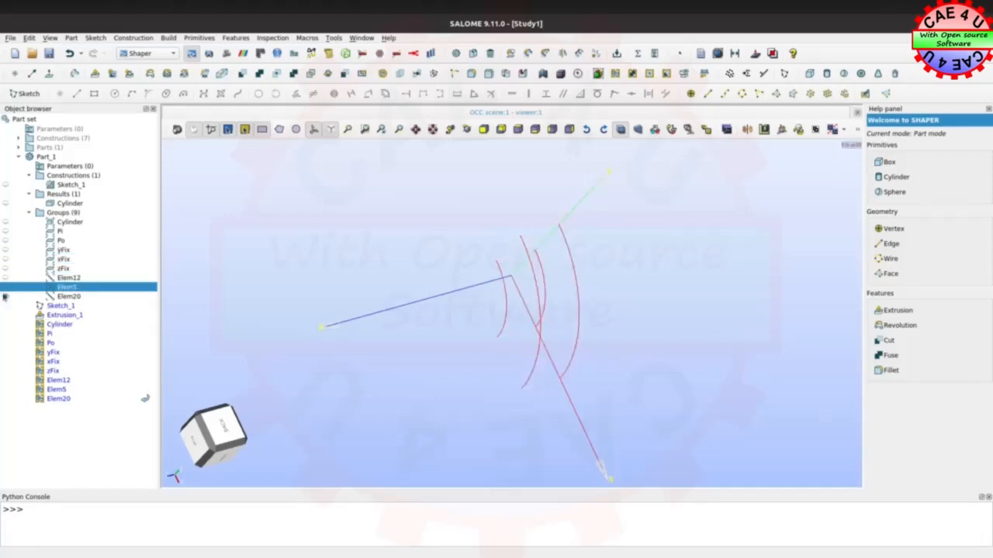
click(6, 297)
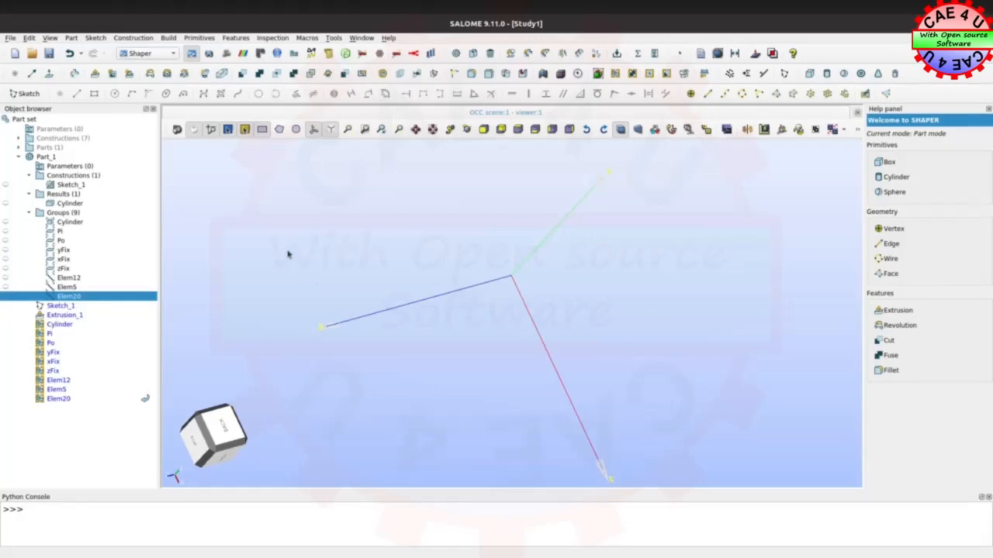
Display the exported Cylinder solid in the Geometry module and view it with the Z axis pointing up
click(210, 55)
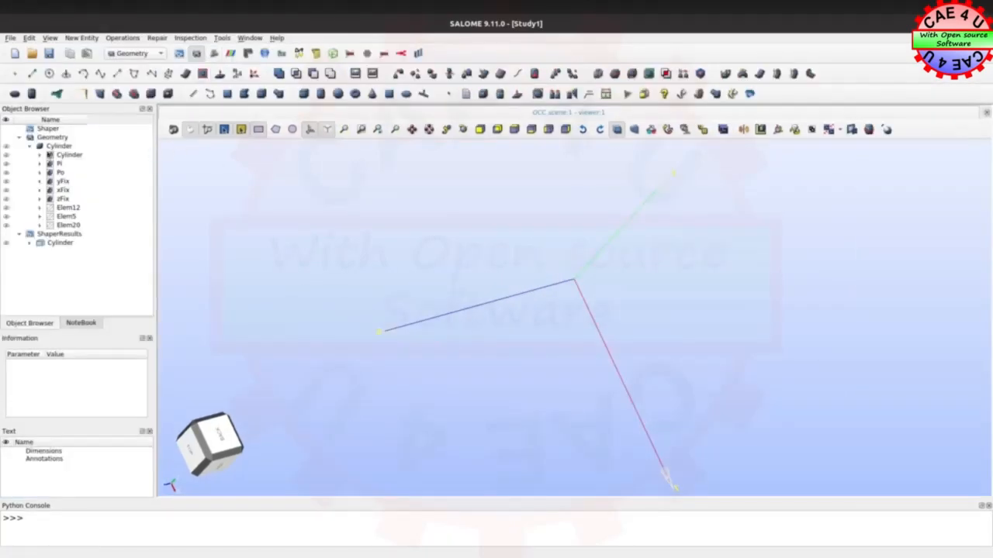
click(7, 147)
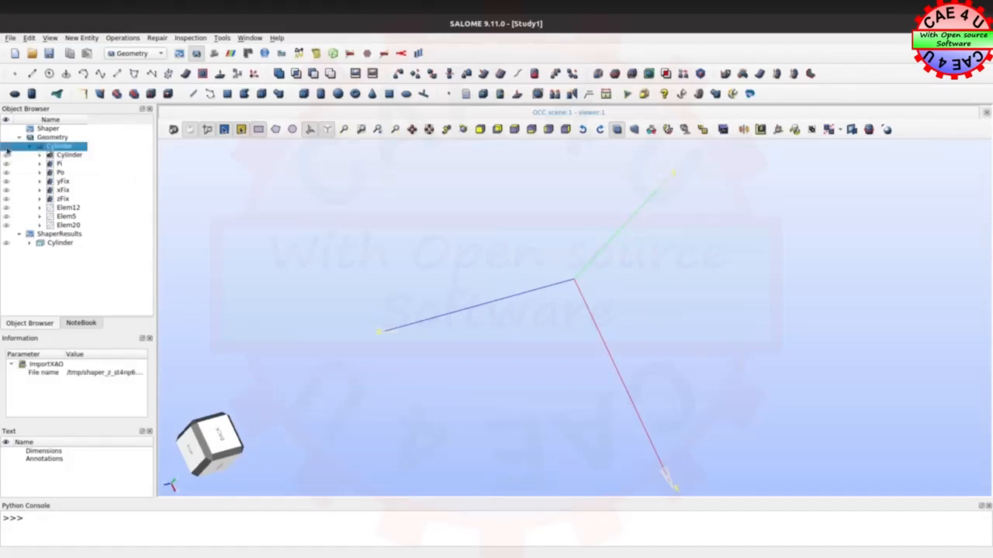
click(466, 371)
ctrl+right_drag(483, 369, 558, 298)
ctrl+right_drag(412, 338, 470, 403)
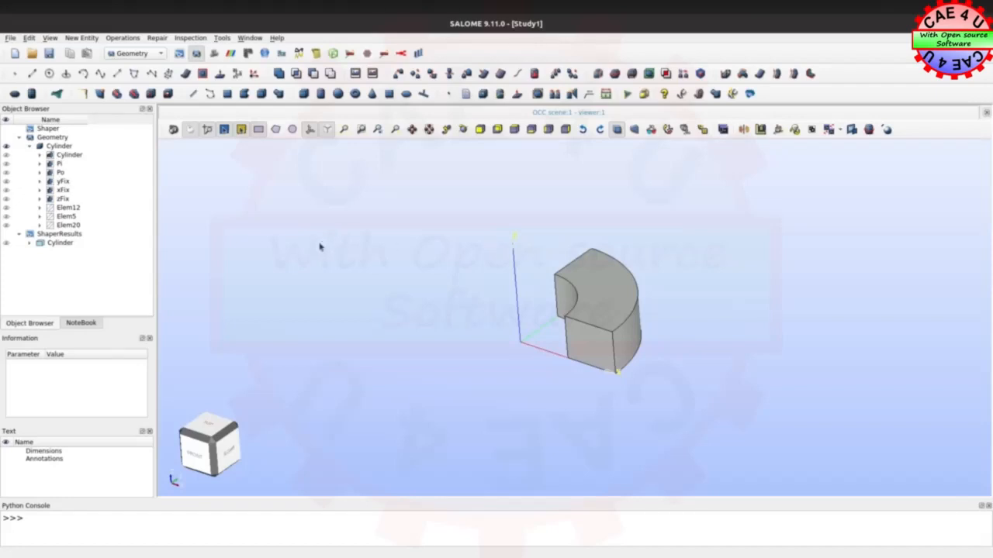
In the Mesh module, set up a mesh named Autofret on the exported Cylinder with the Hexahedron (i,j,k) 3D algorithm
click(58, 146)
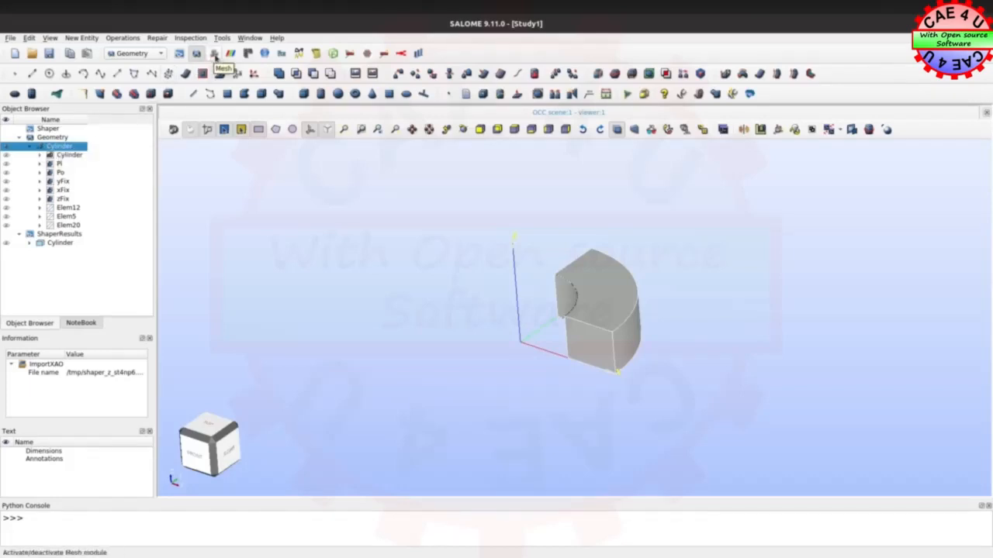
click(215, 54)
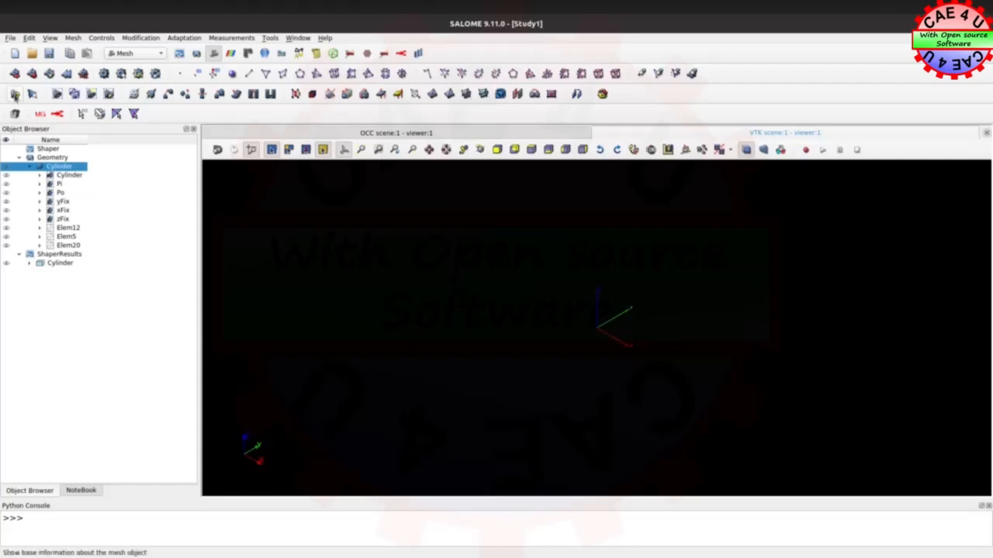
click(15, 74)
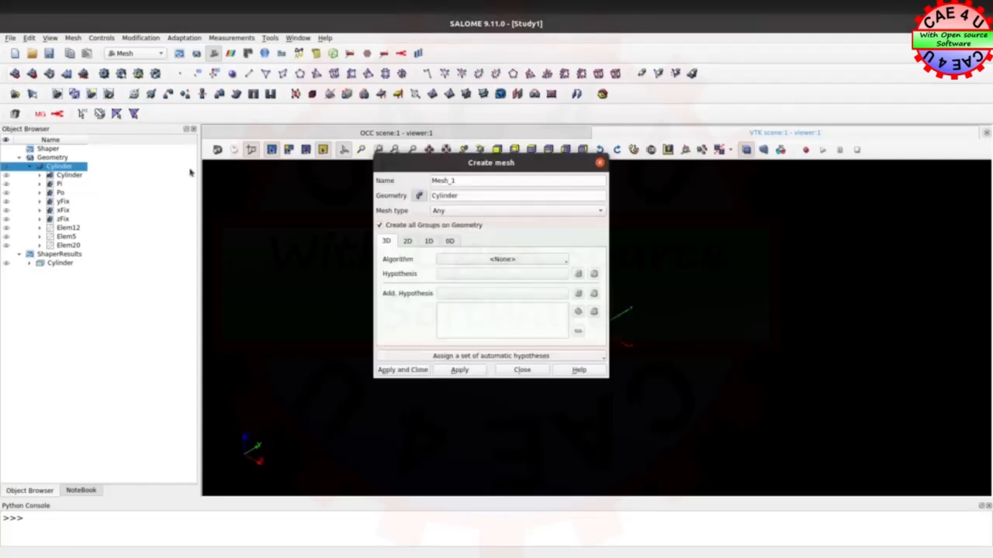
drag(466, 180, 400, 175)
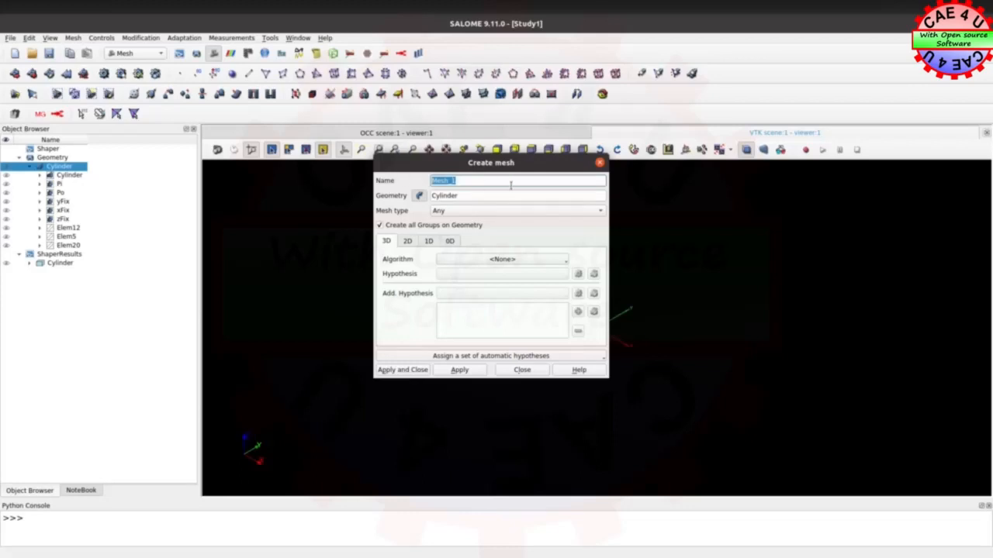
text(Autofret)
click(452, 262)
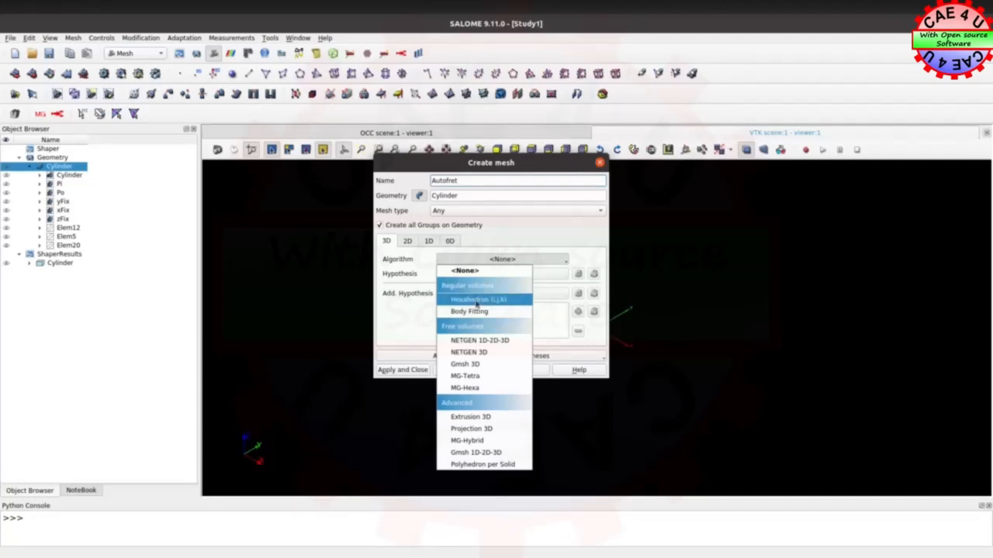
click(478, 303)
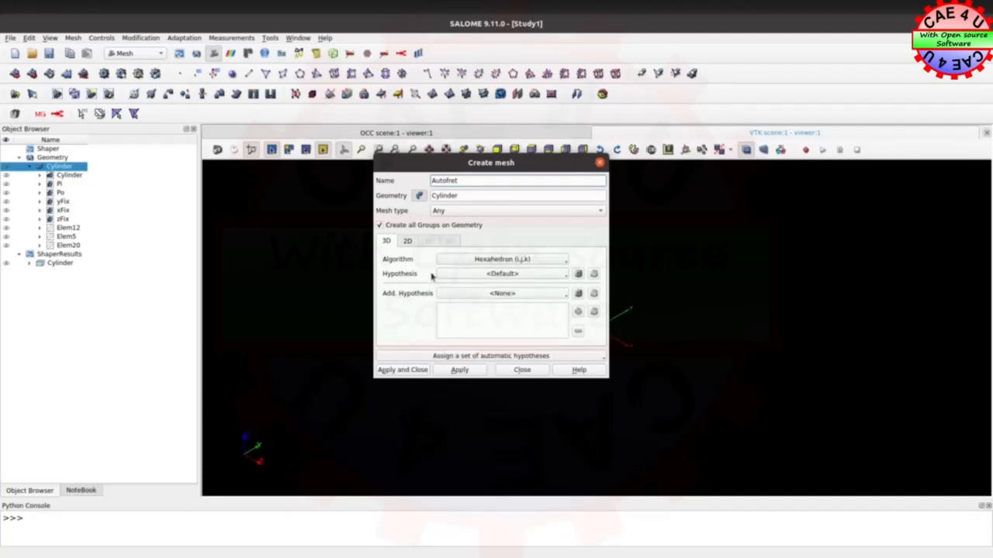
Assign the Quadrangle: Mapping 2D algorithm with a standard Quadrangle Parameters hypothesis and create the Autofret mesh
click(404, 241)
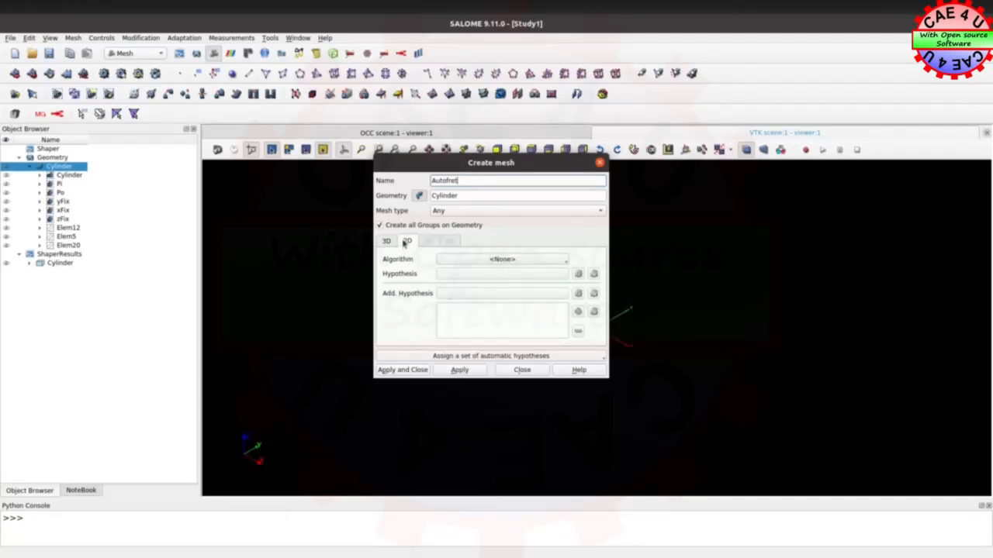
click(466, 259)
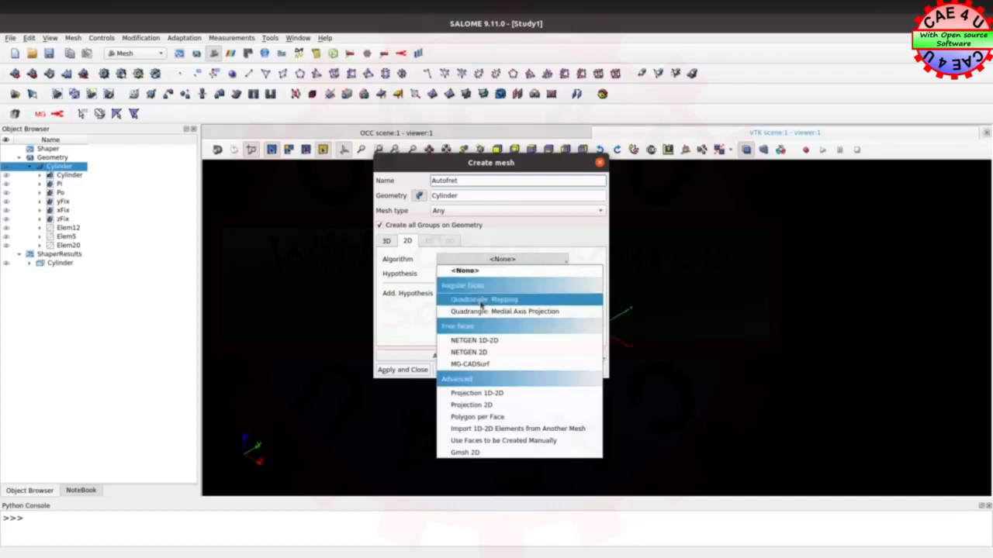
click(481, 300)
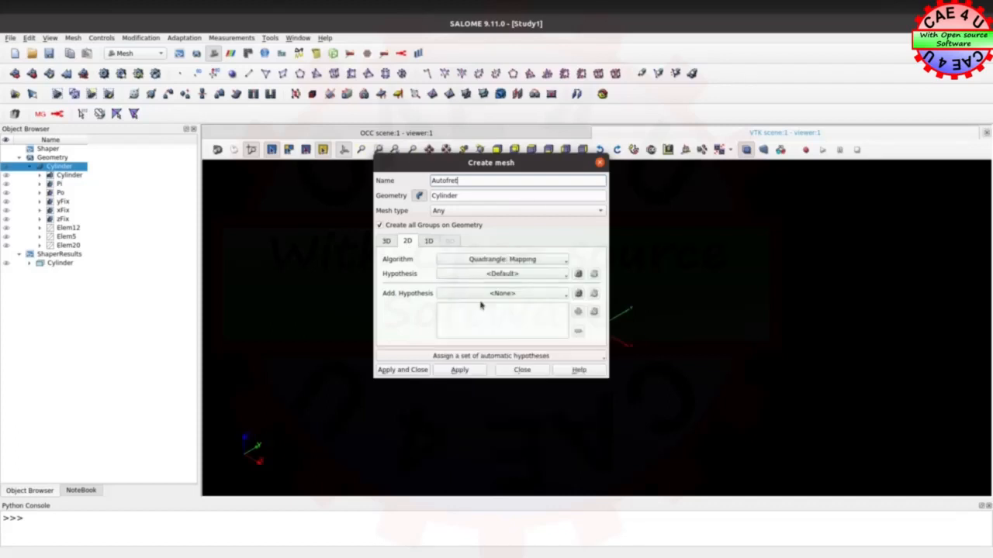
click(584, 275)
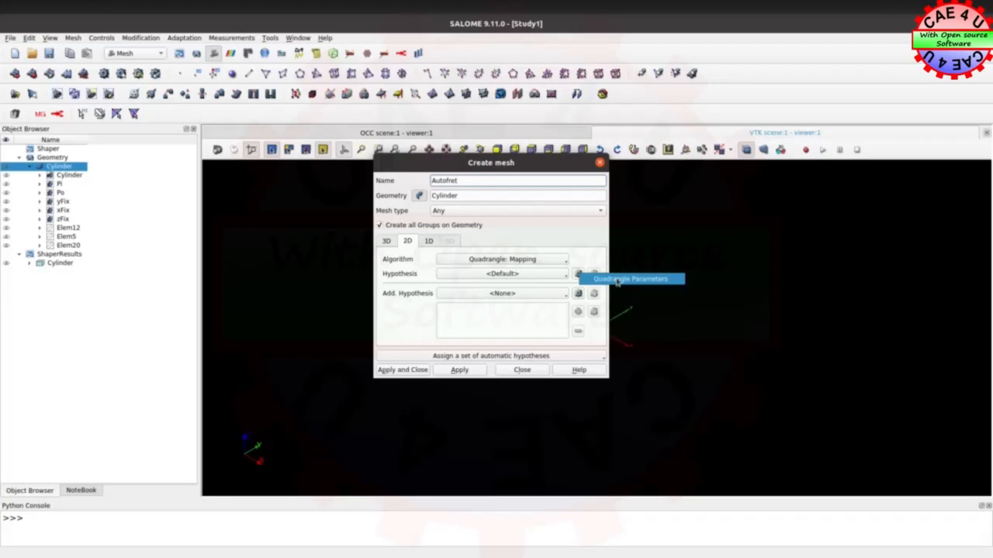
click(616, 281)
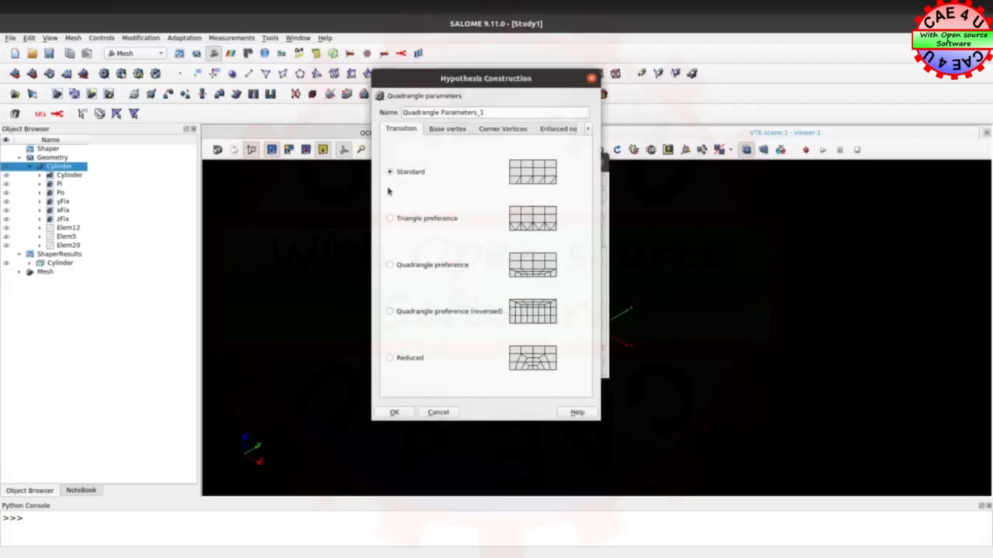
click(390, 412)
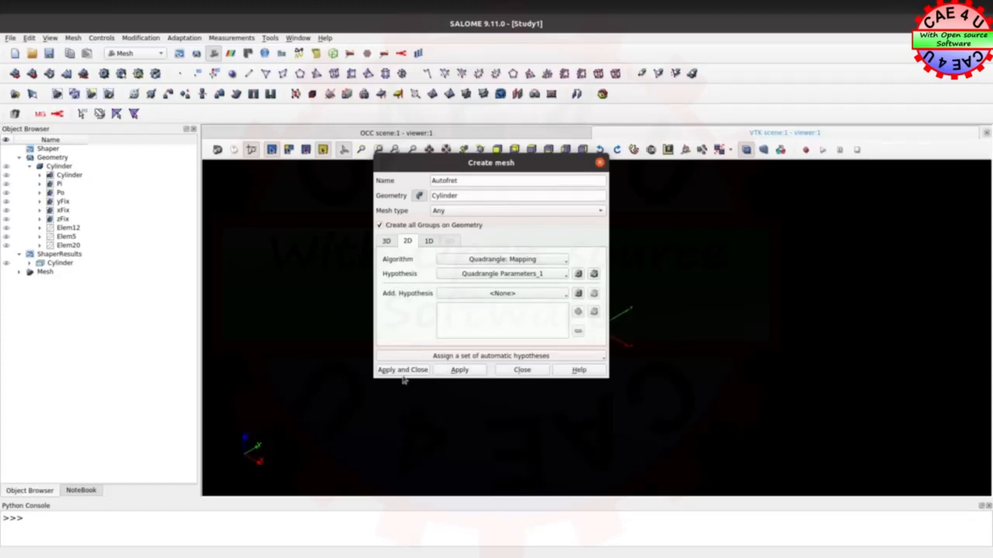
click(400, 370)
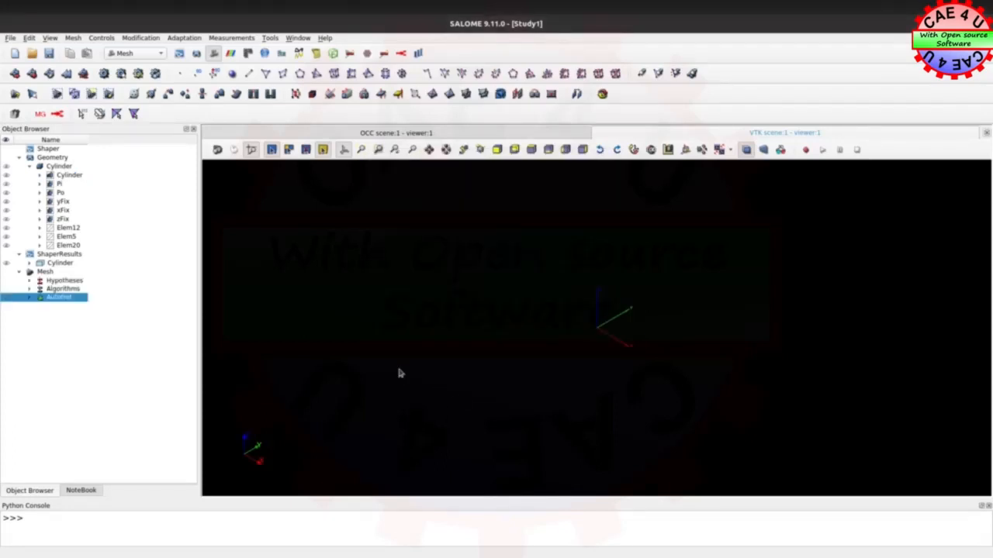
Set up a sub-mesh of Autofret on the Elem12 edge group using the Wire Discretisation 1D algorithm
click(29, 298)
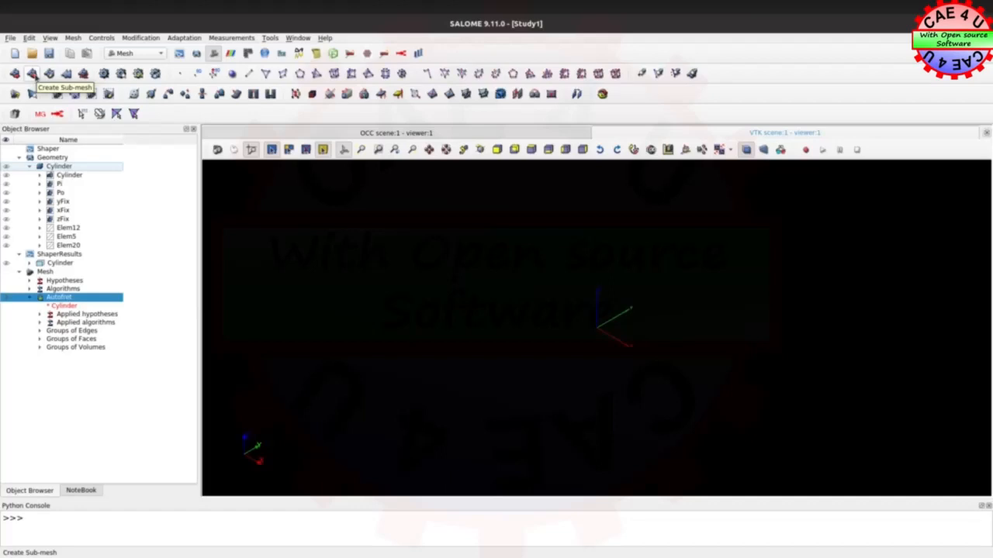
right_click(61, 299)
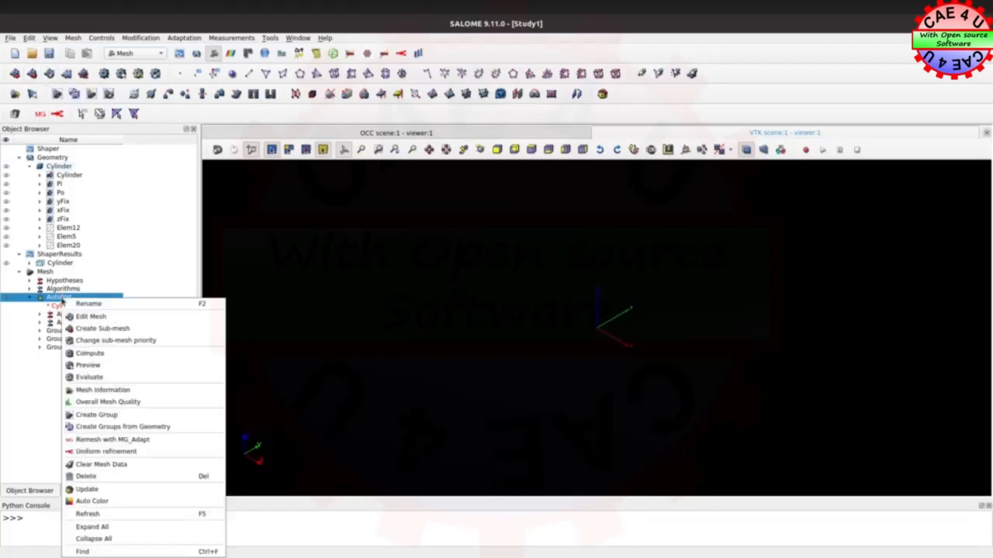
click(98, 329)
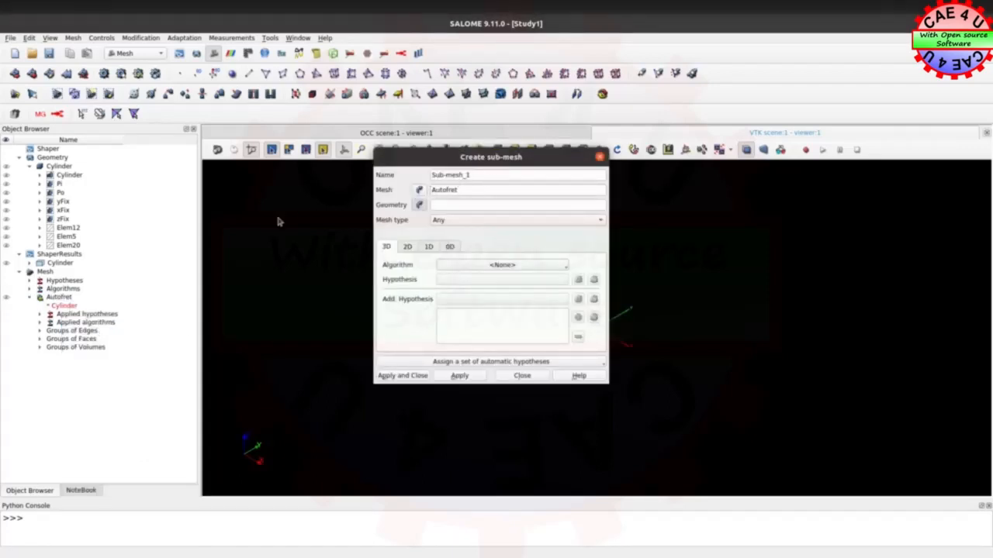
drag(429, 160, 336, 231)
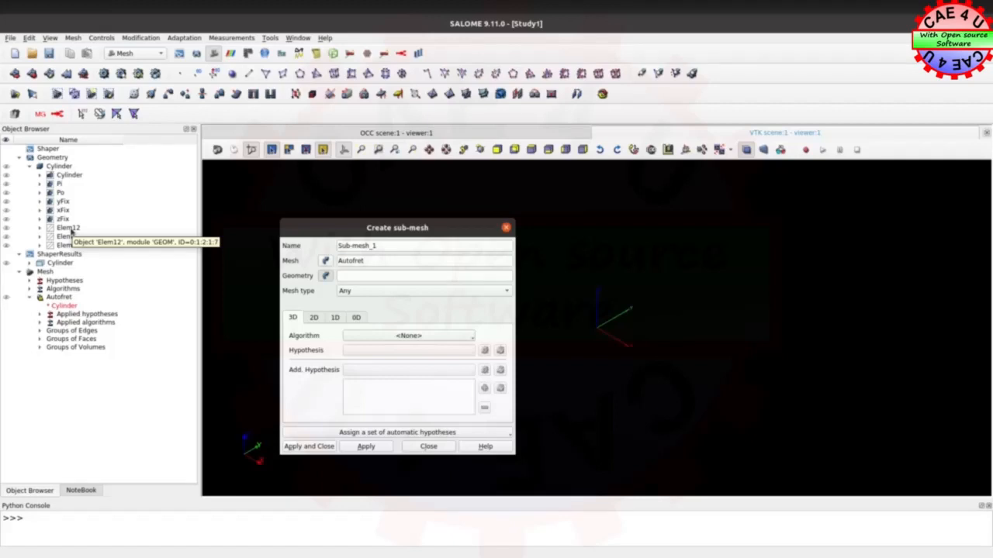
click(68, 228)
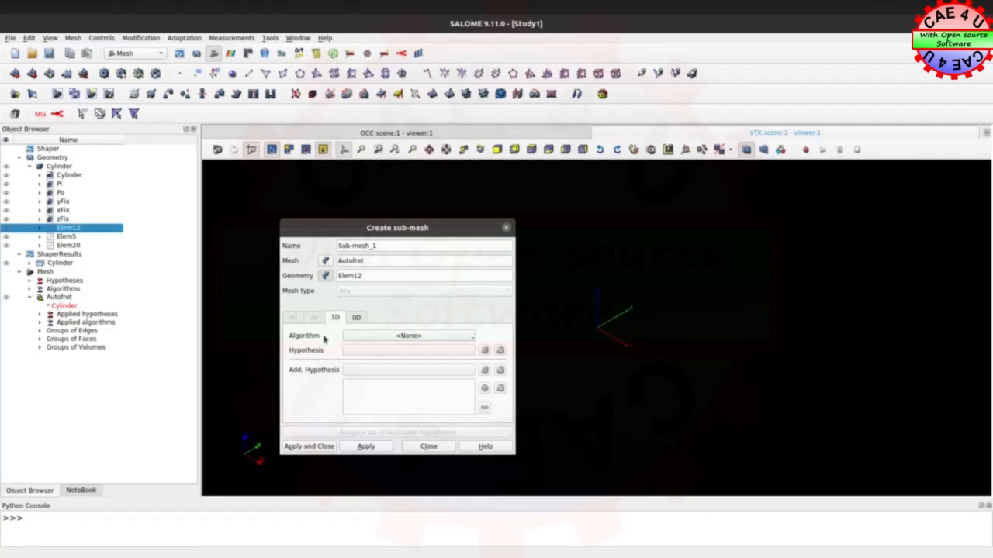
click(417, 336)
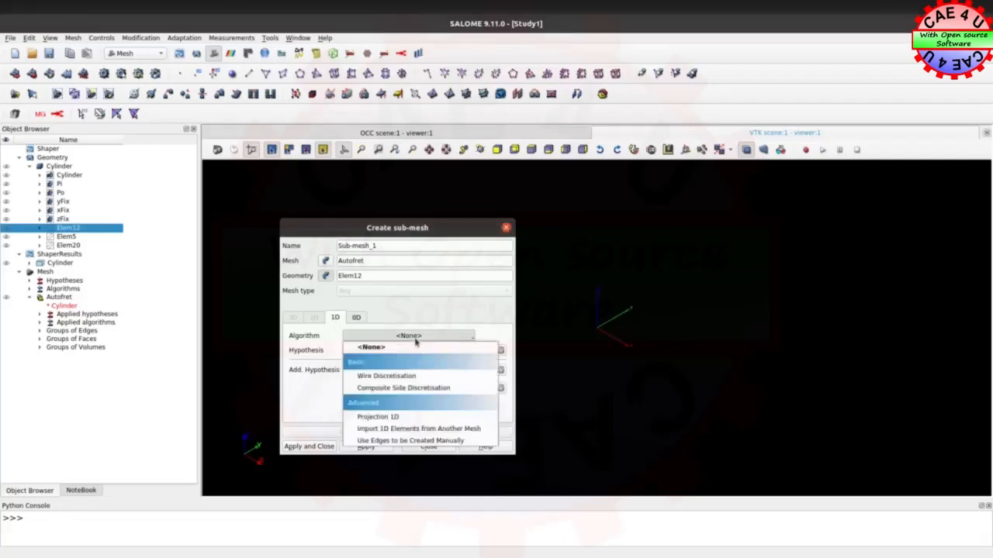
click(409, 376)
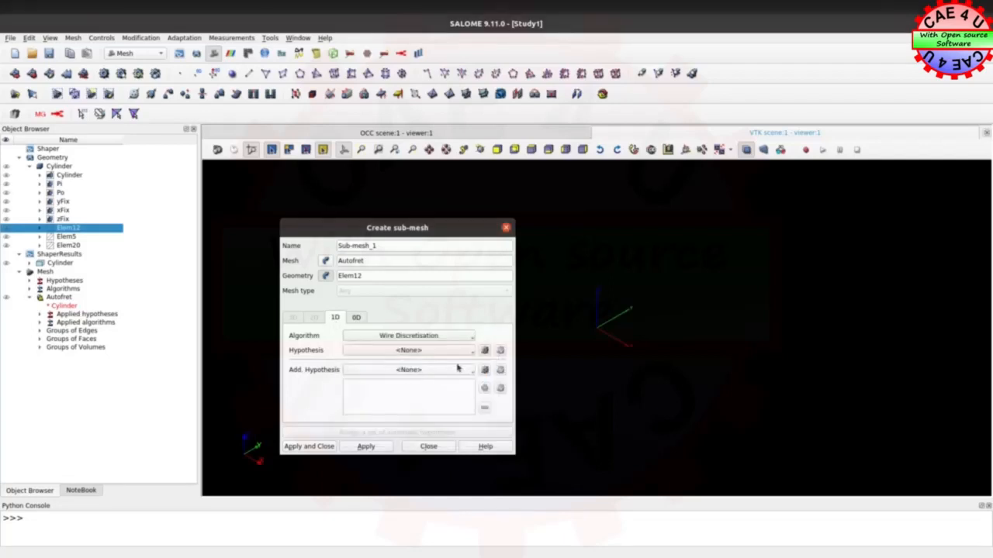
Give the sub-mesh a Number of Segments hypothesis named Elem12 with 12 equidistant segments, and apply the sub-mesh
click(484, 352)
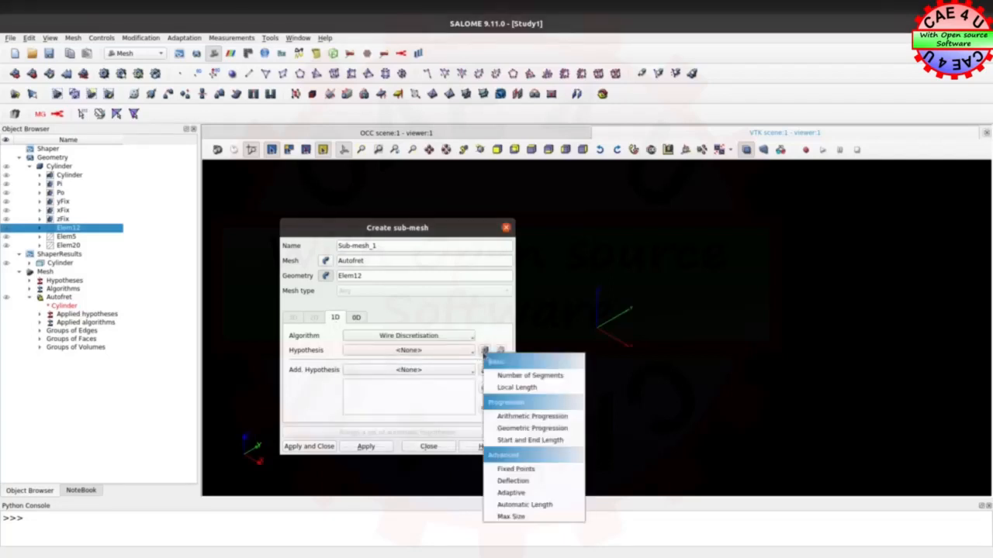
click(526, 376)
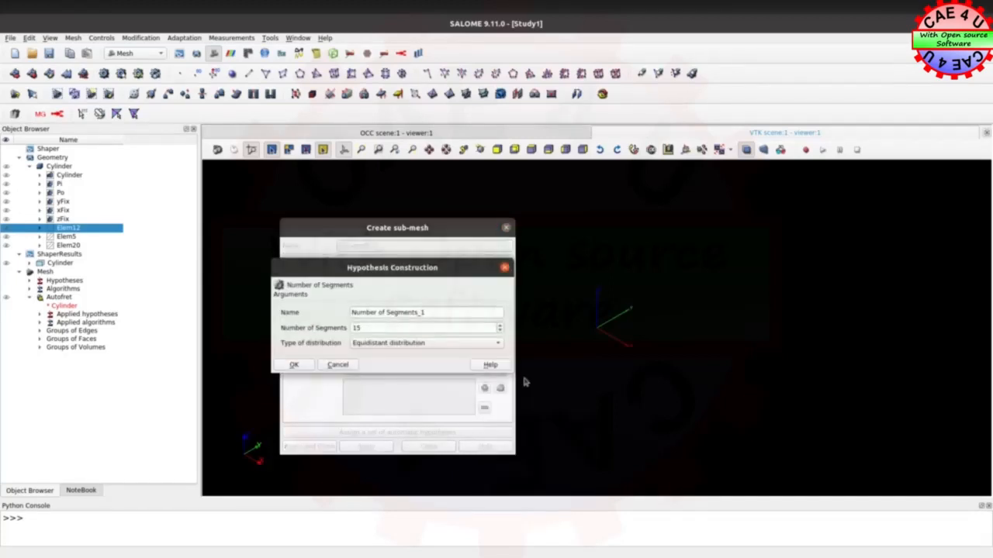
click(368, 328)
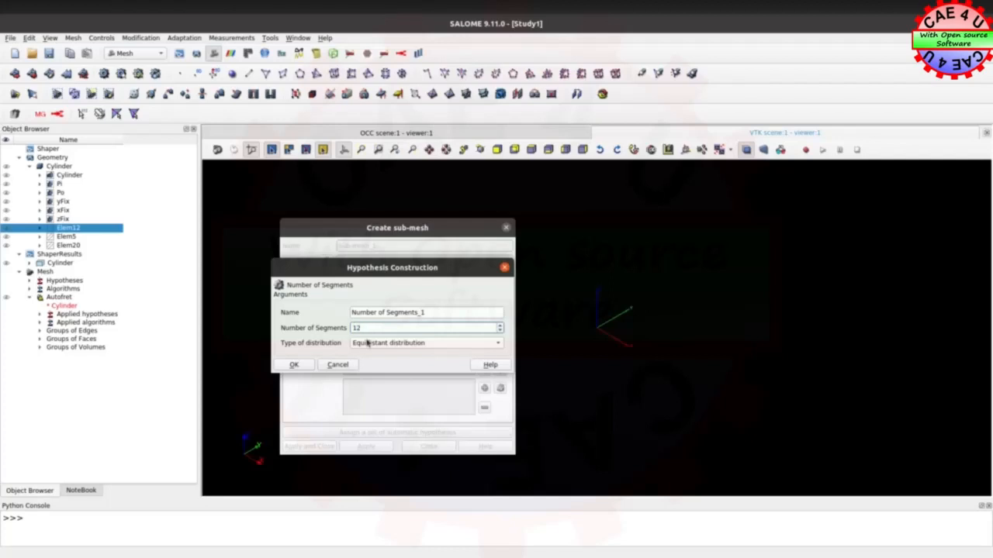
drag(440, 313, 324, 314)
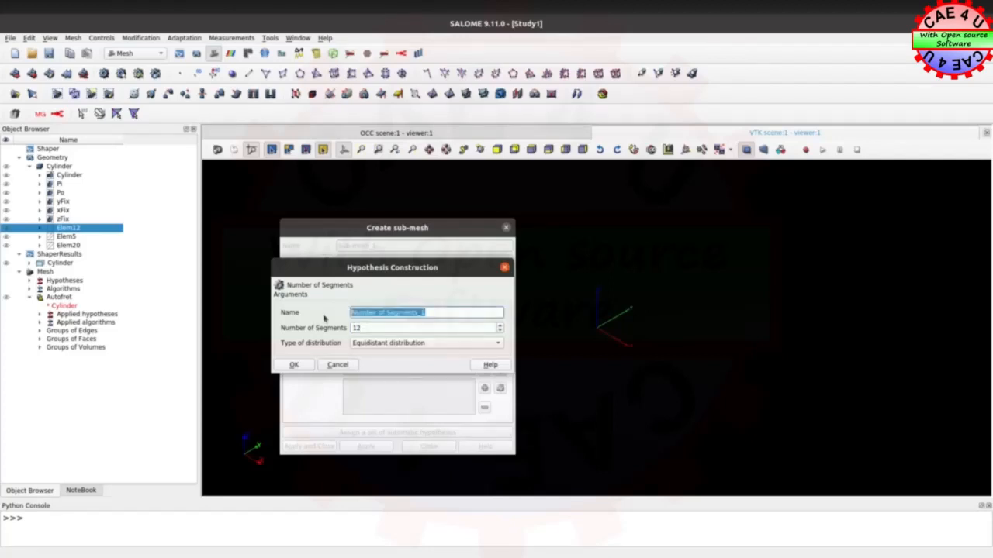
text(Elem12)
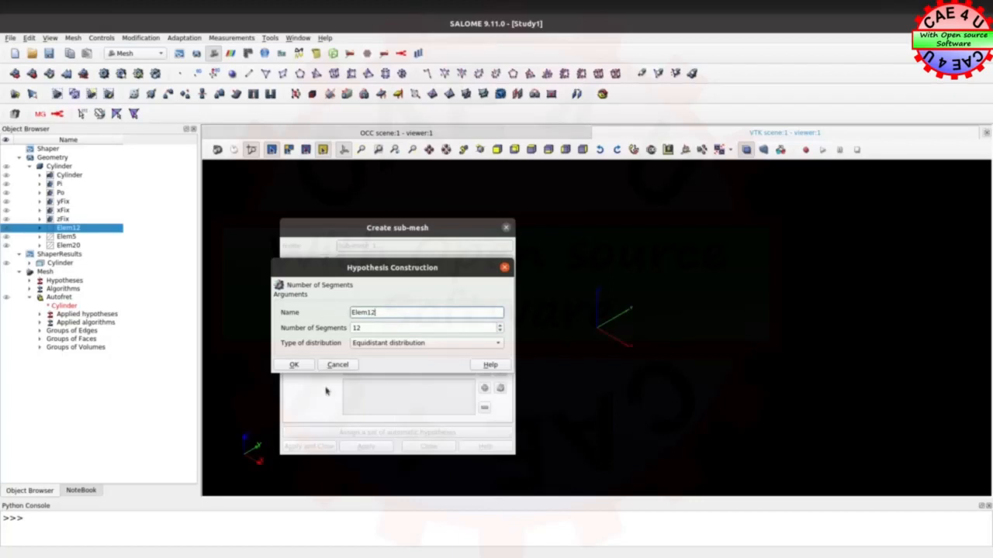
click(295, 364)
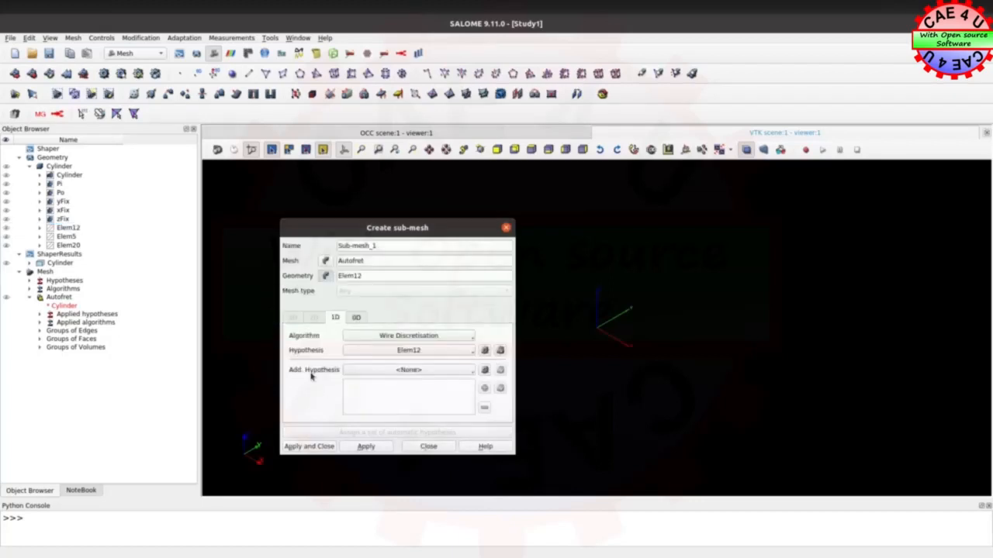
click(366, 448)
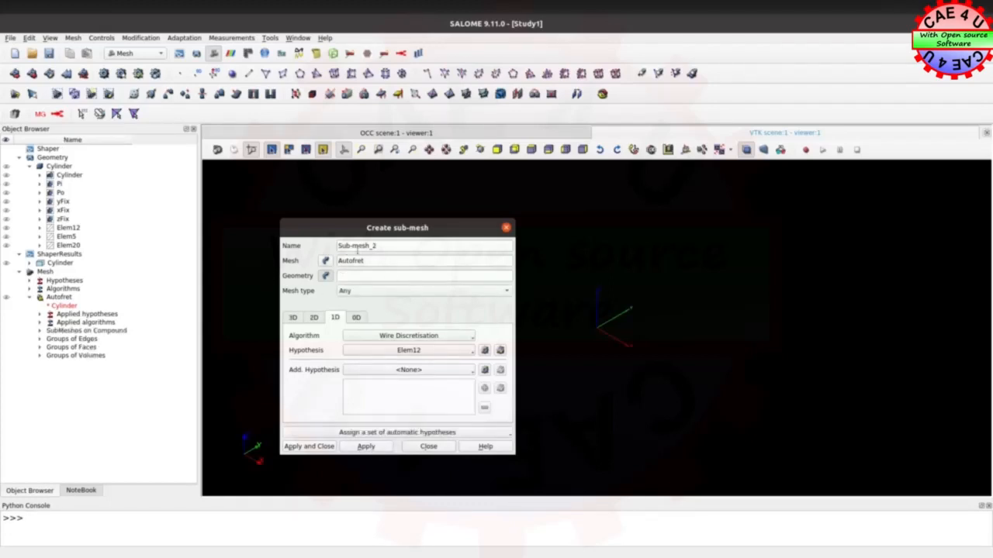
Create a second sub-mesh on the Elem5 edge group with a Number of Segments hypothesis named Elem5 set to 5 segments
click(66, 236)
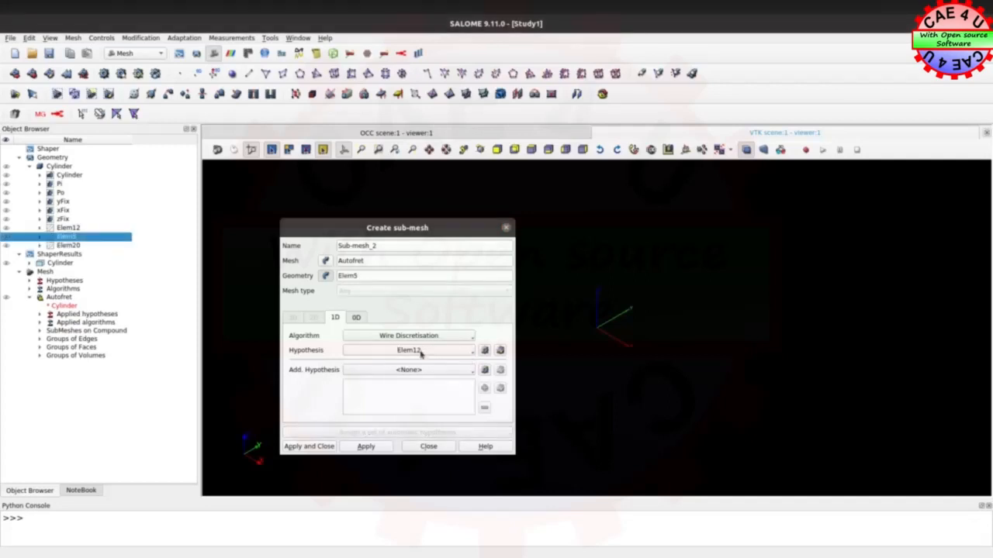
click(484, 350)
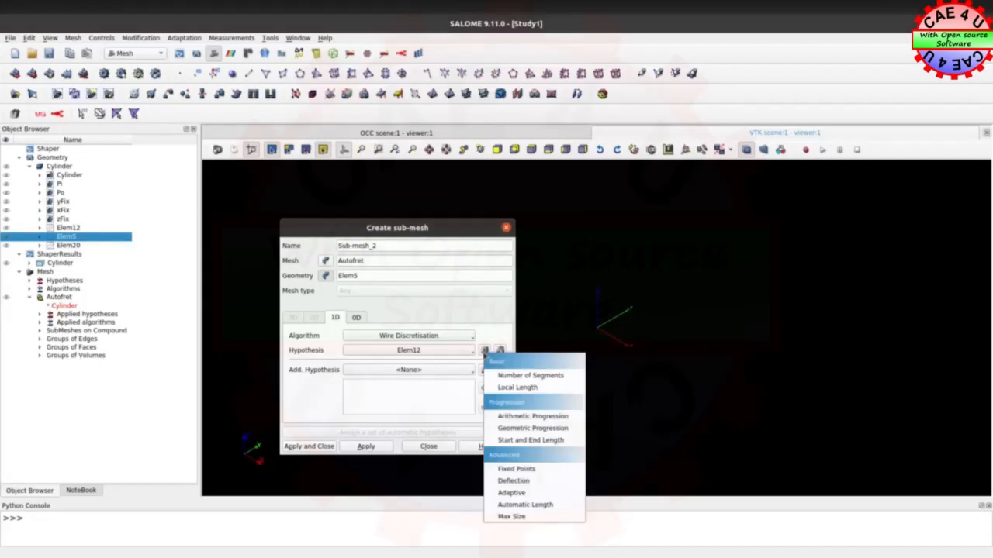
click(528, 379)
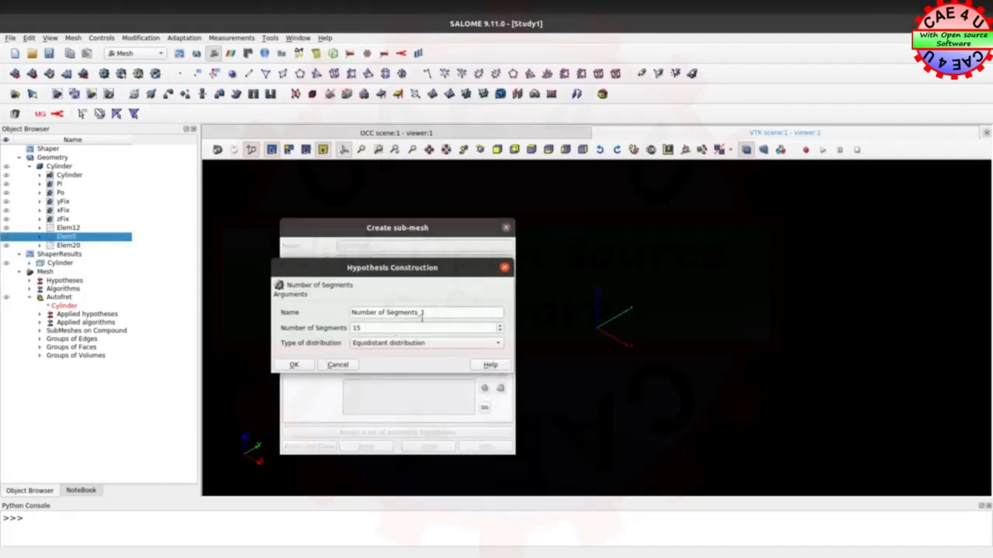
drag(426, 313, 331, 307)
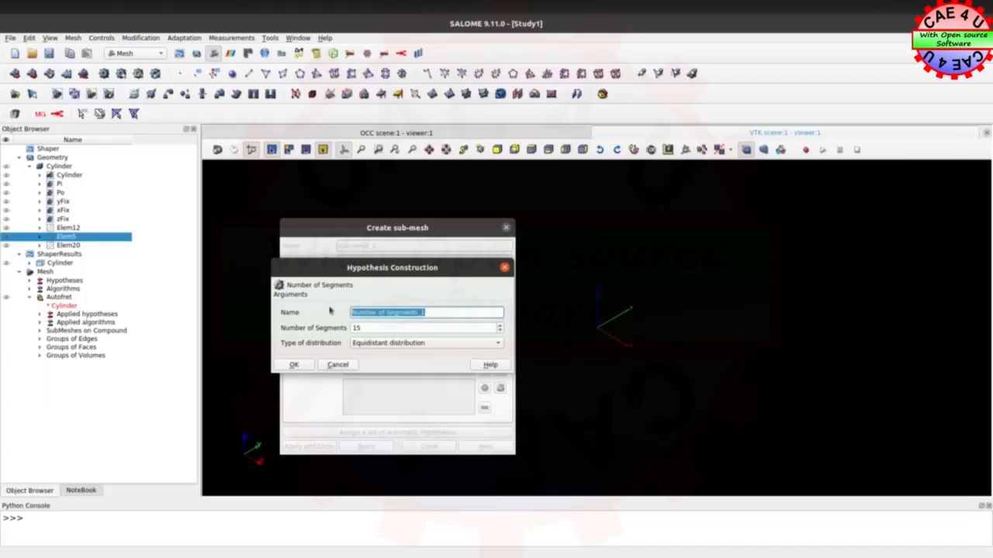
text(Elem5)
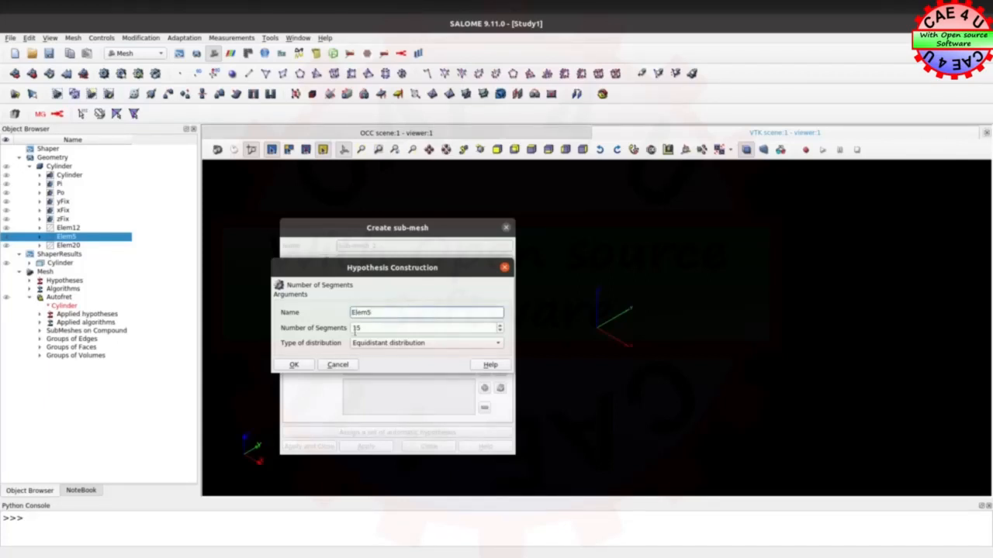
drag(362, 329, 349, 329)
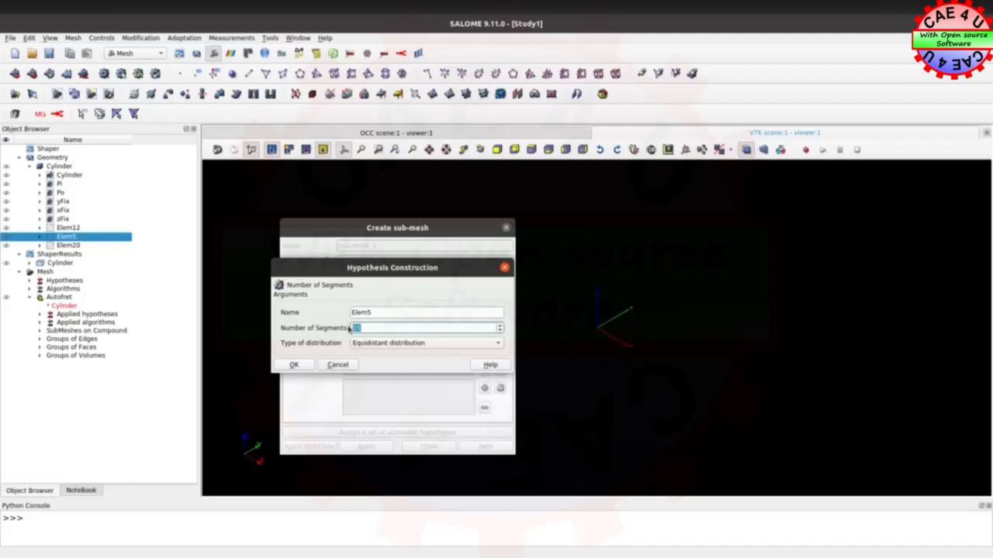
text(5)
click(294, 365)
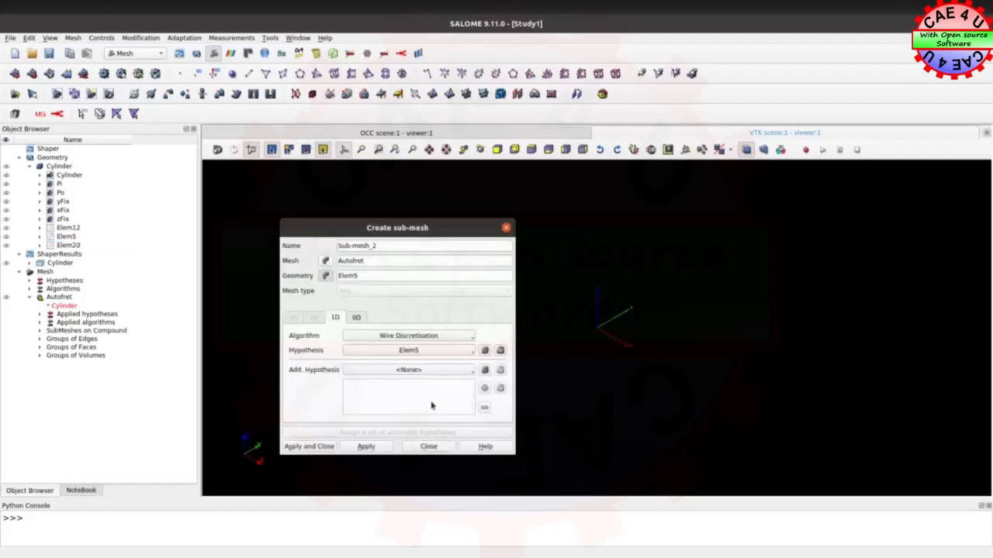
click(383, 450)
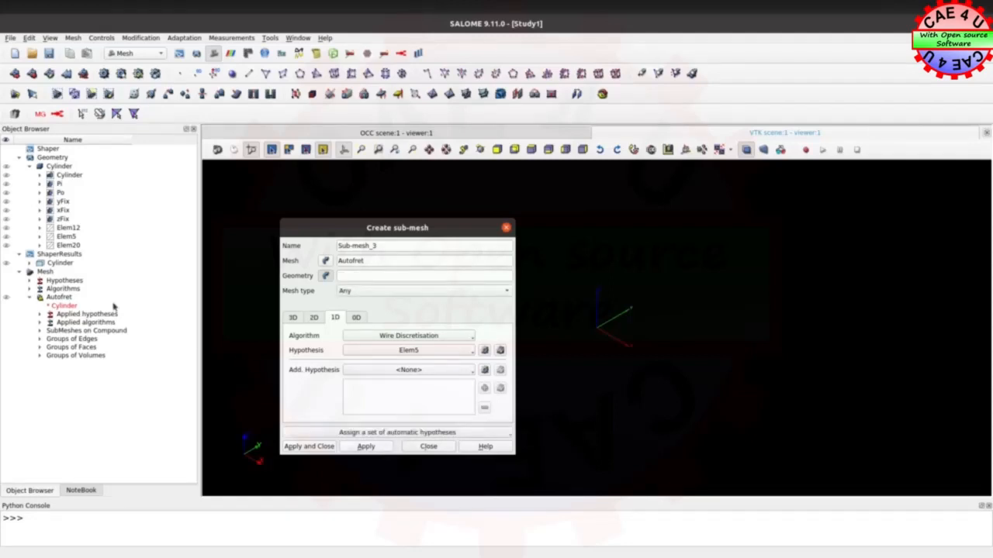
Set up the third sub-mesh on the Elem20 edge group with Wire Discretisation and a new Number of Segments hypothesis named Elem20
click(70, 245)
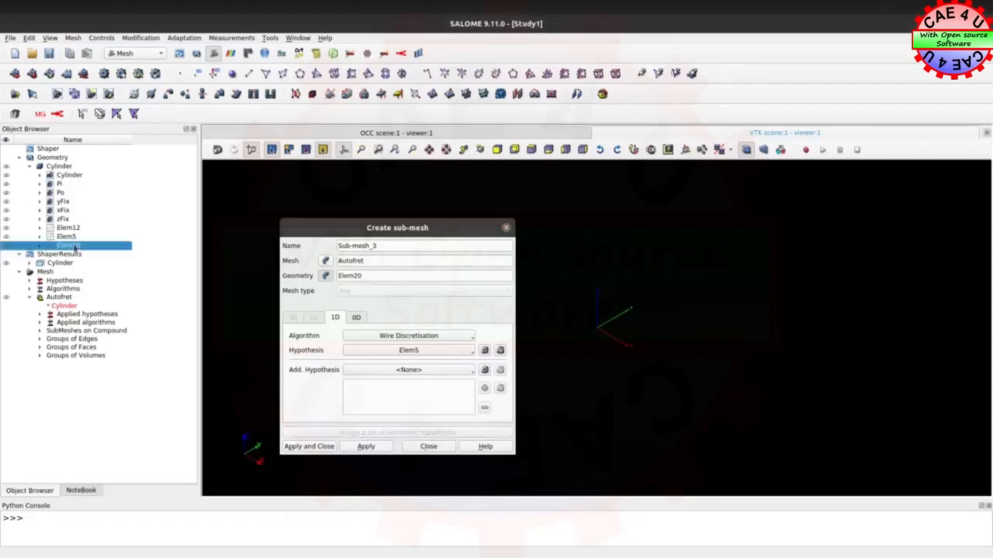
click(429, 338)
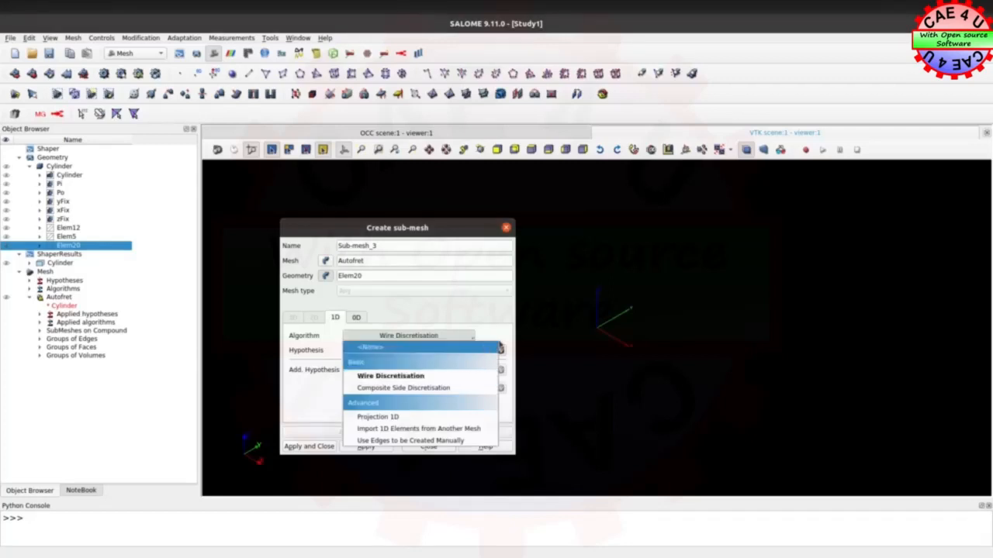
click(472, 312)
click(484, 352)
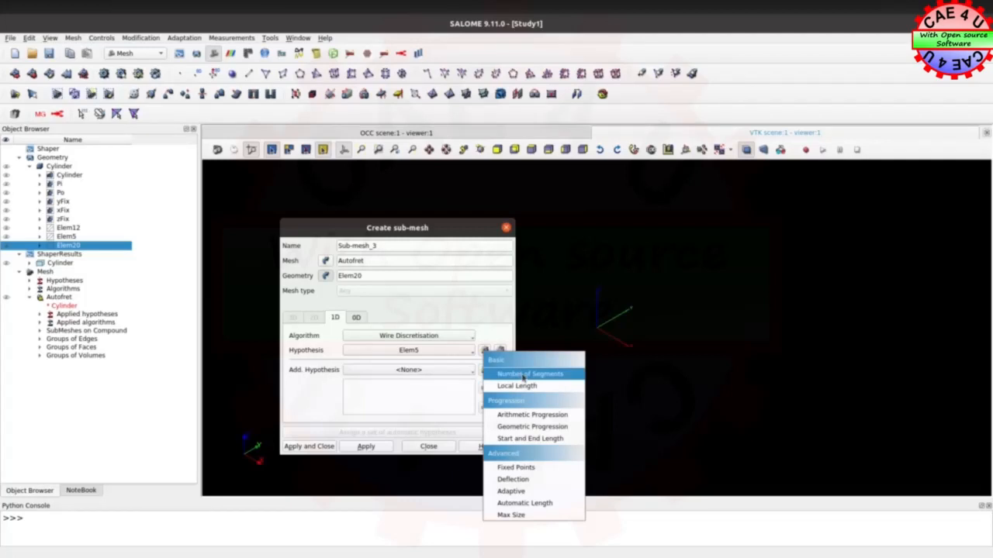
click(523, 378)
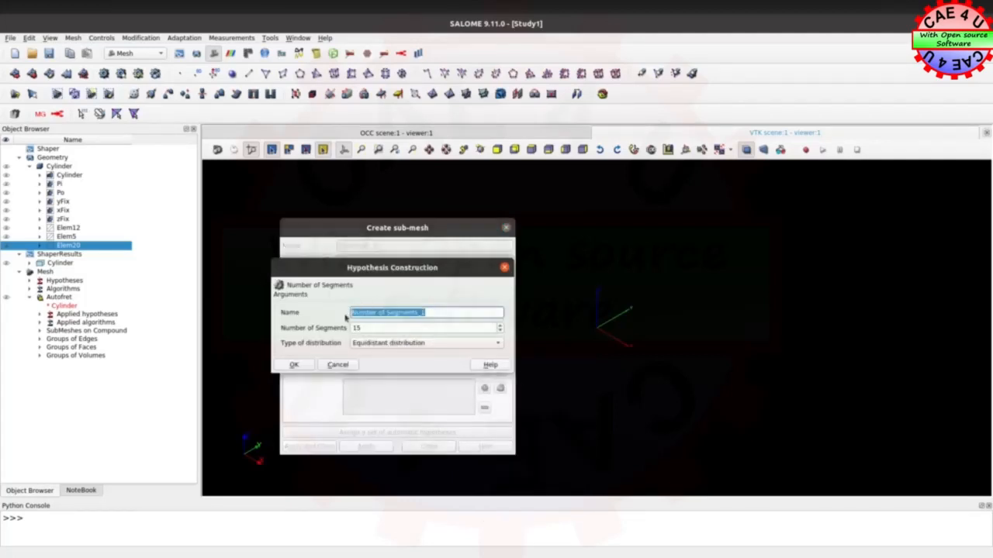
text(Elem)
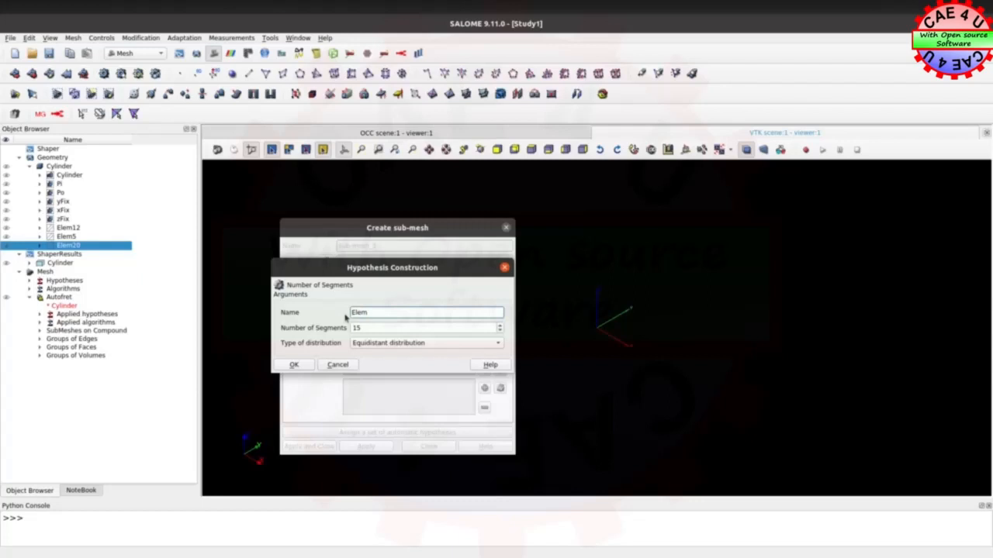
text(20)
click(292, 364)
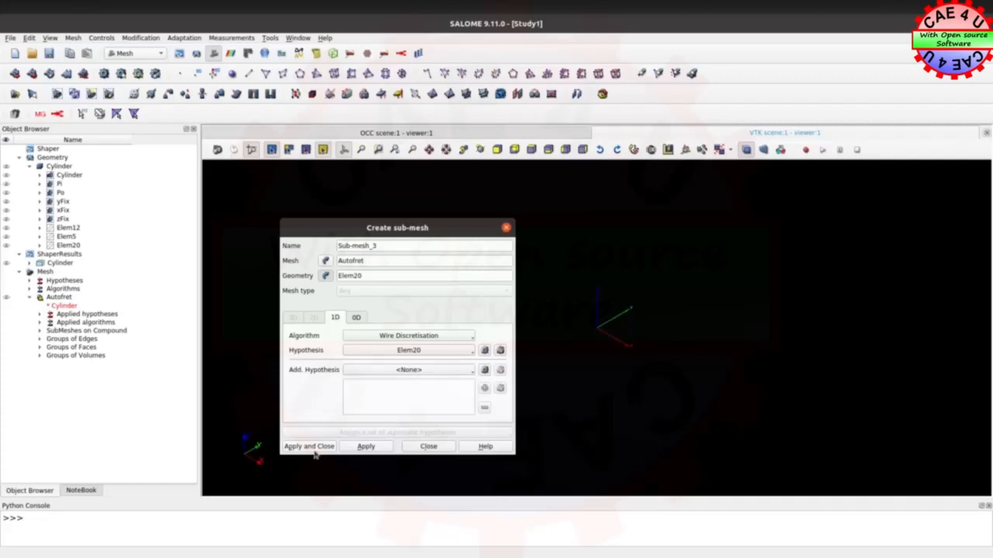
Set the Elem20 hypothesis to 20 equidistant segments and create the sub-mesh
click(501, 351)
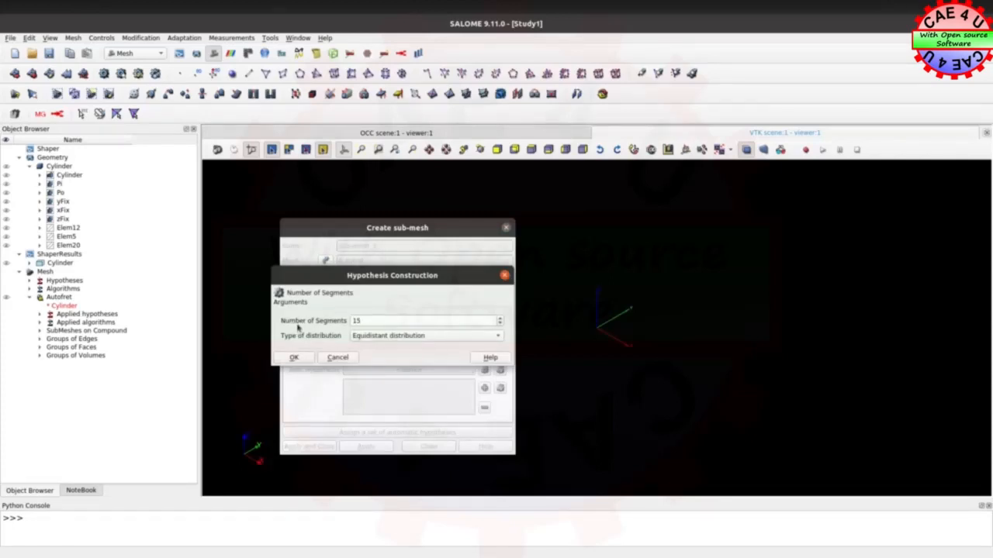
drag(368, 321, 329, 322)
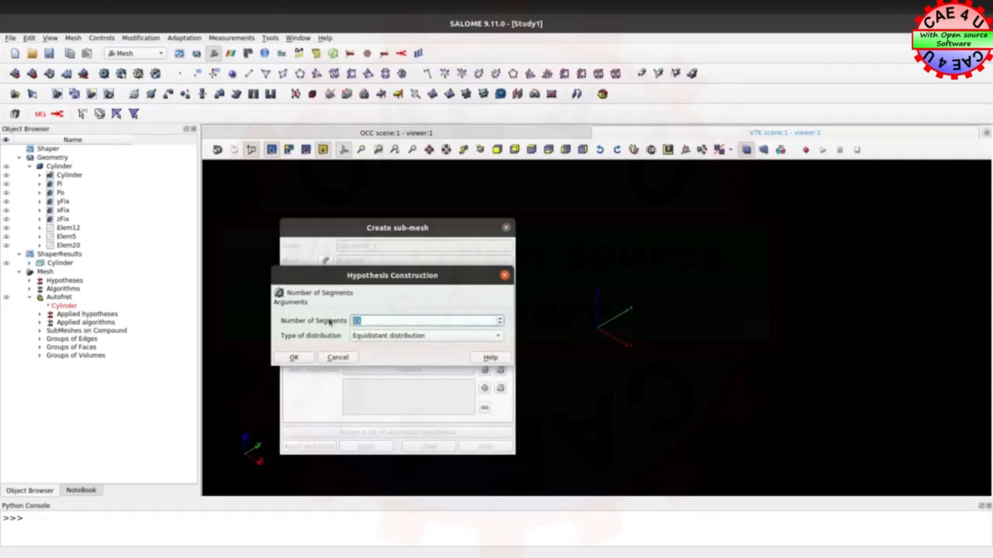
text(20)
click(293, 358)
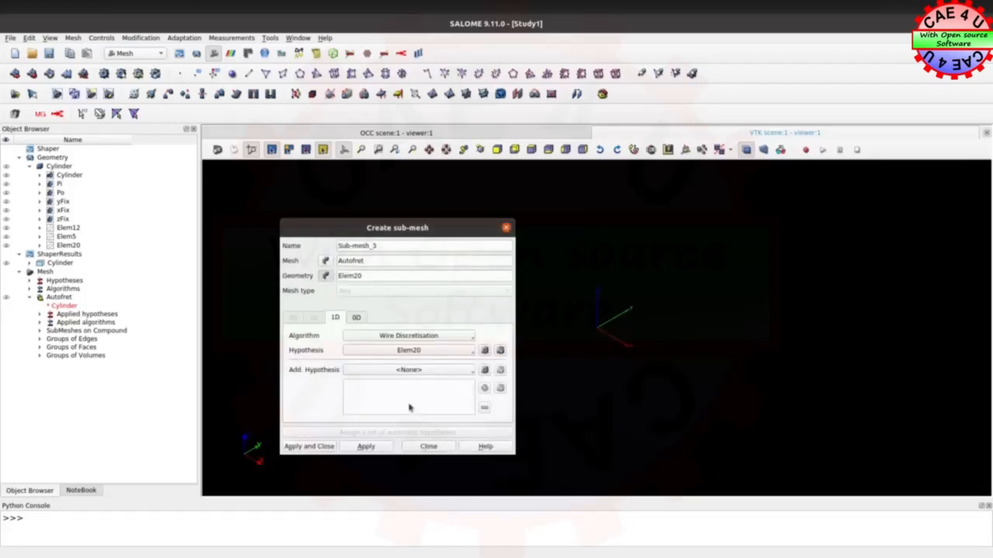
click(314, 447)
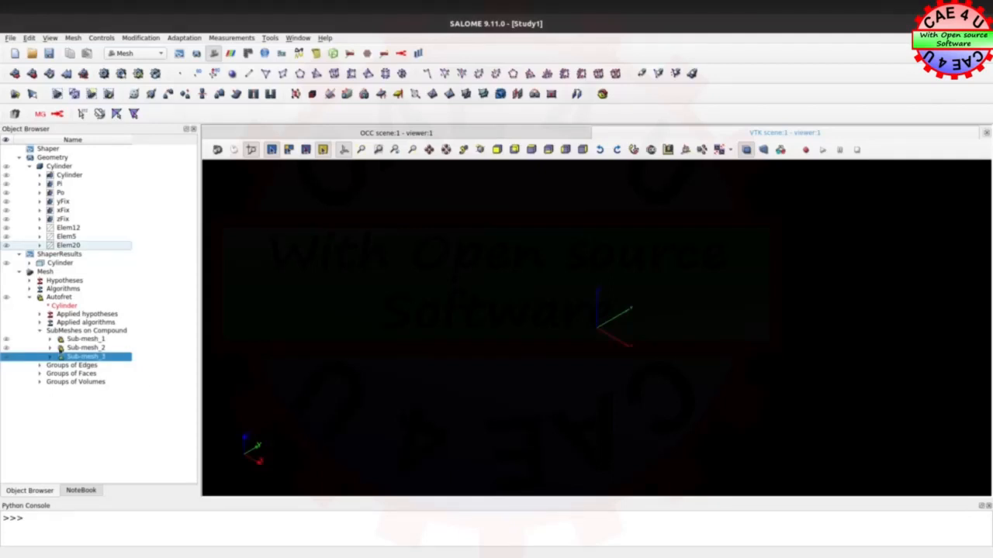
Preview the 2D mesh of Autofret and examine the element layout on the quarter ring
right_click(65, 298)
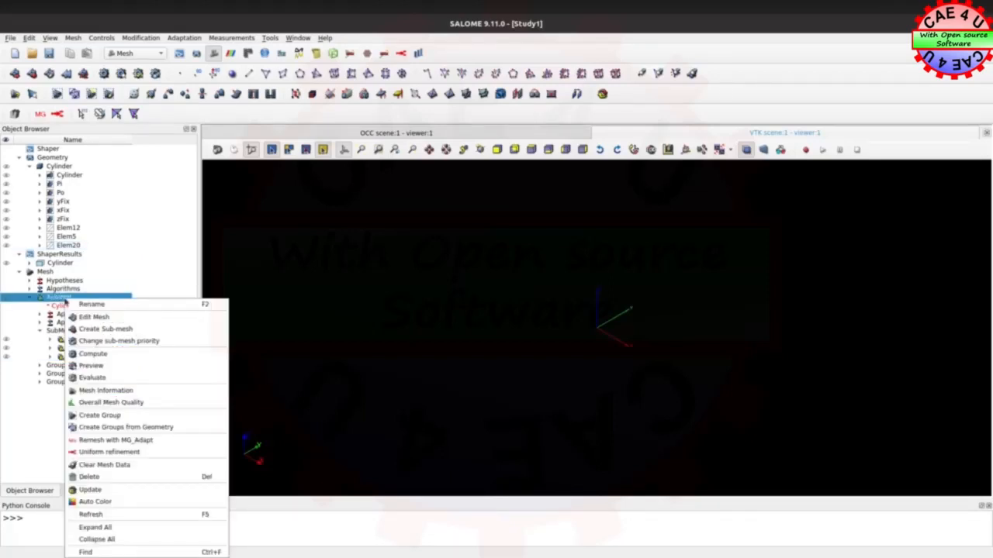
click(113, 368)
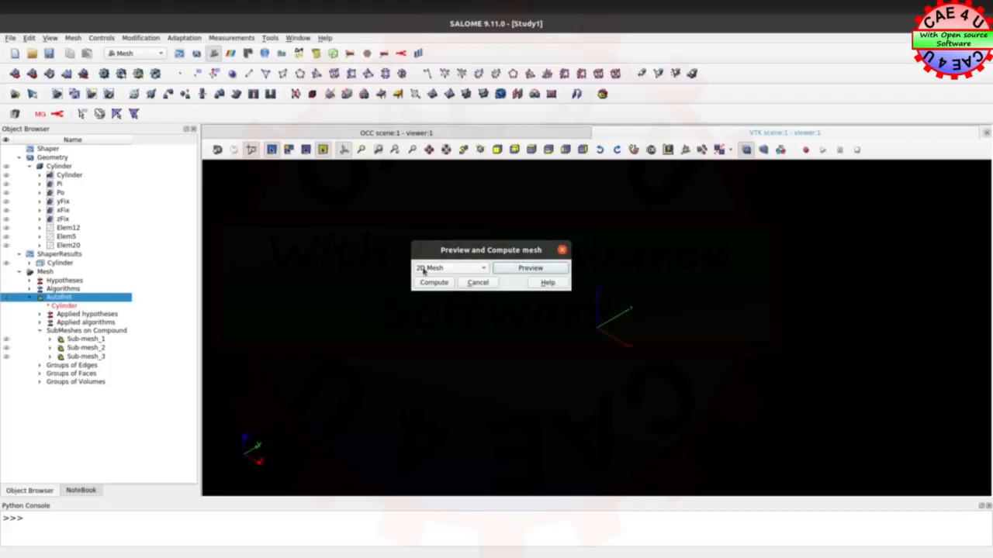
drag(467, 253, 265, 252)
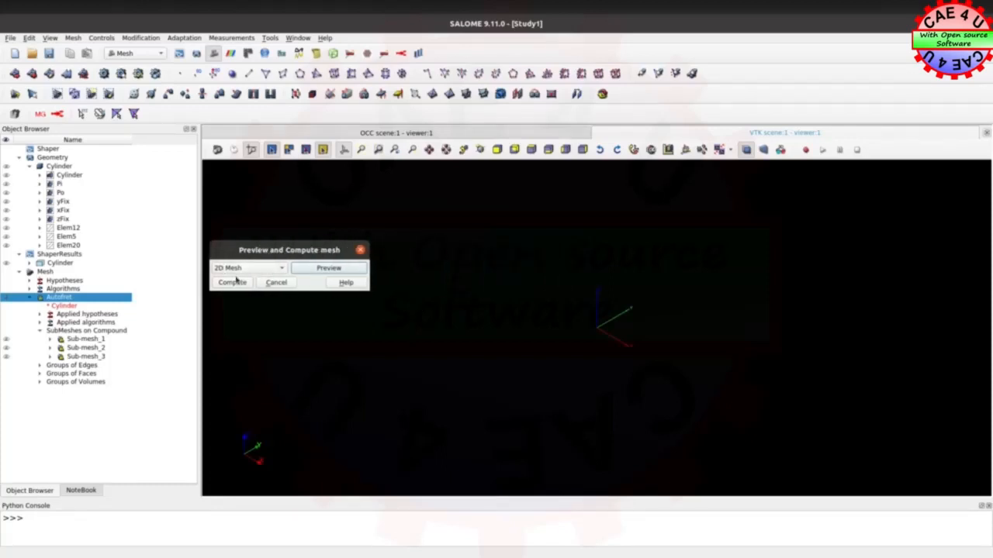
click(339, 268)
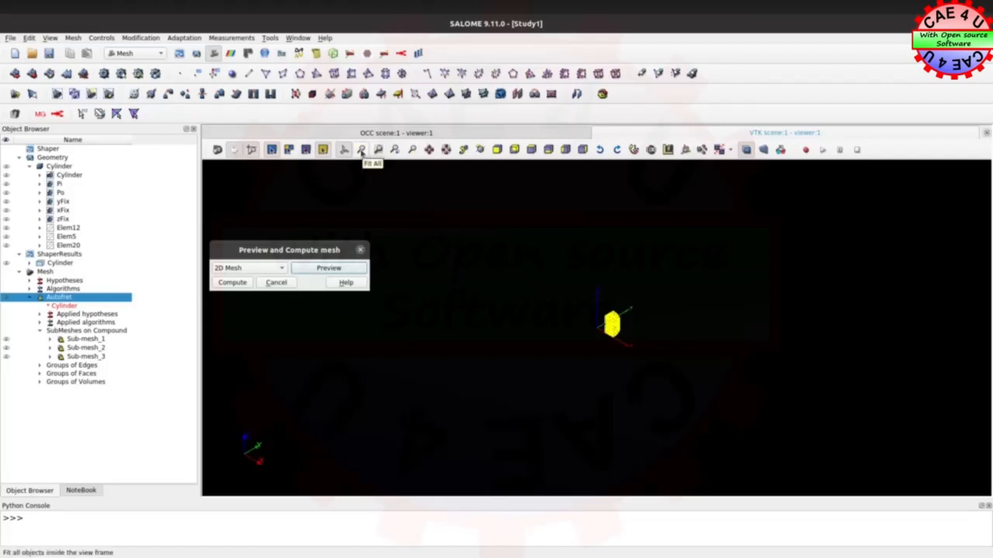
click(362, 152)
drag(698, 325, 648, 314)
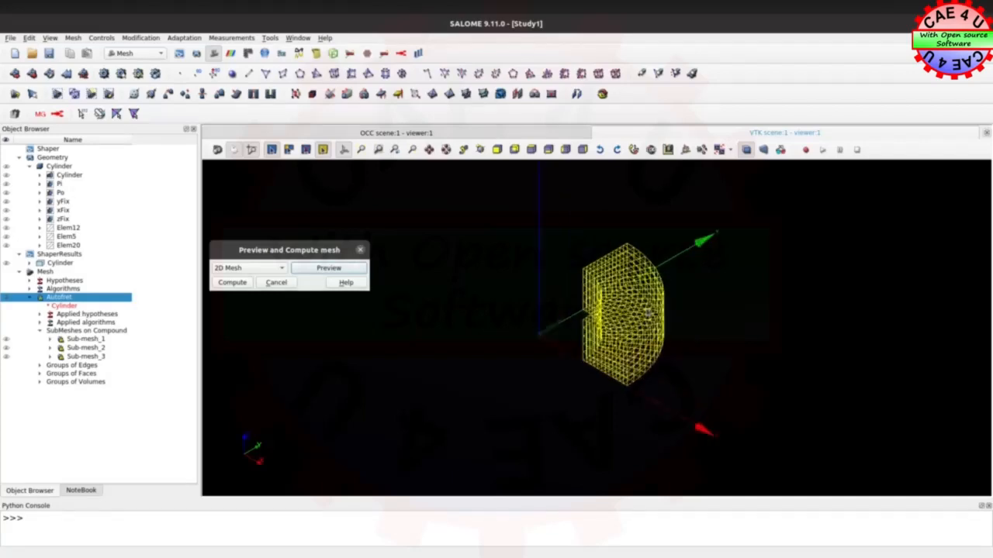
scroll(649, 313, up, 3)
drag(749, 346, 792, 383)
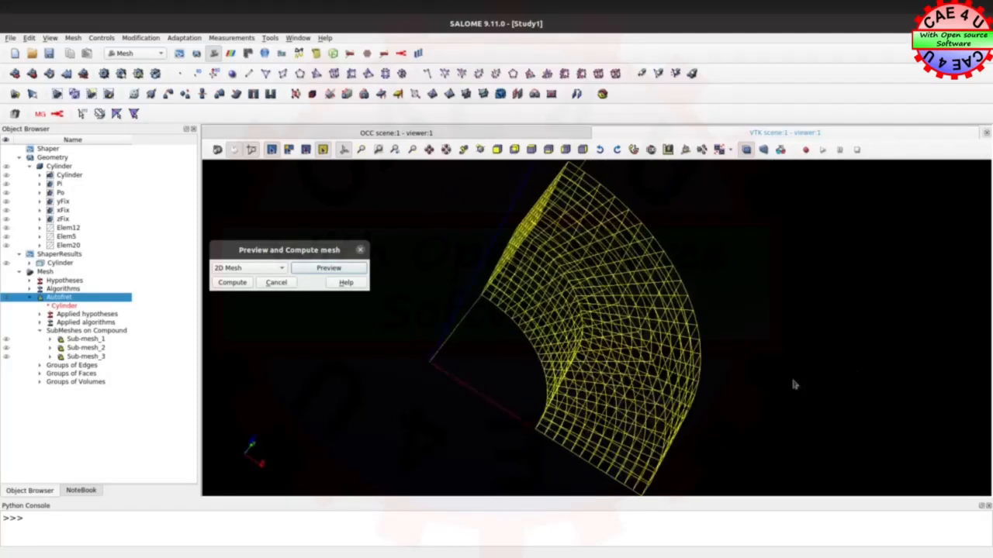
mouse_move(446, 420)
mouse_down()
mouse_move(678, 369)
mouse_move(526, 425)
mouse_move(438, 430)
mouse_up()
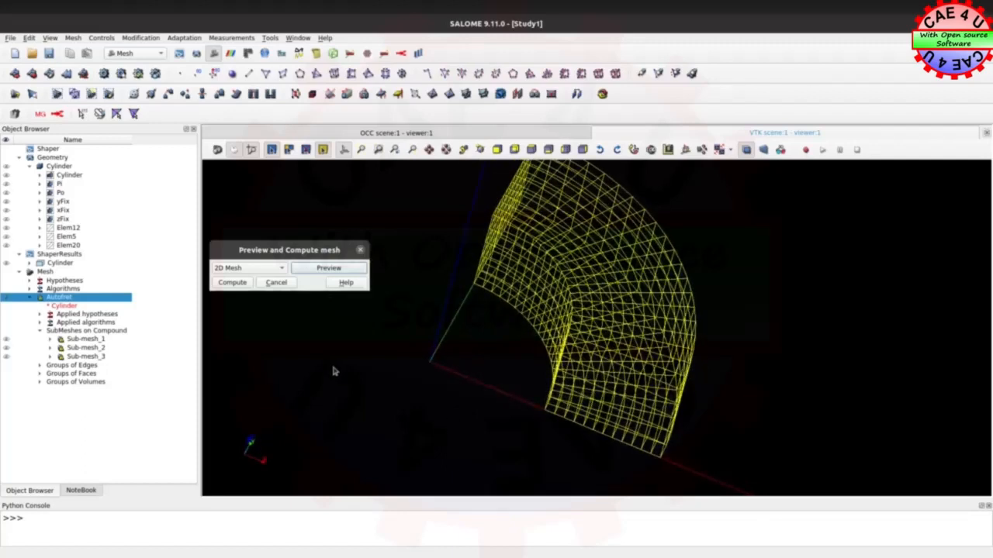
Compute the full Autofret mesh and dismiss the computation summary
click(232, 282)
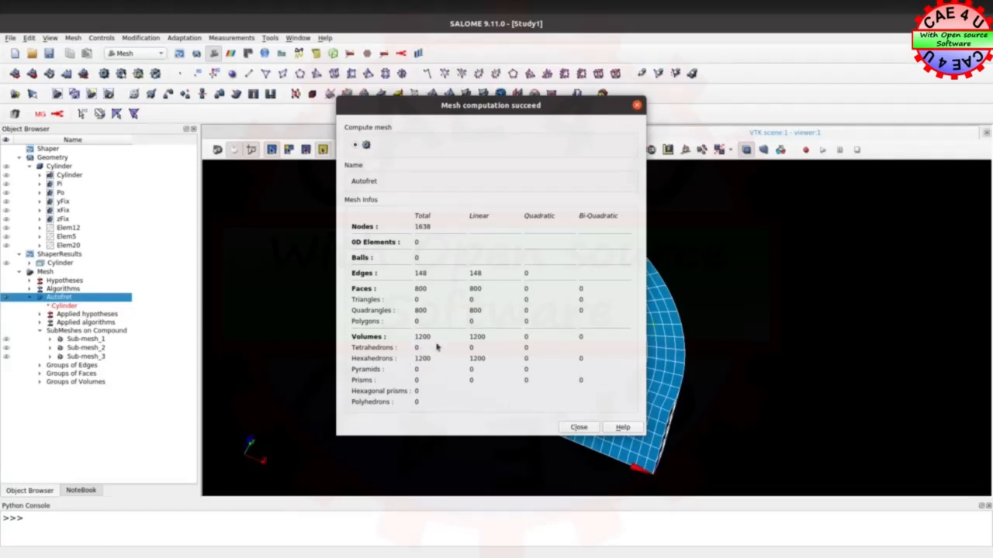
click(578, 428)
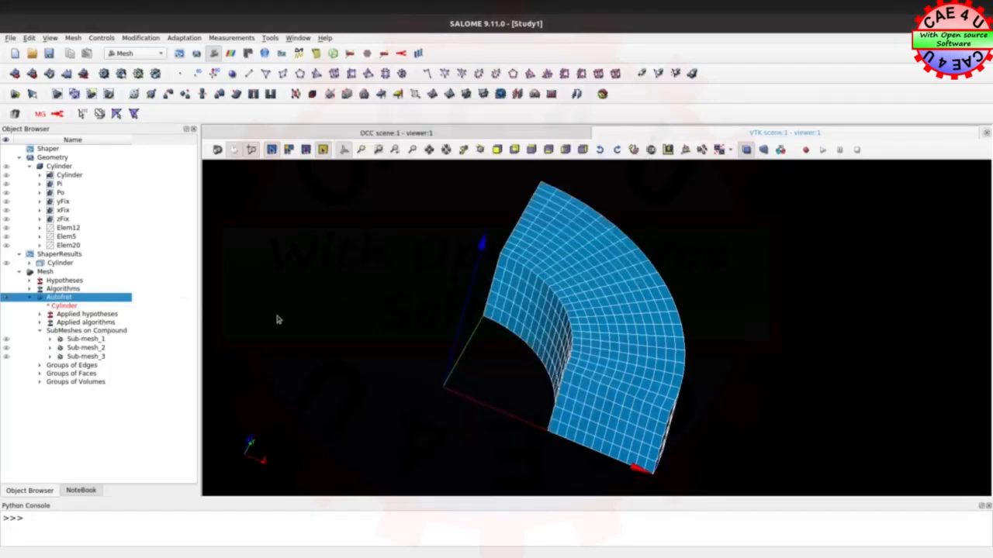
ctrl+right_drag(385, 350, 388, 376)
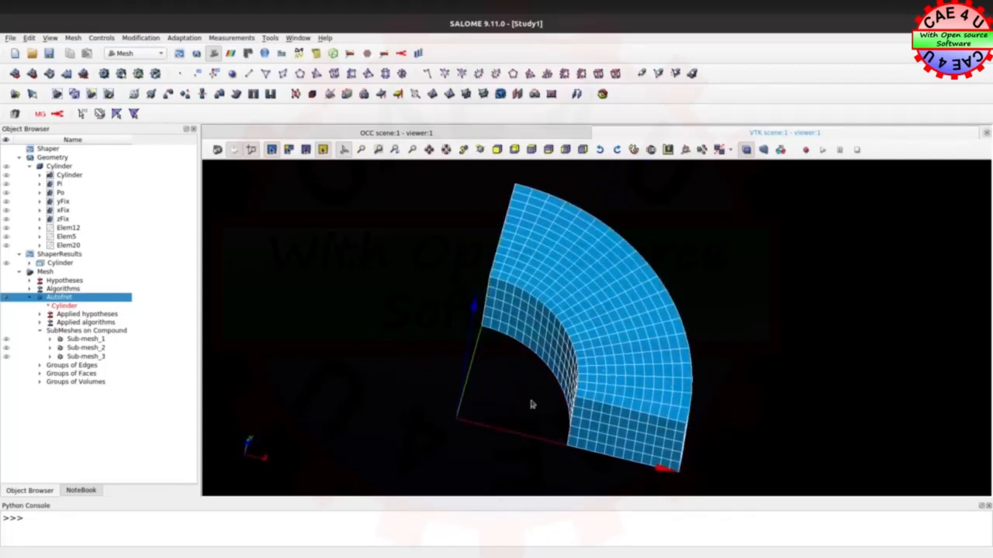
Convert the Autofret mesh to quadratic elements with the medium nodes placed on the geometry
right_click(76, 301)
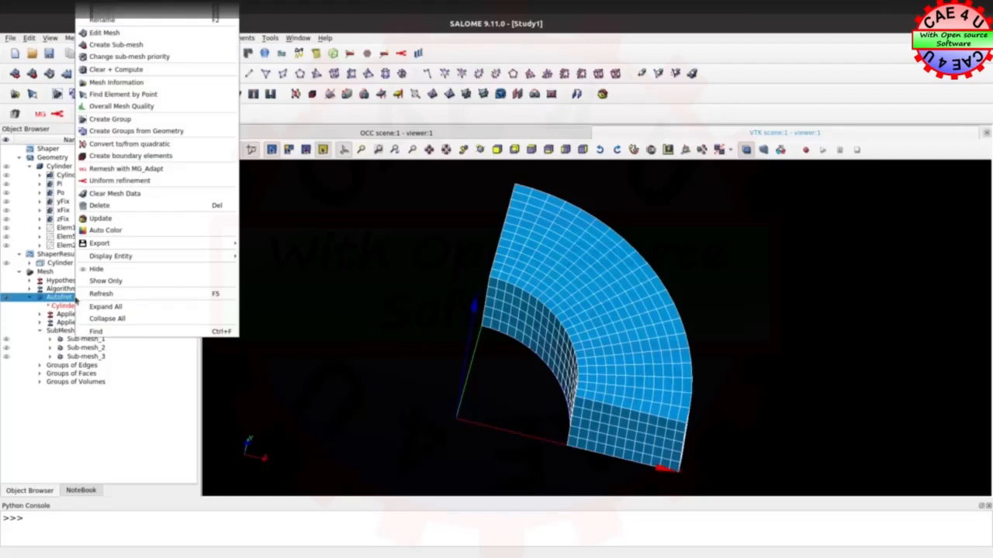
click(145, 145)
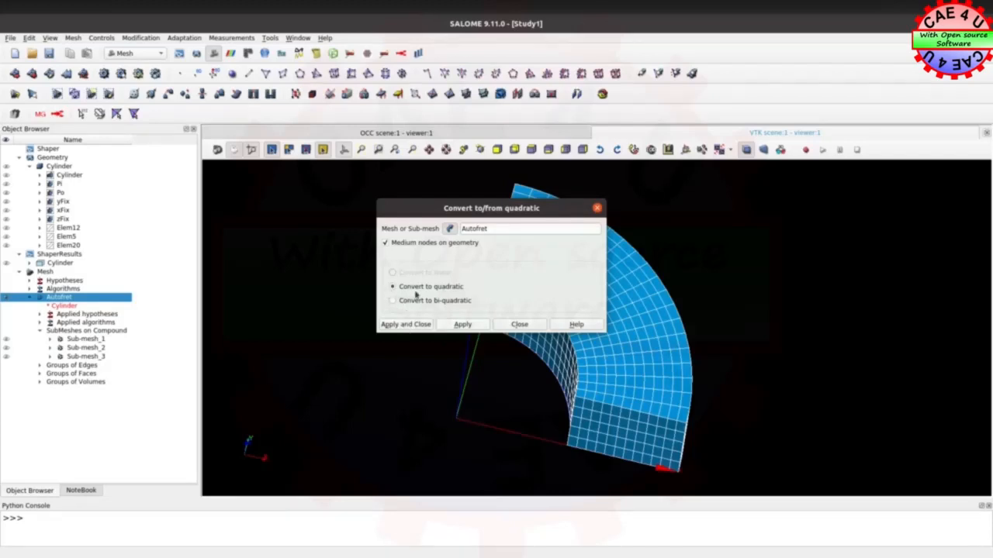
click(399, 325)
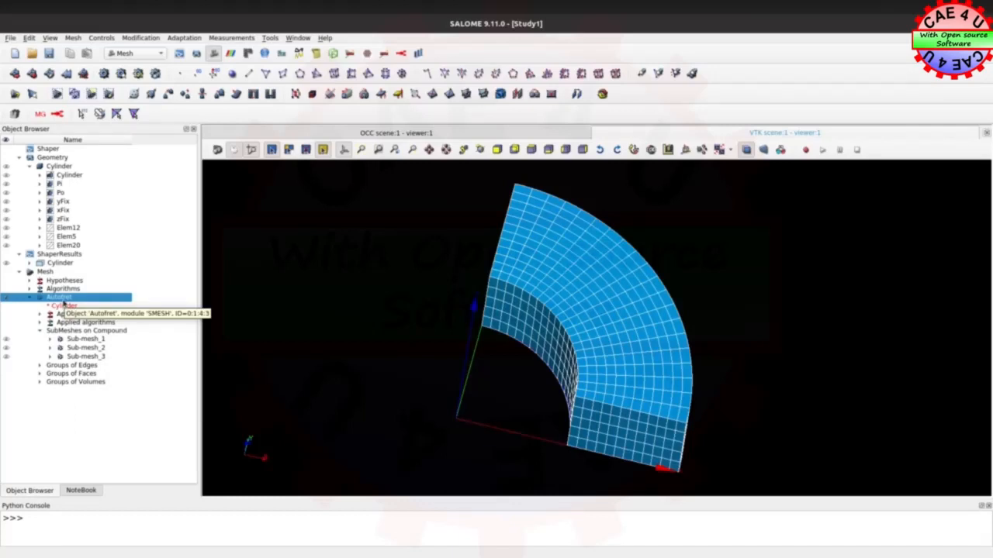
Review the base mesh information of Autofret to check the node count and element order
right_click(63, 305)
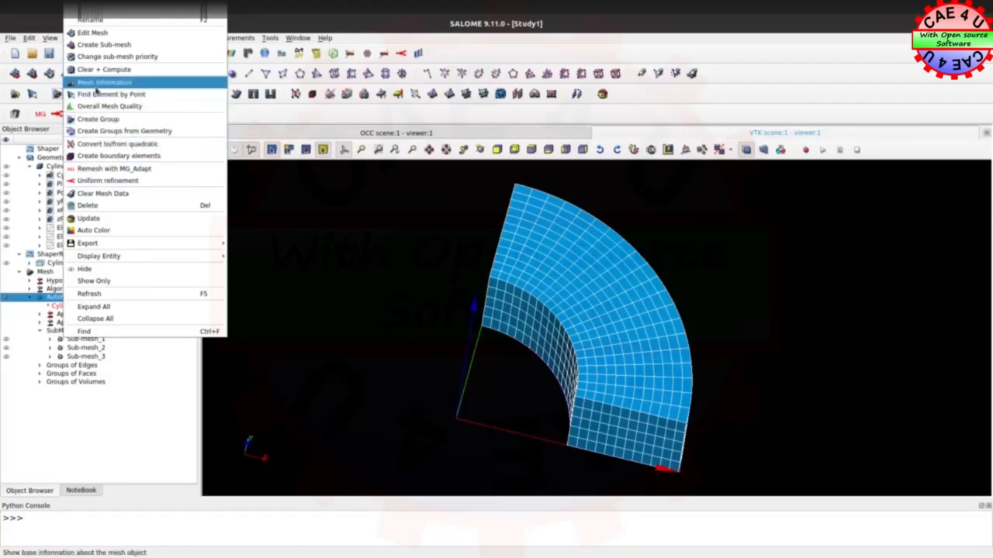
click(99, 83)
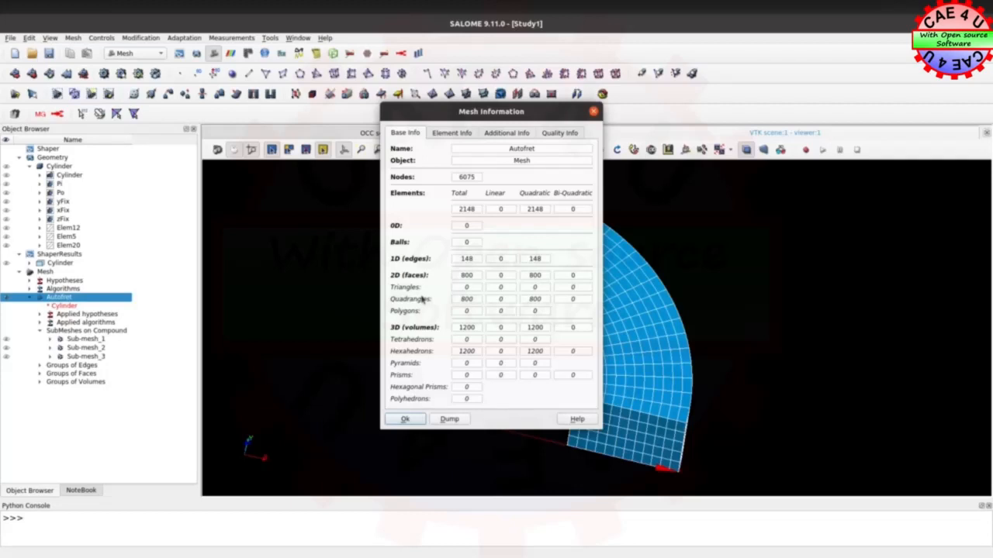
click(405, 419)
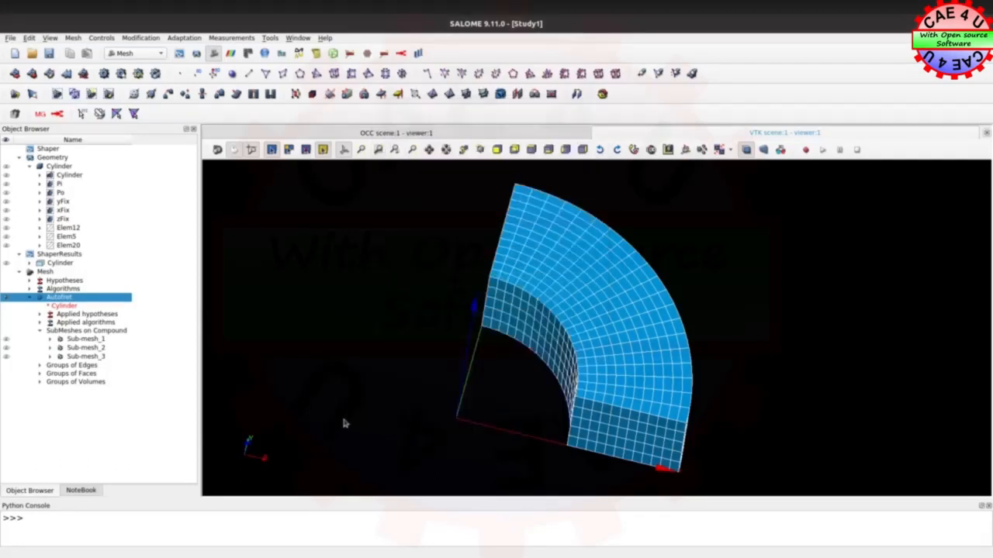
click(319, 390)
ctrl+right_drag(431, 400, 504, 364)
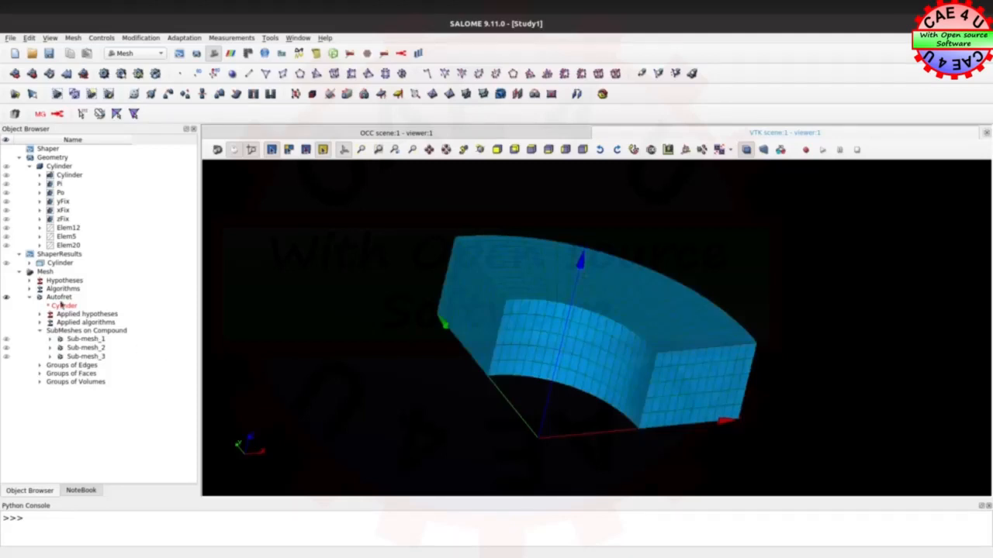
Create node groups on Autofret from the geometry groups Pi, Po, yFix, xFix and zFix
click(59, 298)
right_click(62, 302)
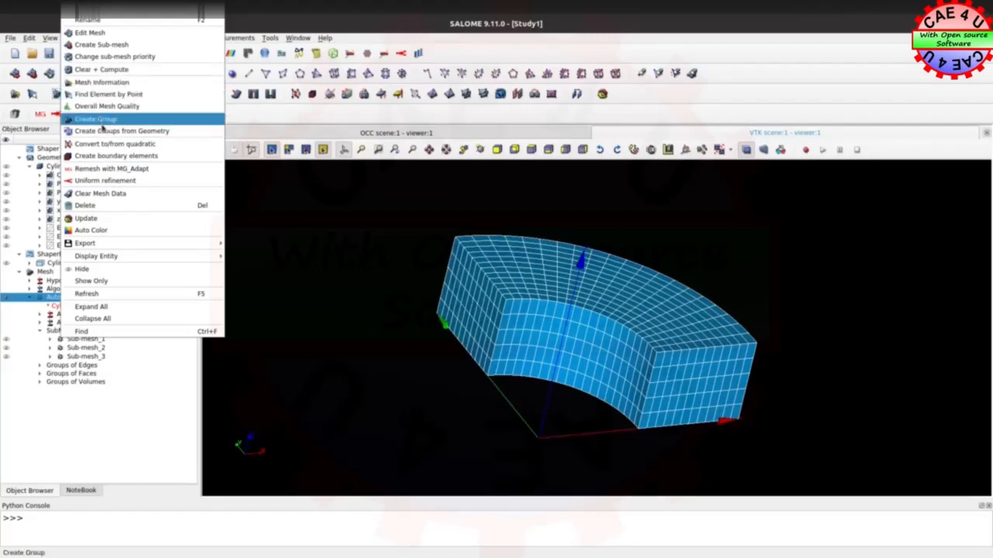
click(103, 132)
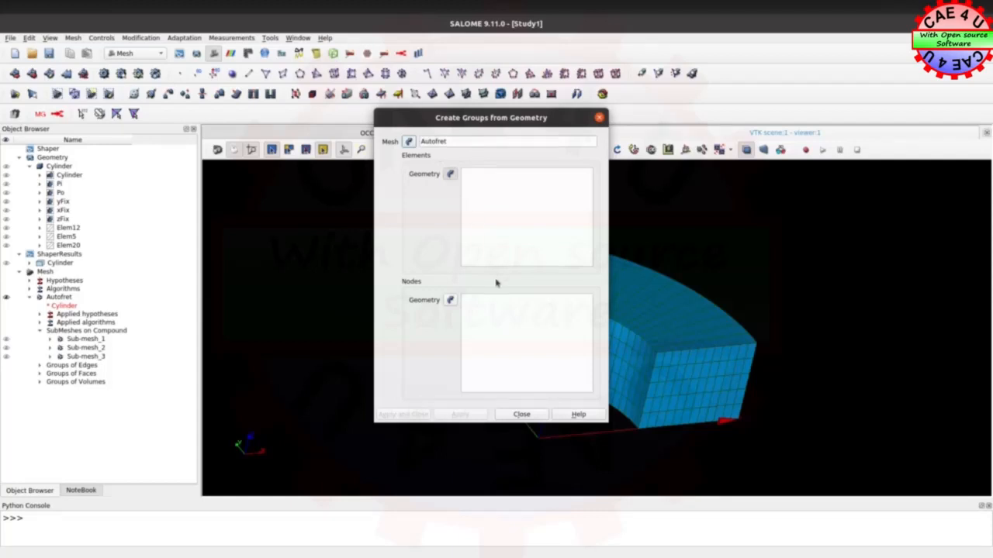
click(450, 302)
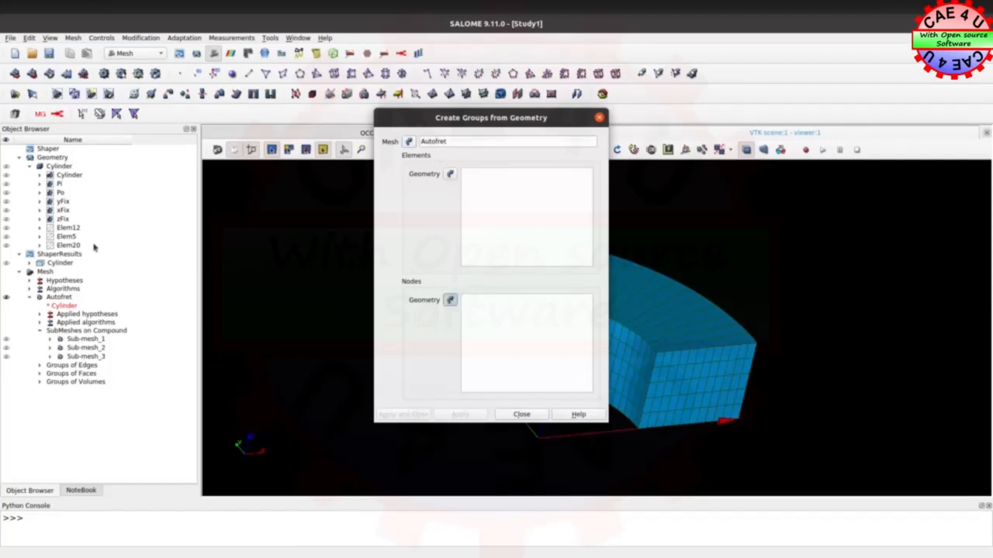
click(59, 185)
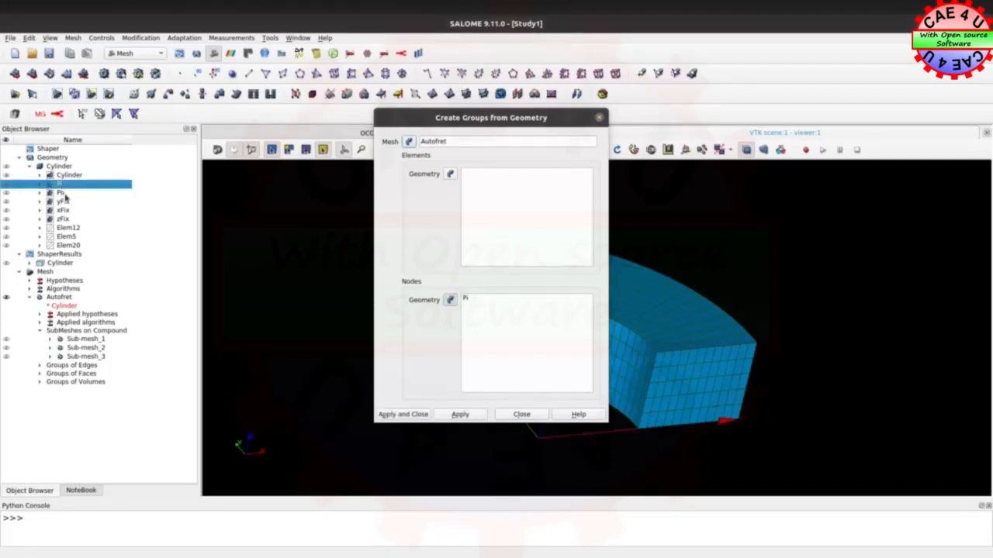
ctrl+click(64, 193)
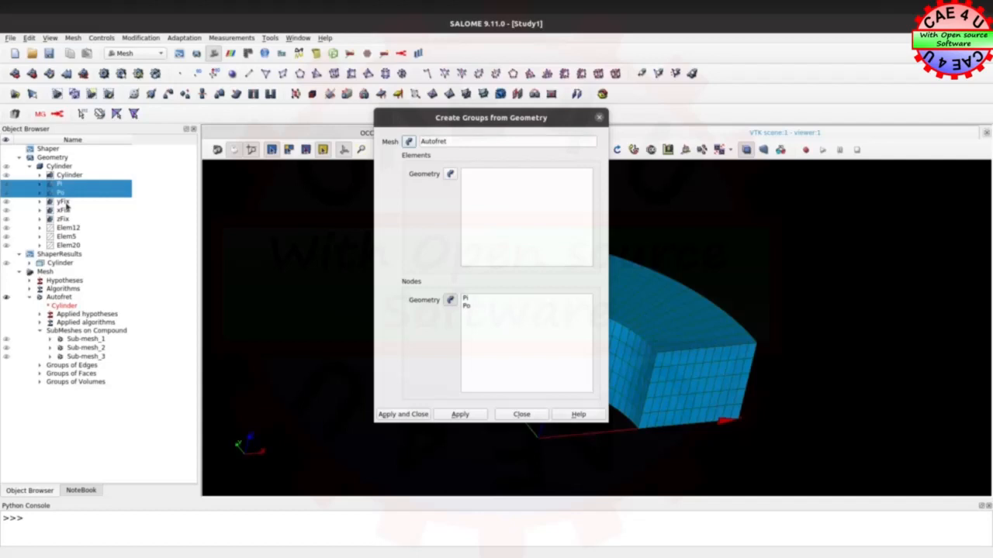
ctrl+click(65, 202)
ctrl+click(66, 211)
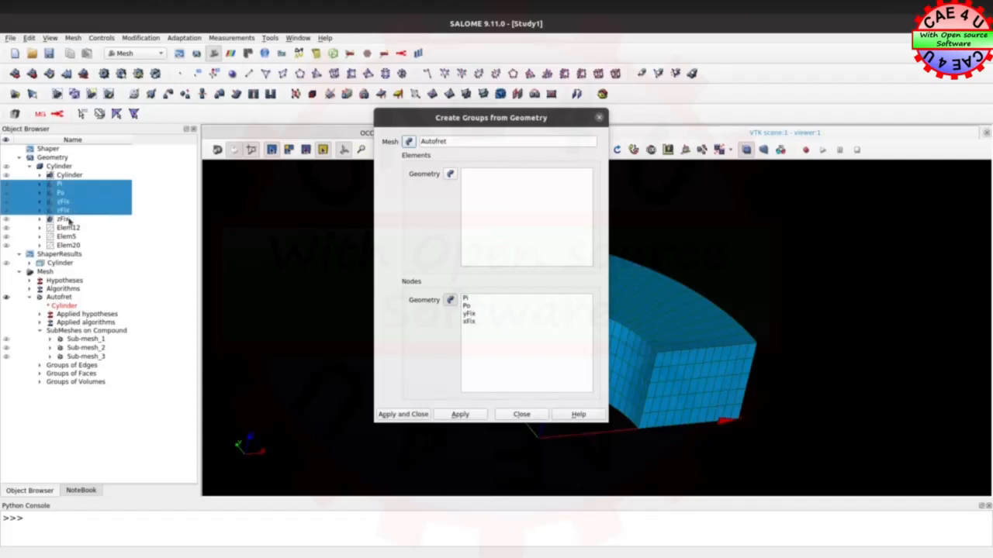
ctrl+click(65, 220)
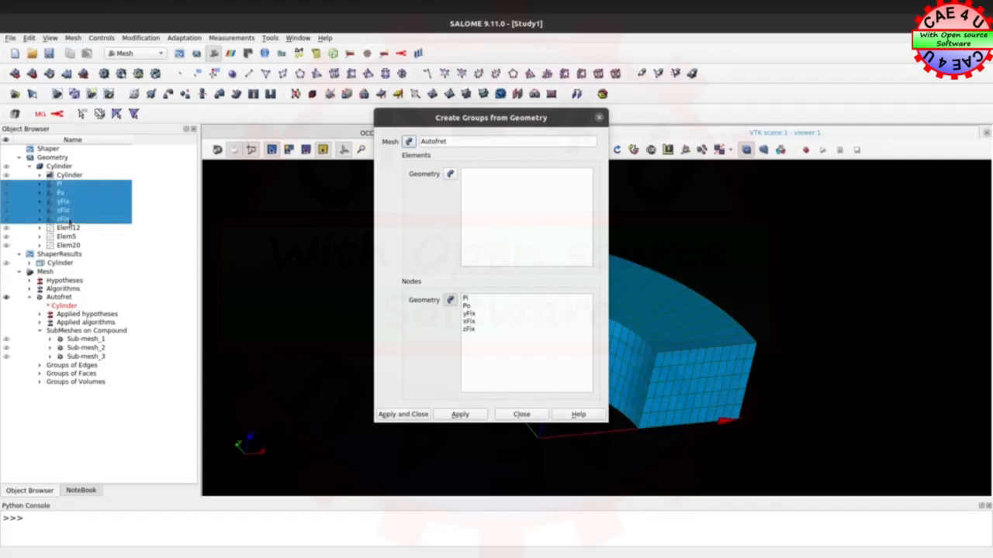
click(403, 414)
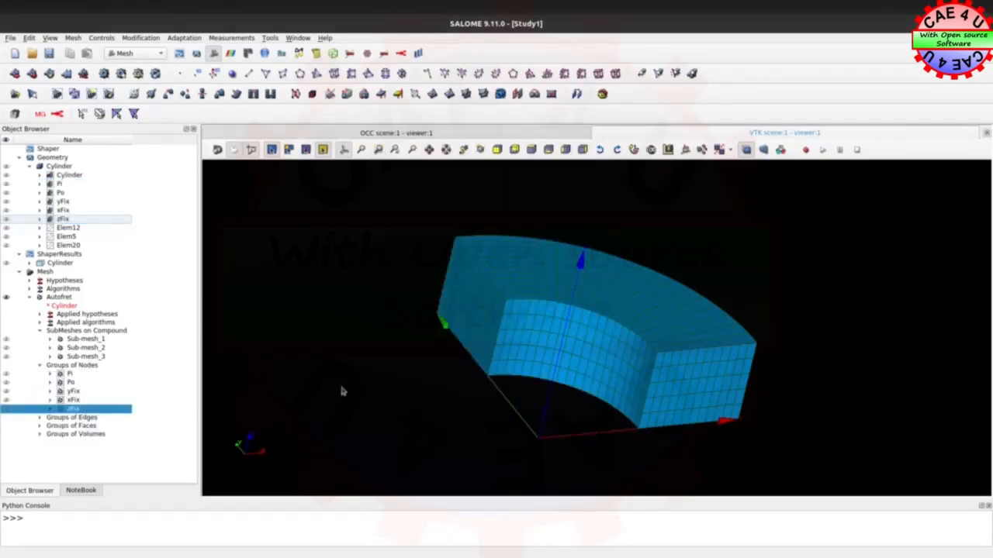
Show the node groups Pi, Po, yFix, xFix and zFix on the Autofret mesh and inspect which faces their nodes cover
click(6, 375)
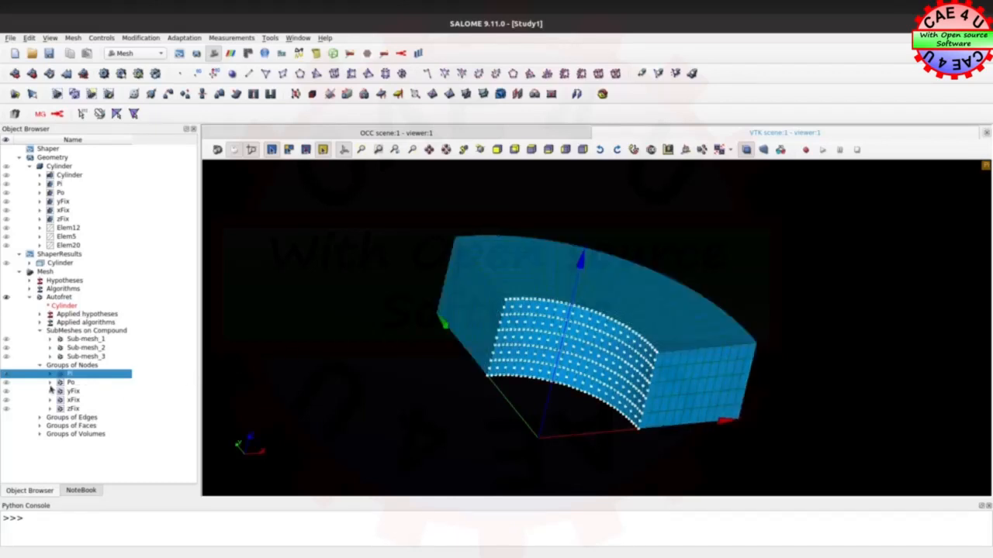
click(6, 383)
drag(693, 244, 653, 206)
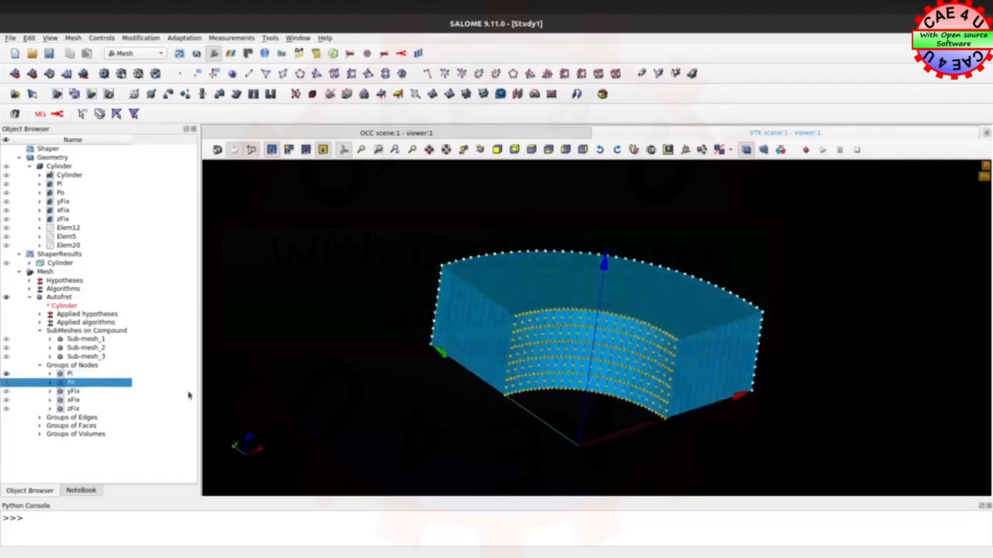
click(6, 393)
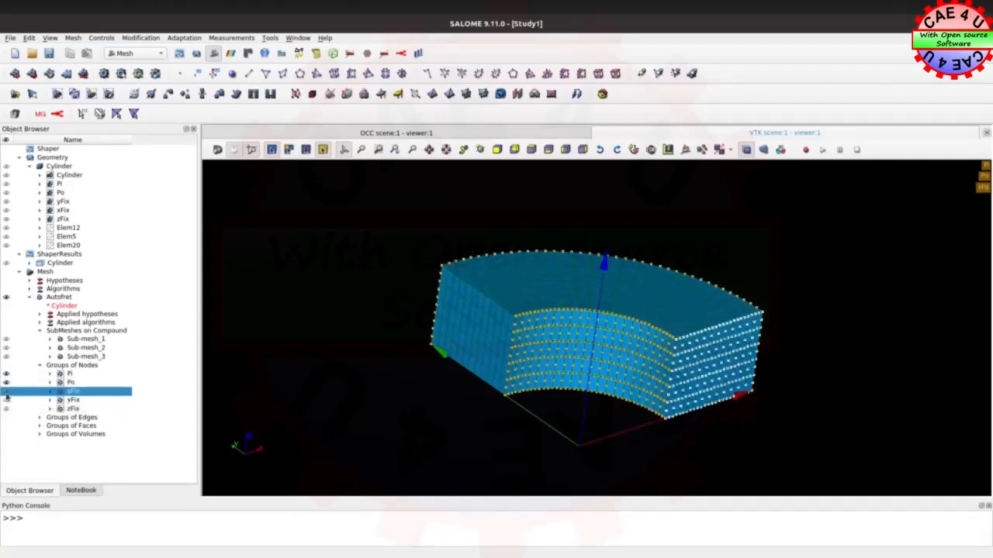
ctrl+right_drag(484, 421, 399, 393)
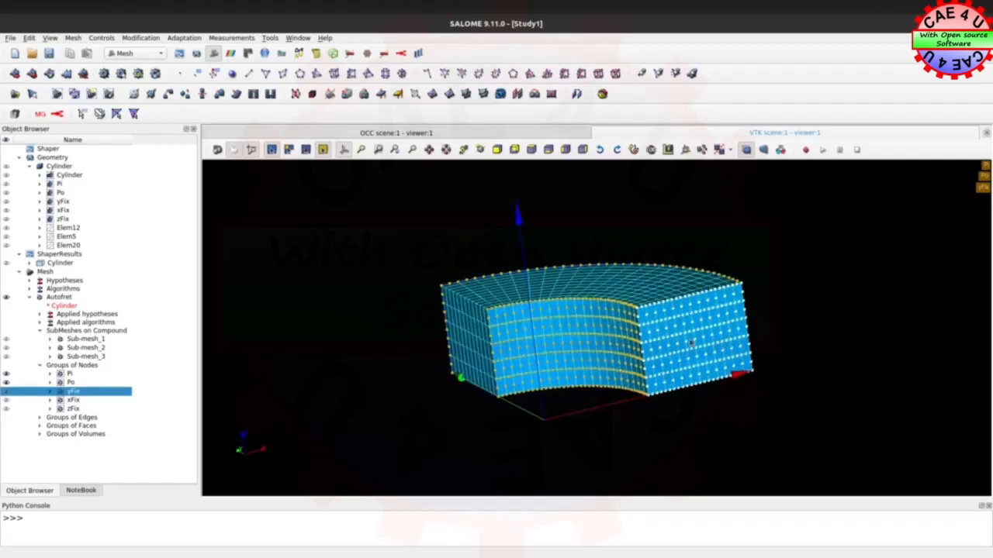
click(6, 401)
ctrl+right_drag(445, 342, 584, 286)
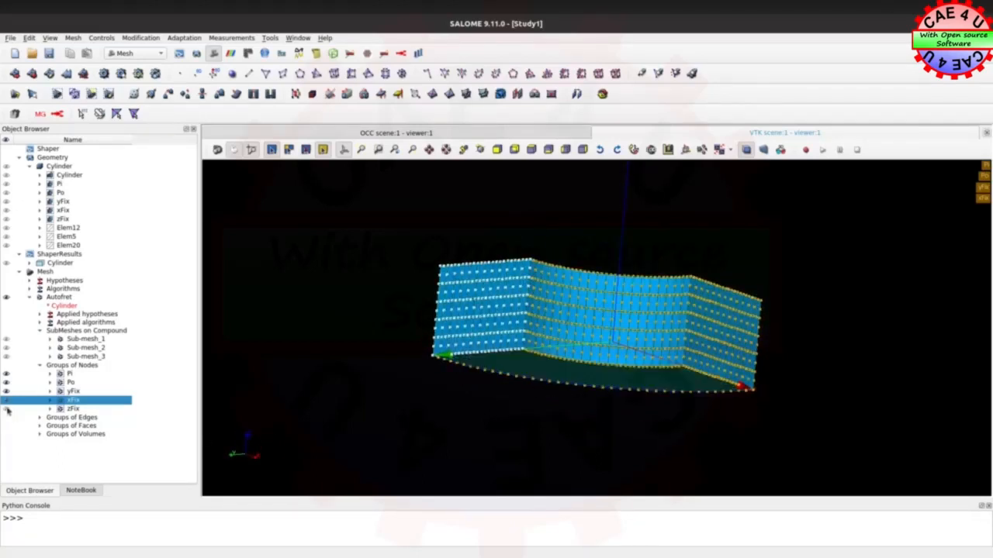
click(6, 409)
ctrl+right_drag(686, 260, 401, 459)
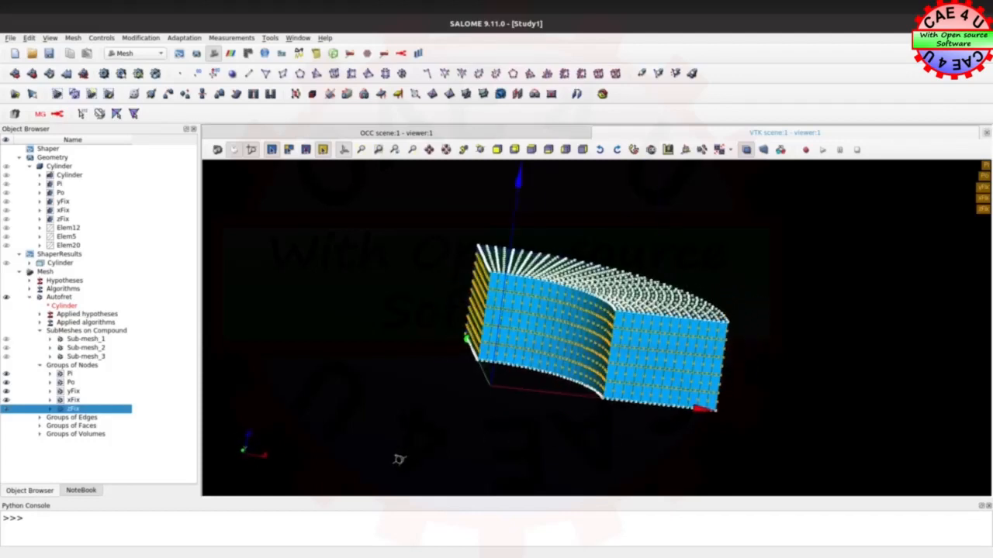
Delete the edge groups Elem12, Elem5 and Elem20 from the Autofret mesh
click(40, 418)
click(76, 426)
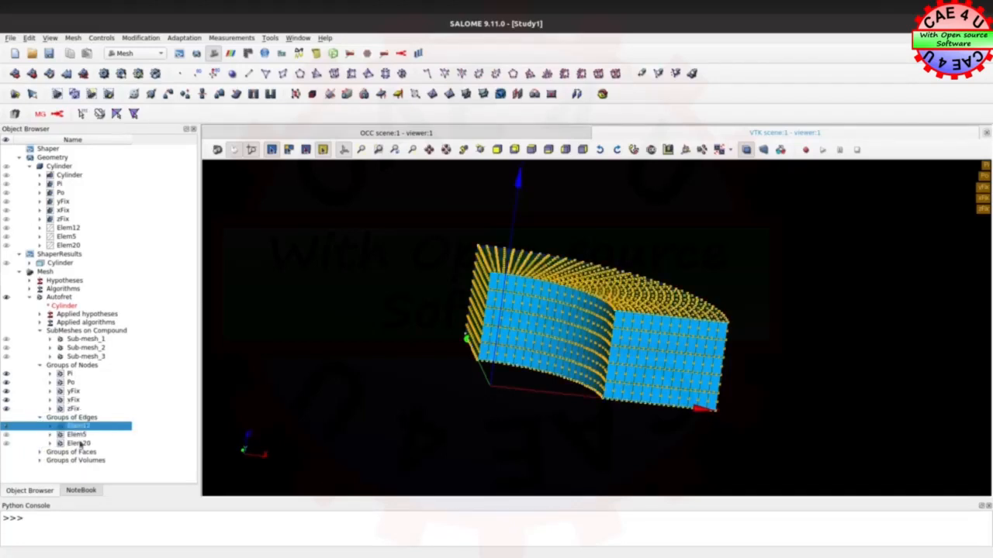
ctrl+click(79, 444)
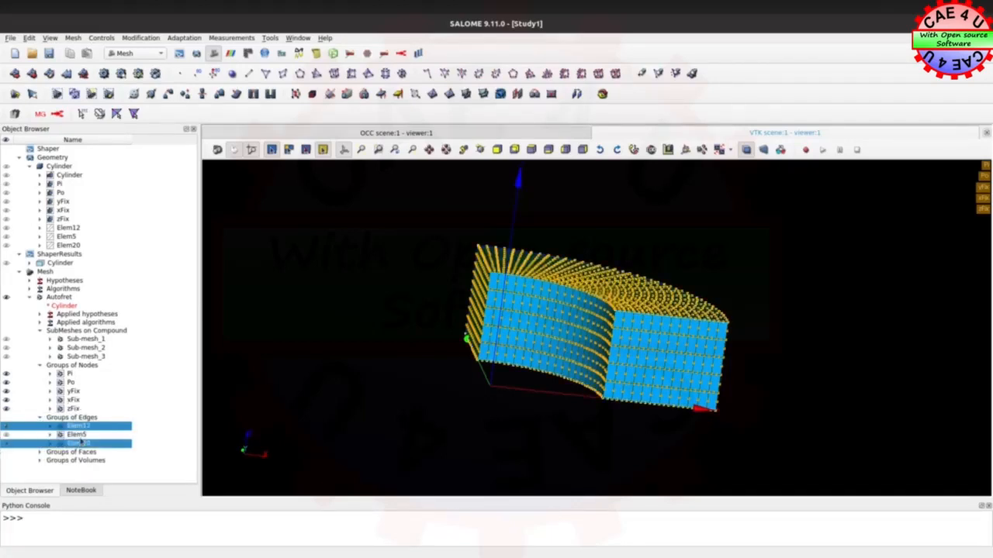
click(78, 426)
shift+click(80, 444)
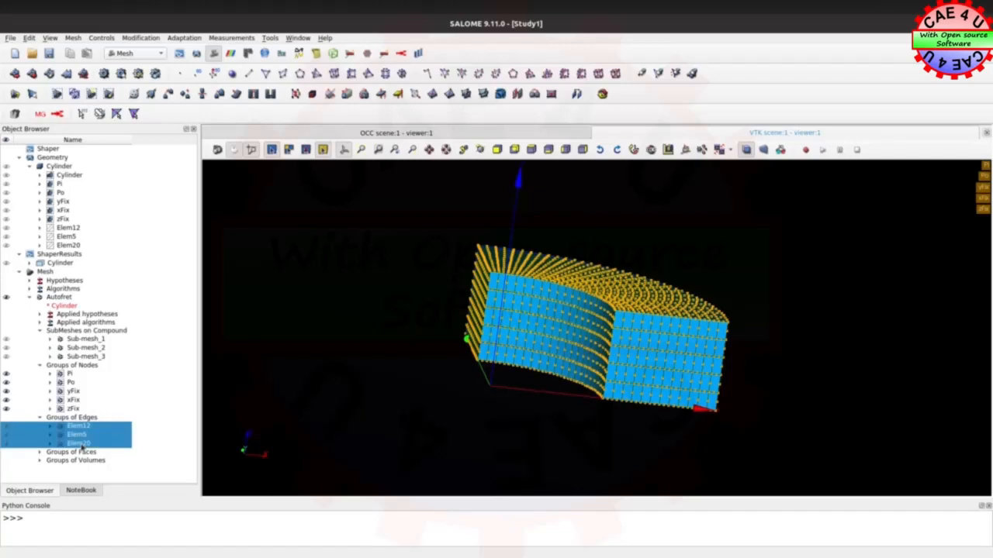
key(Delete)
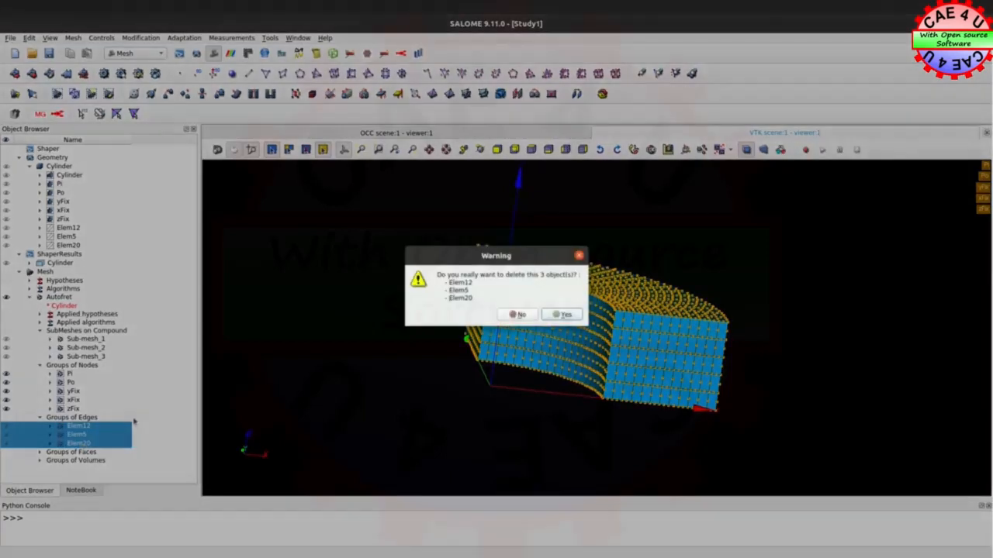
click(563, 315)
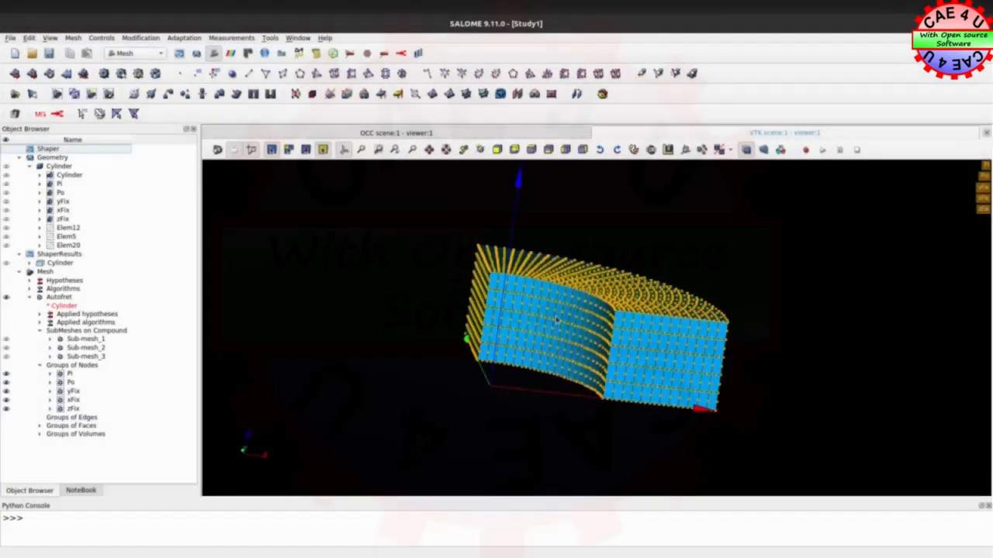
Start exporting the Autofret mesh as a UNV file
right_click(67, 299)
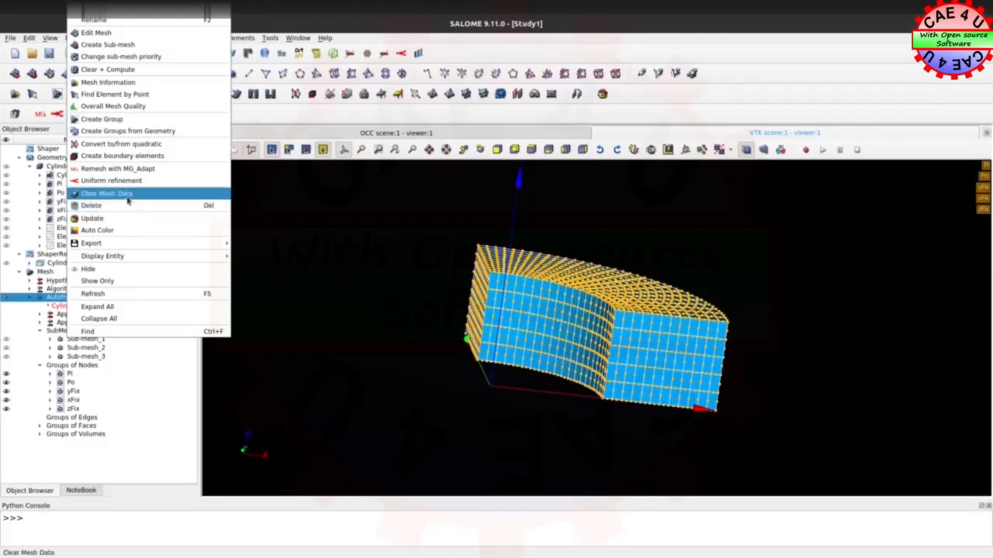
mouse_move(108, 245)
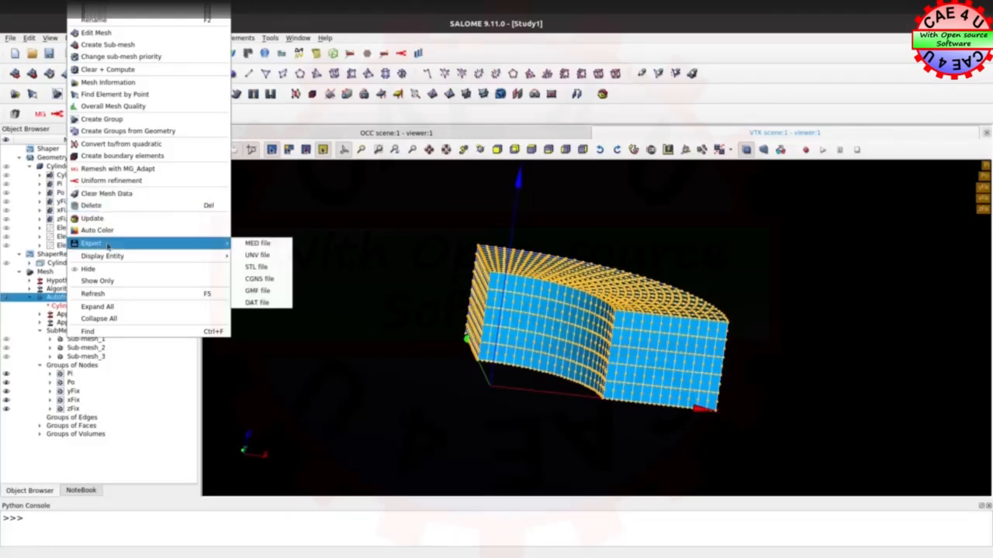
click(264, 256)
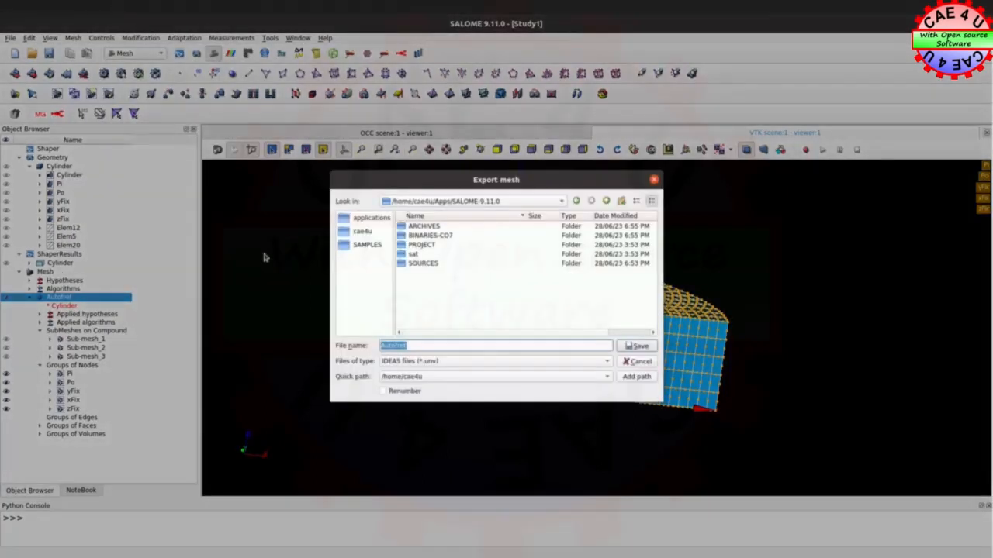
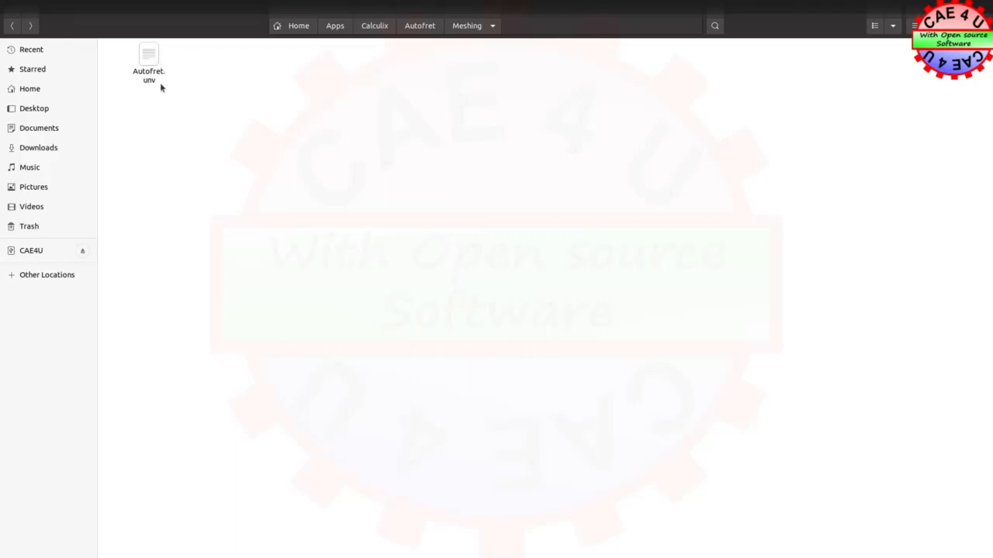
Open a terminal in the Meshing folder that holds Autofret.unv
right_click(238, 113)
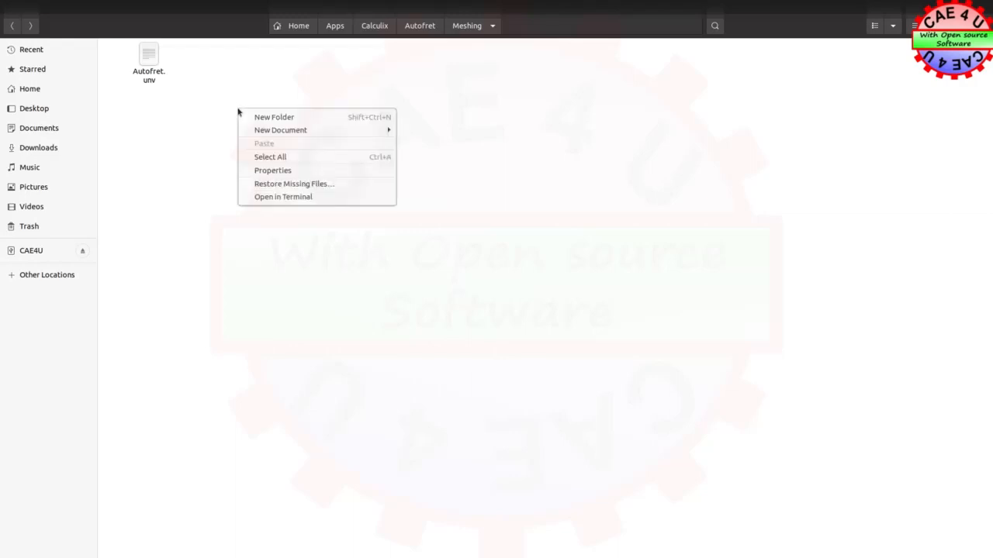
click(278, 199)
drag(199, 58, 374, 146)
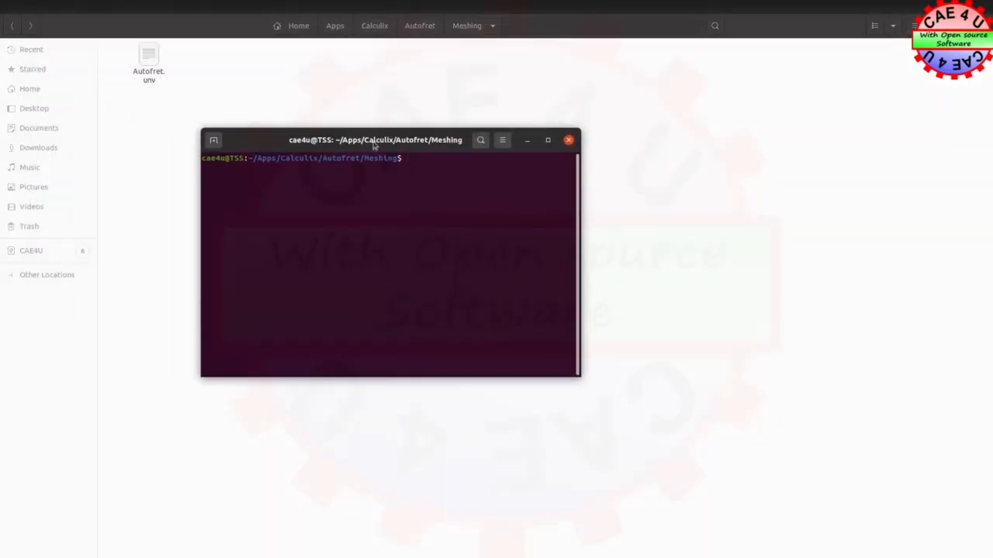
Convert the mesh to a CalculiX input file by running unv2ccx Autofret.unv
text(ccx)
key(BackSpace)
key(BackSpace)
key(BackSpace)
text(unv2ccx)
text(Aut)
text(o)
key(Tab)
key(Return)
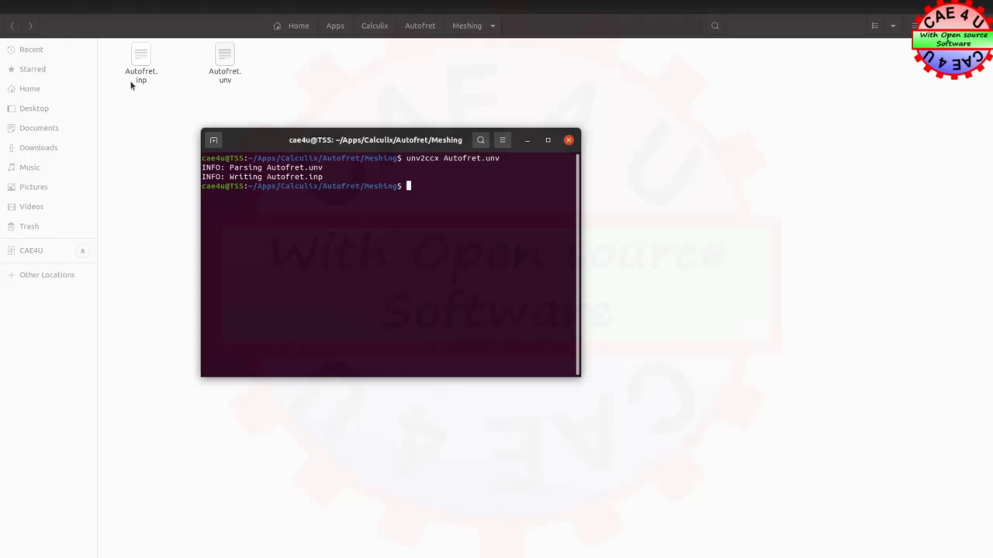
click(194, 186)
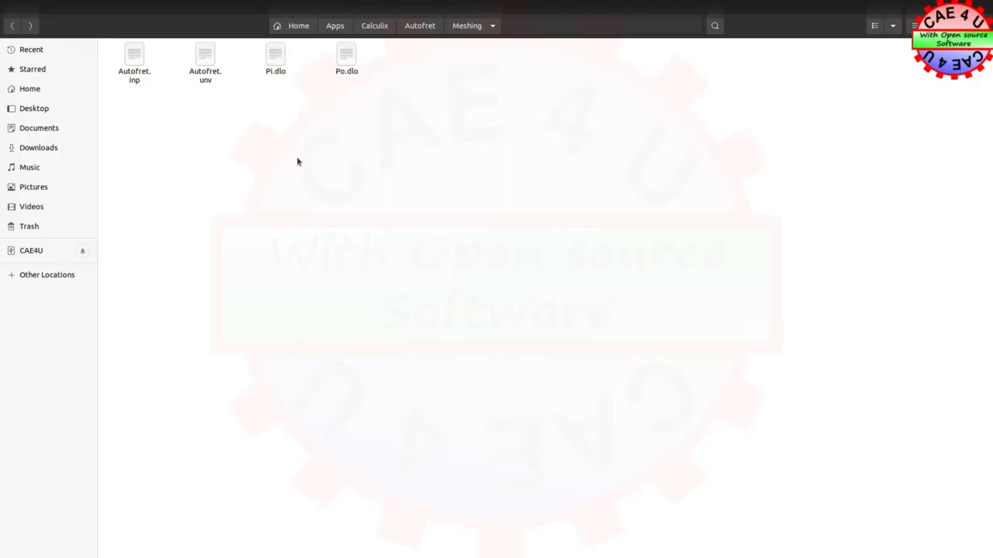
Open Autofret.inp in SciTE Text Editor and maximize its window
click(136, 56)
right_click(140, 62)
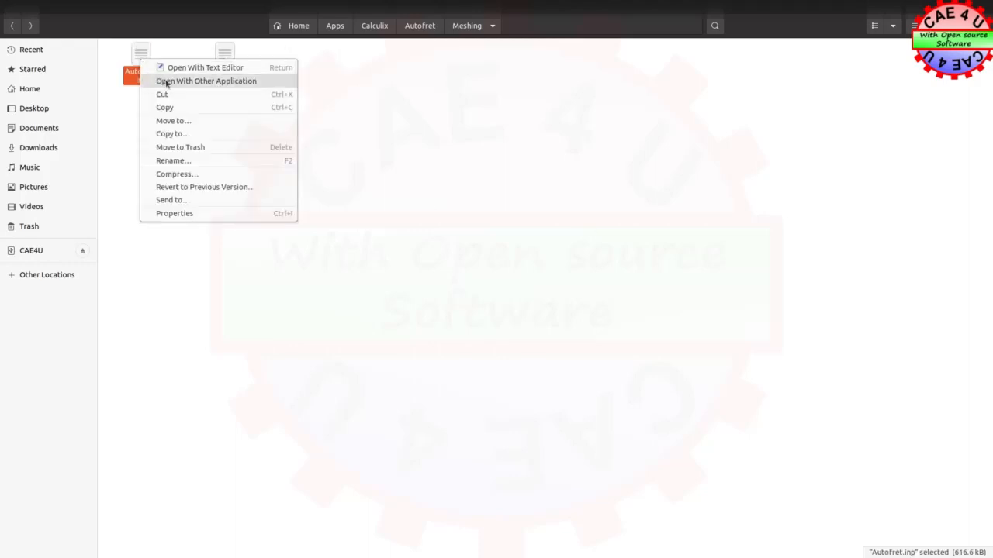
click(166, 80)
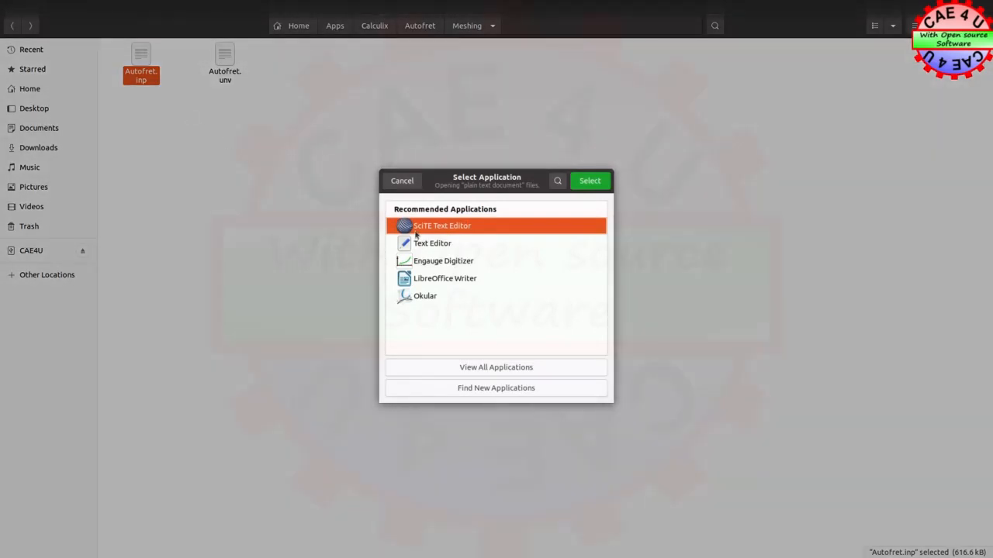
click(590, 181)
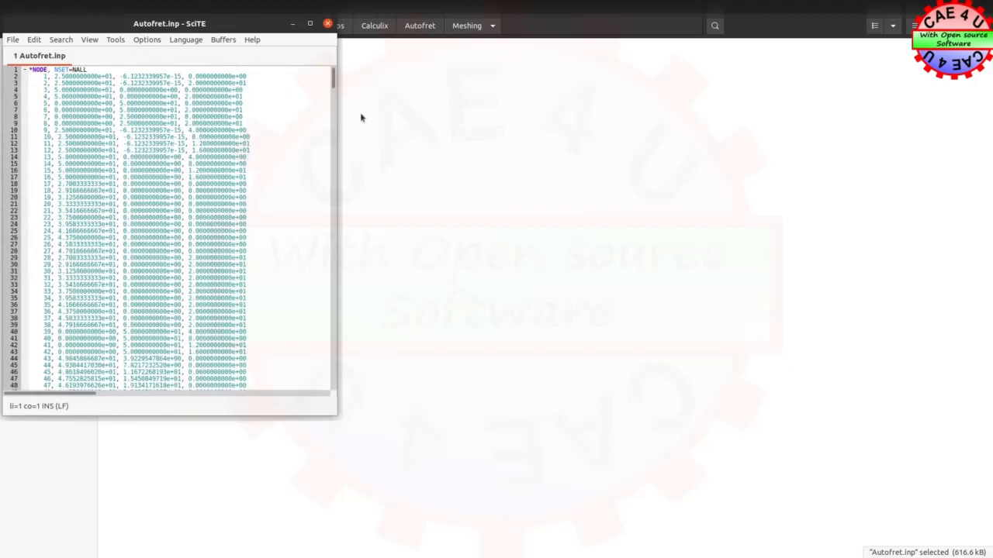
click(309, 24)
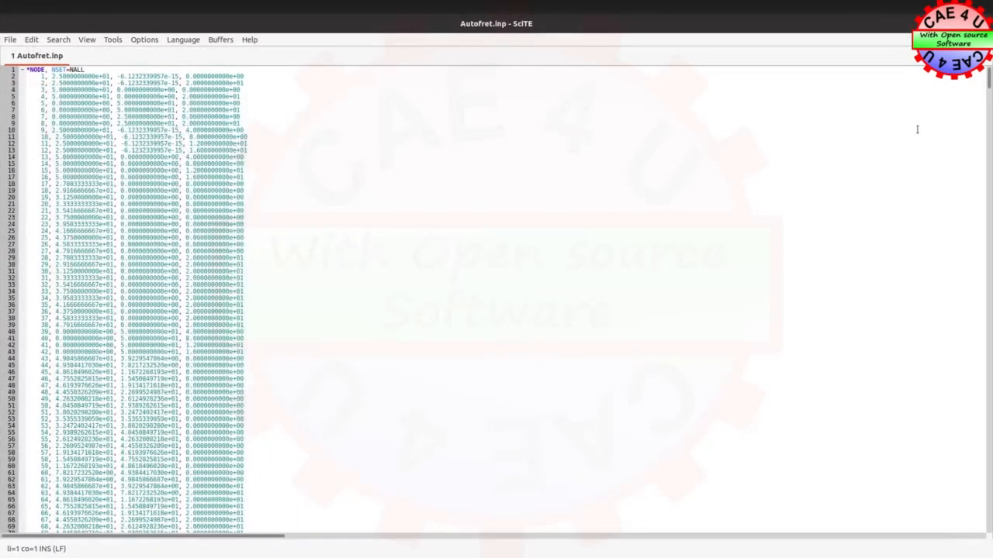
Delete everything in Autofret.inp from the *ELEMENT, TYPE=B32 line up to, but not including, the *ELEMENT, TYPE=C3D20 line
drag(989, 84, 942, 349)
scroll(160, 446, up, 3)
scroll(160, 448, down, 20)
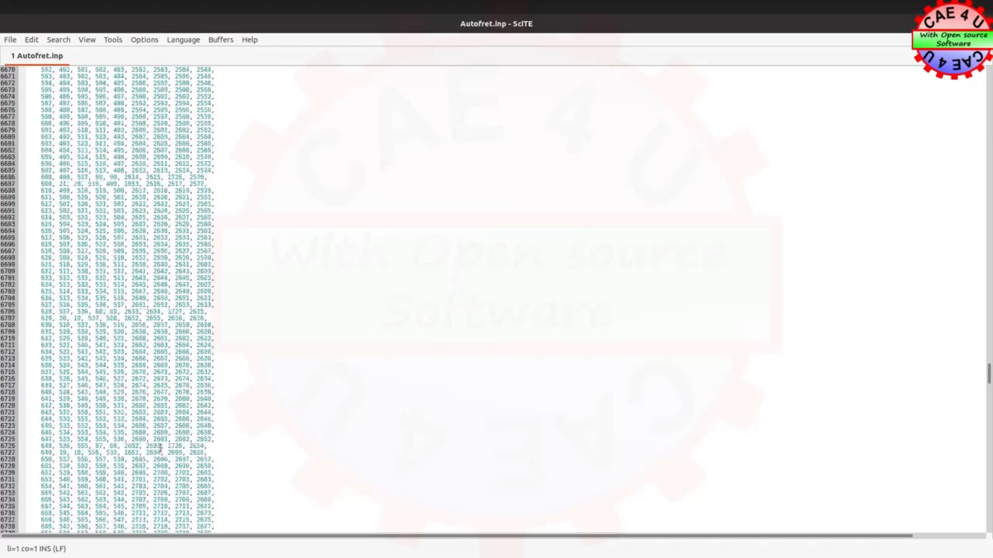
scroll(160, 446, down, 20)
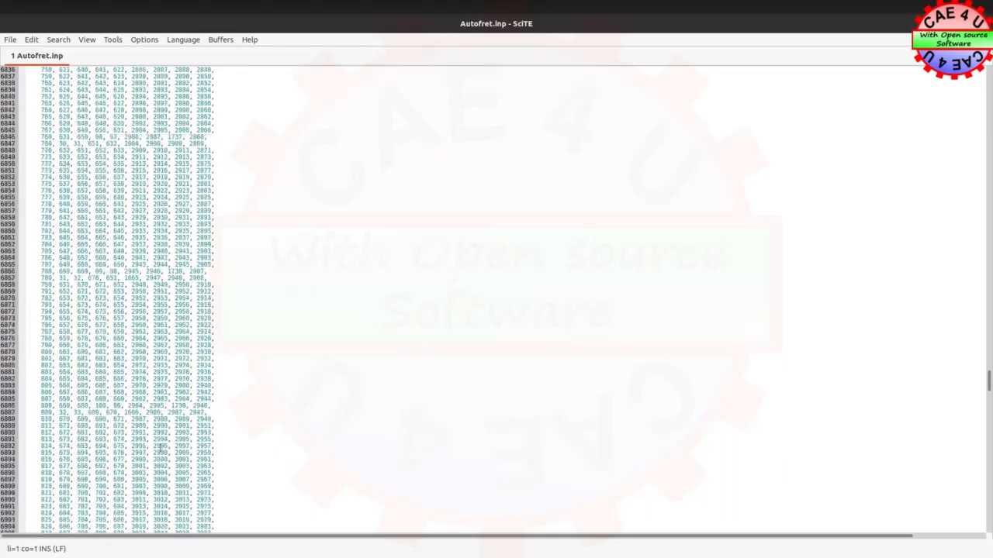
scroll(160, 446, down, 3)
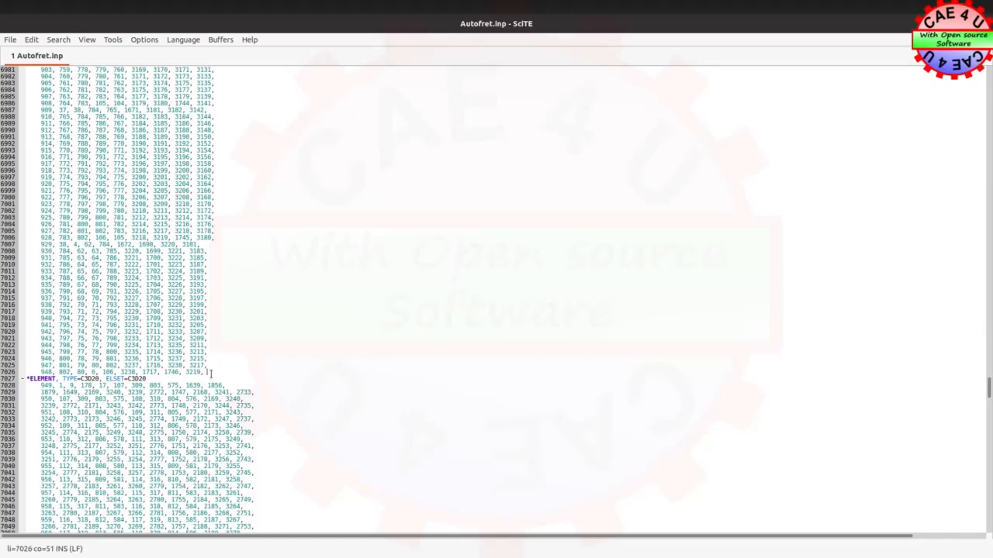
scroll(241, 421, up, 20)
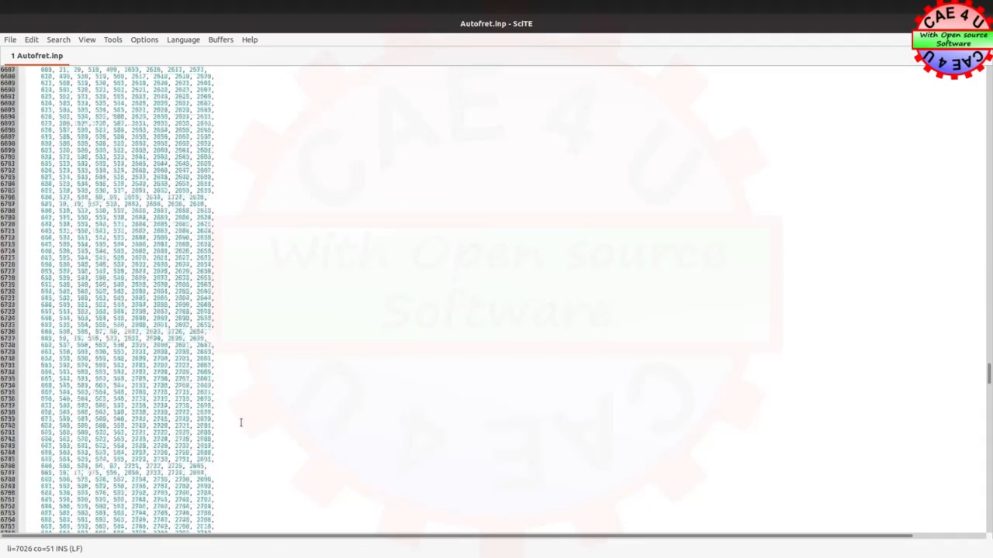
scroll(240, 421, up, 20)
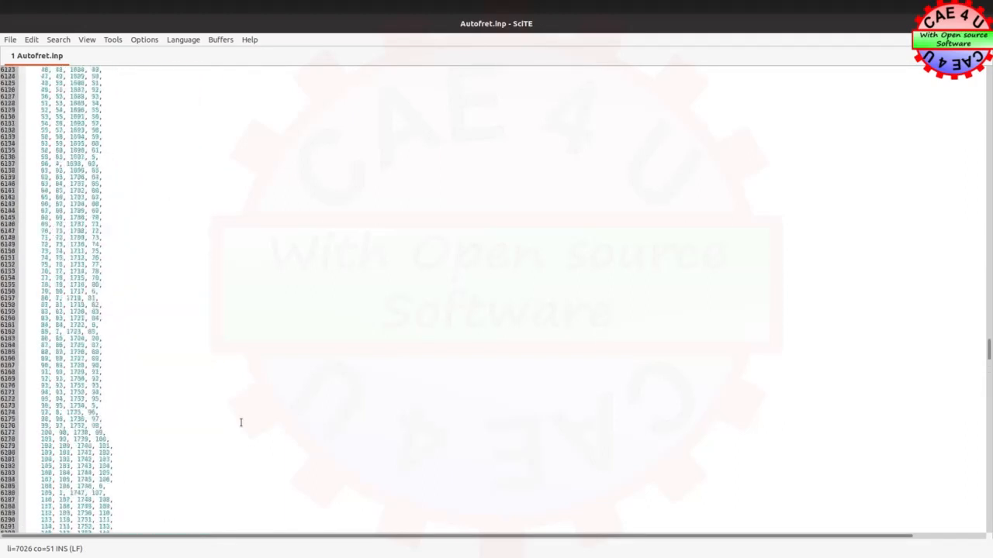
scroll(240, 422, up, 19)
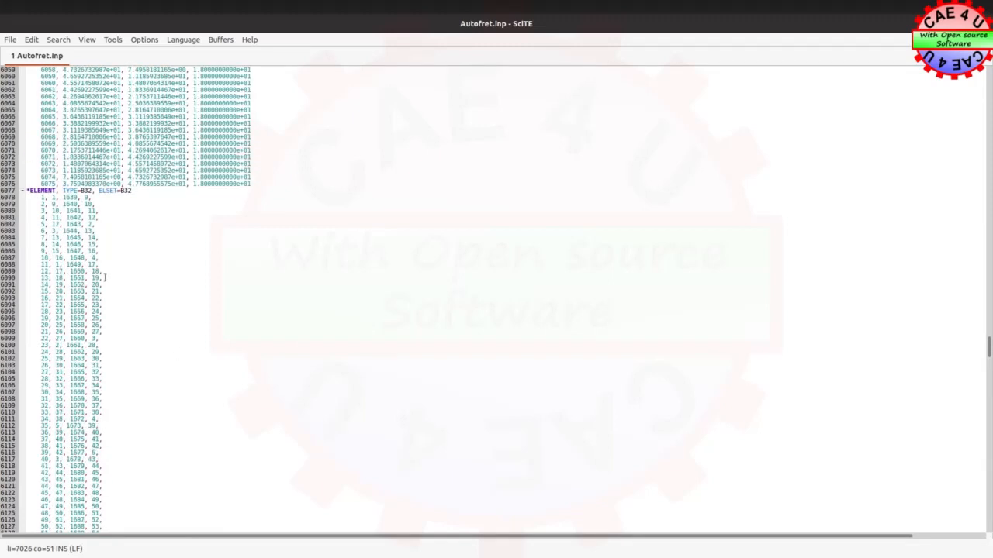
click(26, 190)
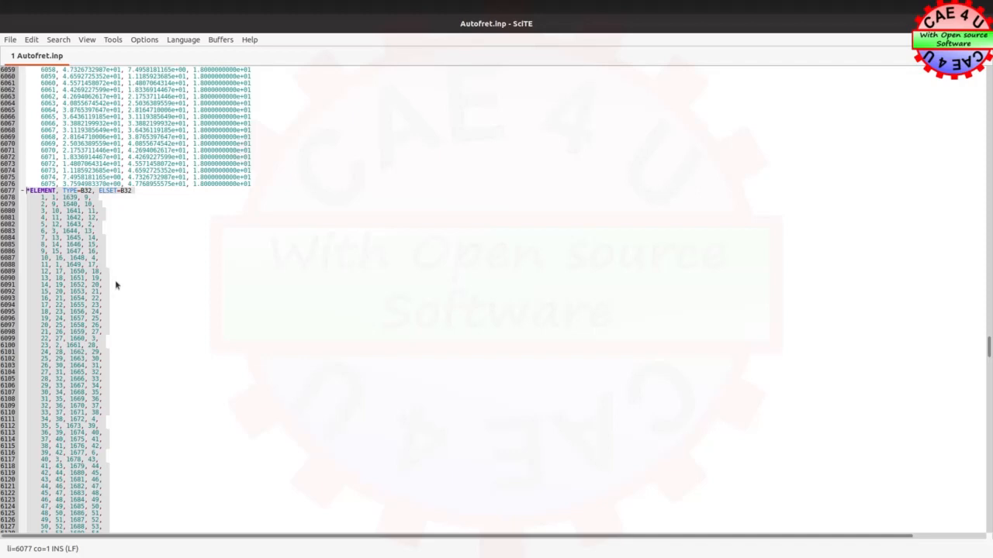
key(ctrl+v)
key(Delete)
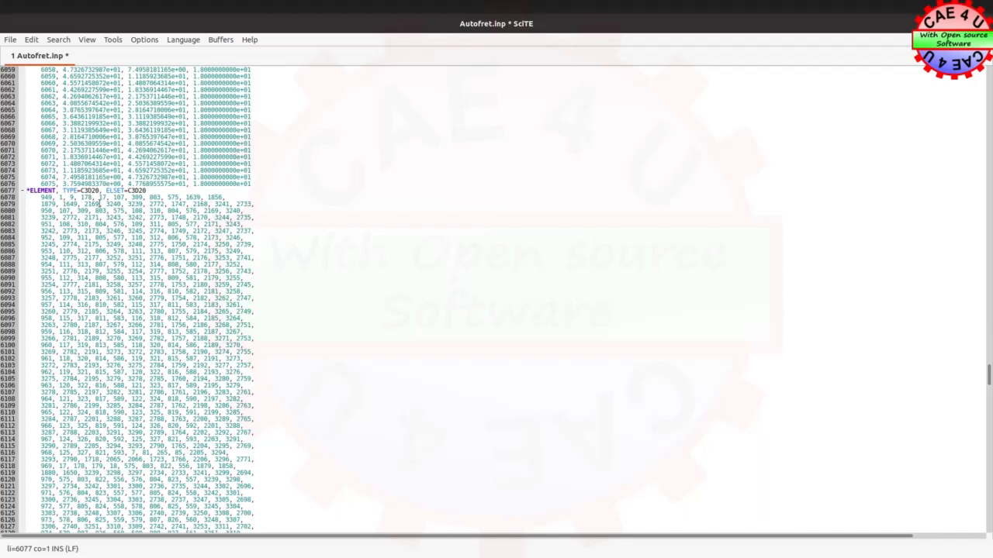
Save Autofret.inp and close the text editor
click(10, 40)
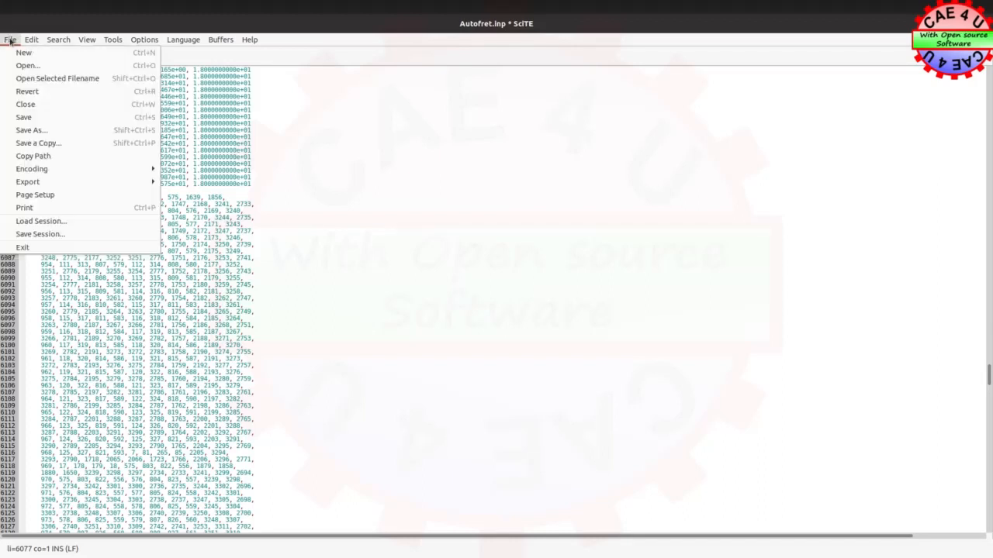
click(34, 117)
click(978, 24)
Open a new terminal in the Meshing folder and place it clear of the file icons
click(423, 172)
right_click(264, 166)
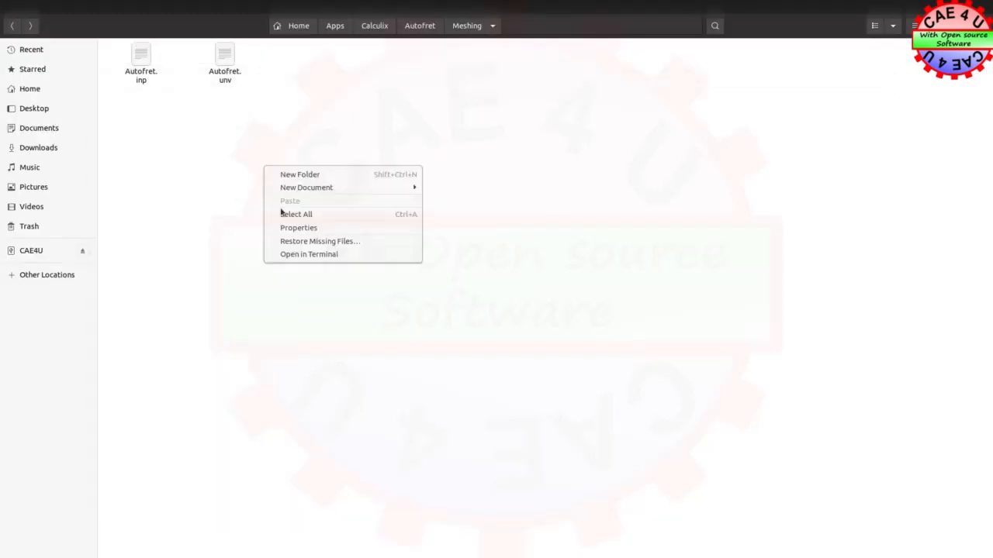
click(297, 254)
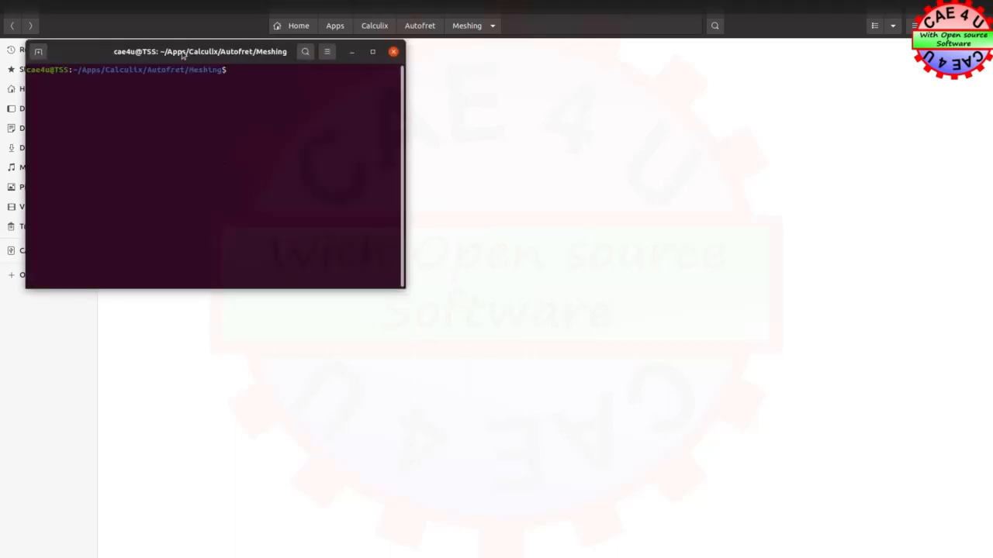
drag(183, 52, 351, 208)
Load the cleaned mesh into CalculiX GraphiX by running cgx -c Autofret.inp
text(cgx)
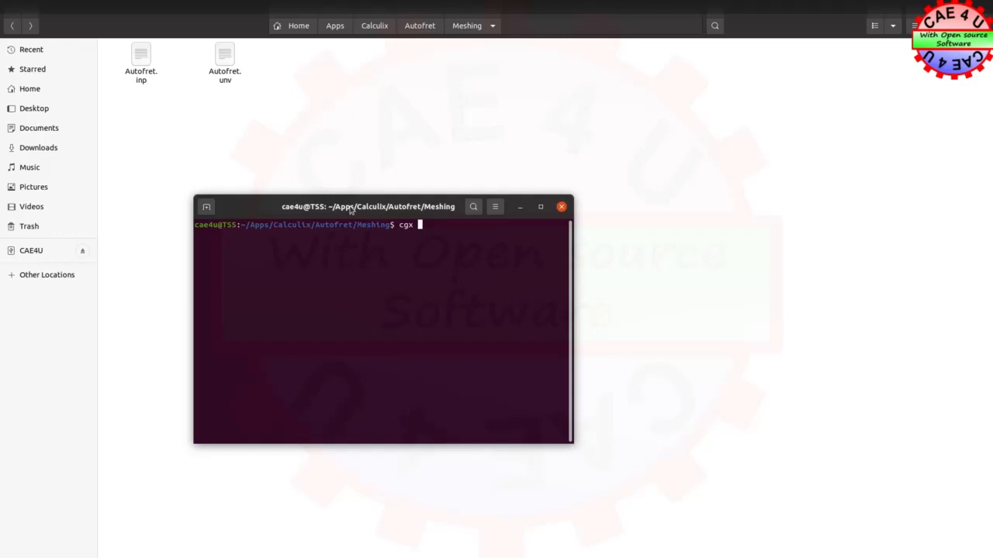
text(A)
key(Tab)
key(BackSpace)
key(BackSpace)
key(BackSpace)
key(BackSpace)
key(BackSpace)
key(BackSpace)
key(BackSpace)
key(BackSpace)
key(BackSpace)
text(-c A)
key(Tab)
text(inp)
key(Return)
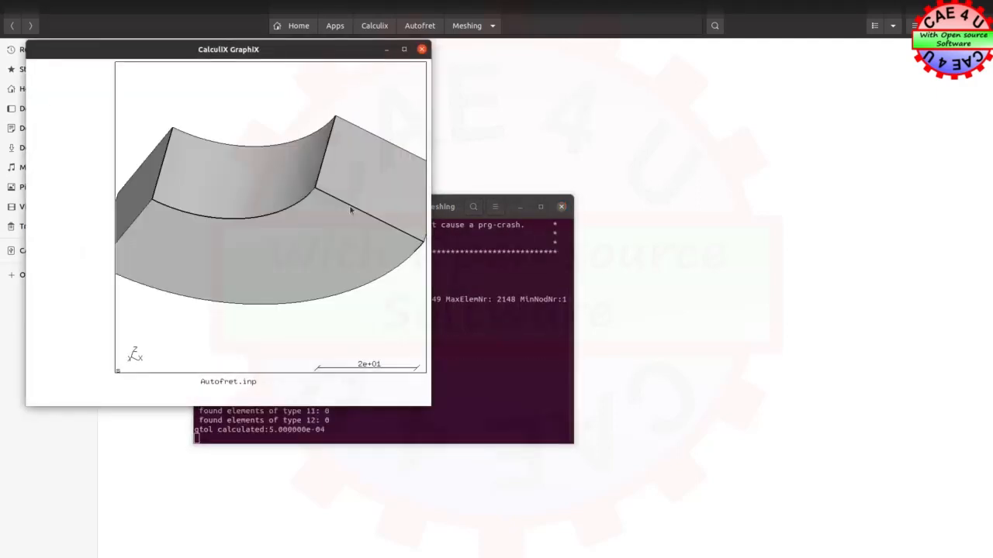
Arrange the terminal and the CalculiX GraphiX window side by side, with the whole quarter ring in view
drag(259, 53, 653, 169)
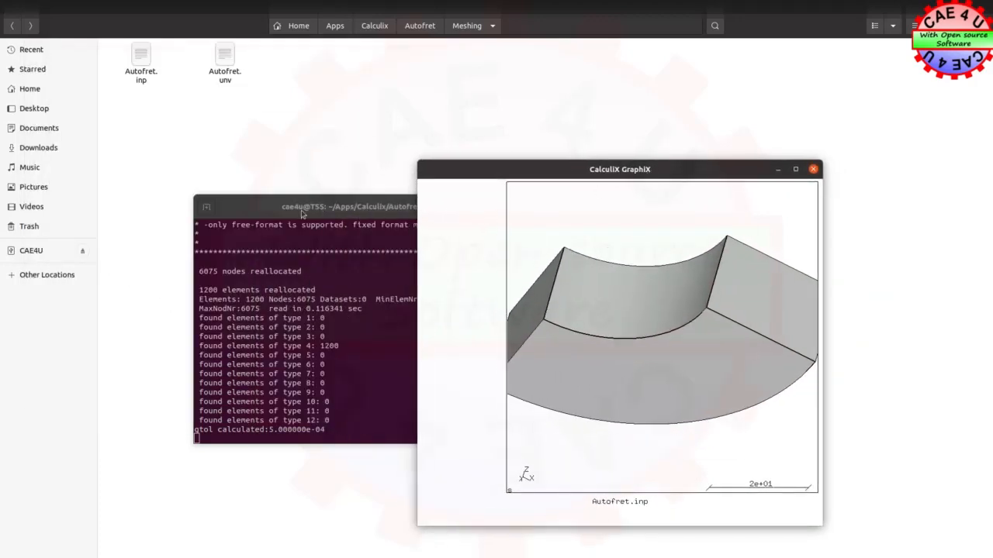
drag(272, 215, 169, 203)
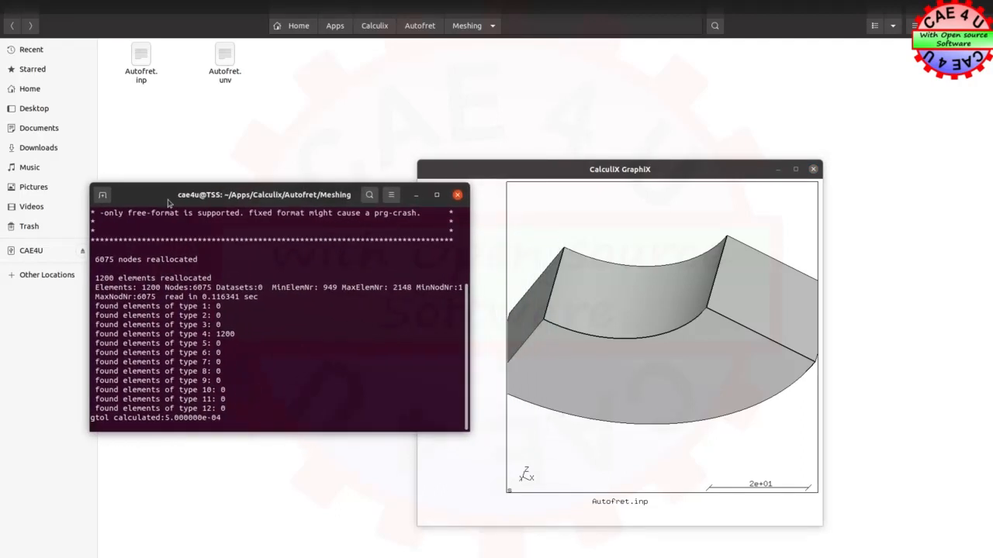
click(520, 170)
drag(521, 170, 690, 48)
drag(585, 404, 495, 550)
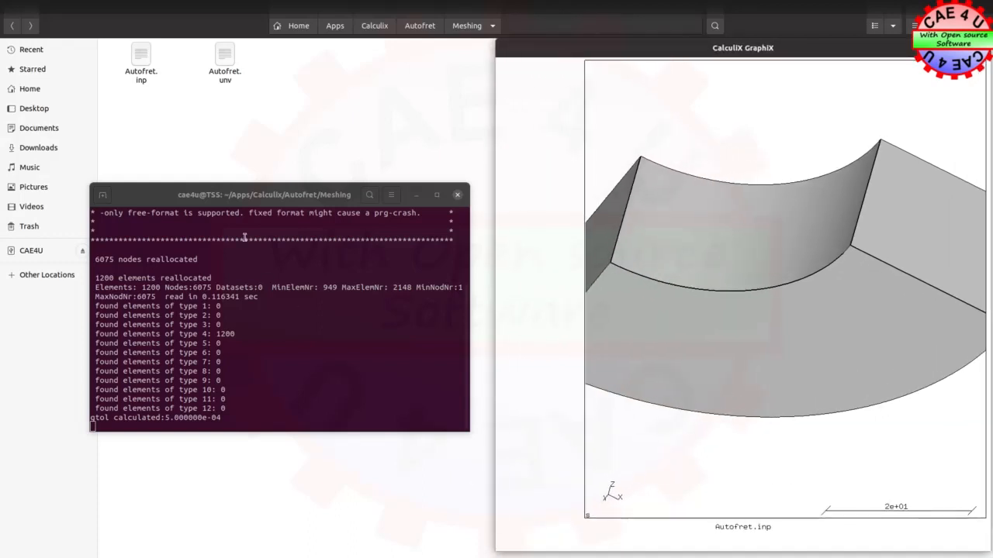
drag(228, 196, 117, 48)
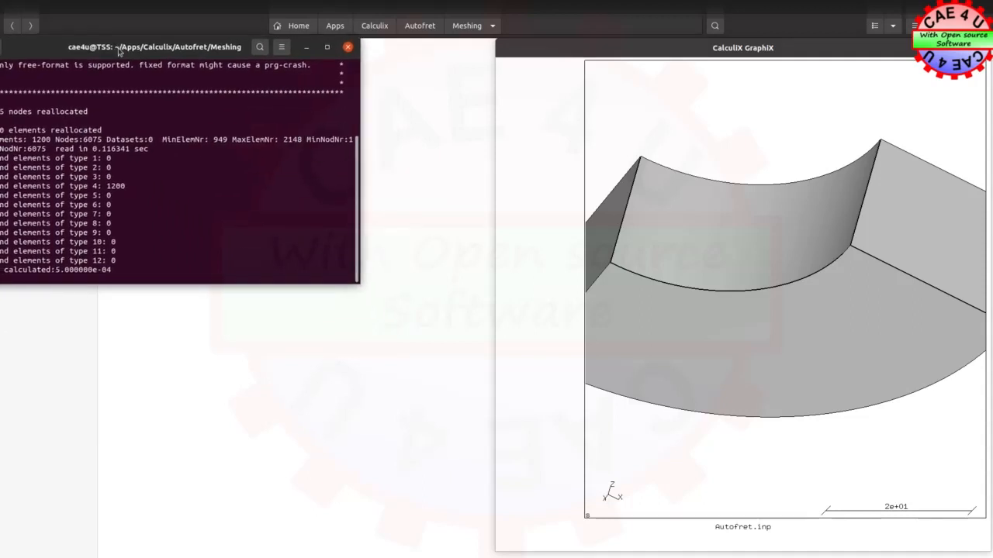
drag(356, 286, 490, 553)
drag(903, 224, 758, 261)
scroll(705, 280, up, 3)
scroll(705, 281, down, 3)
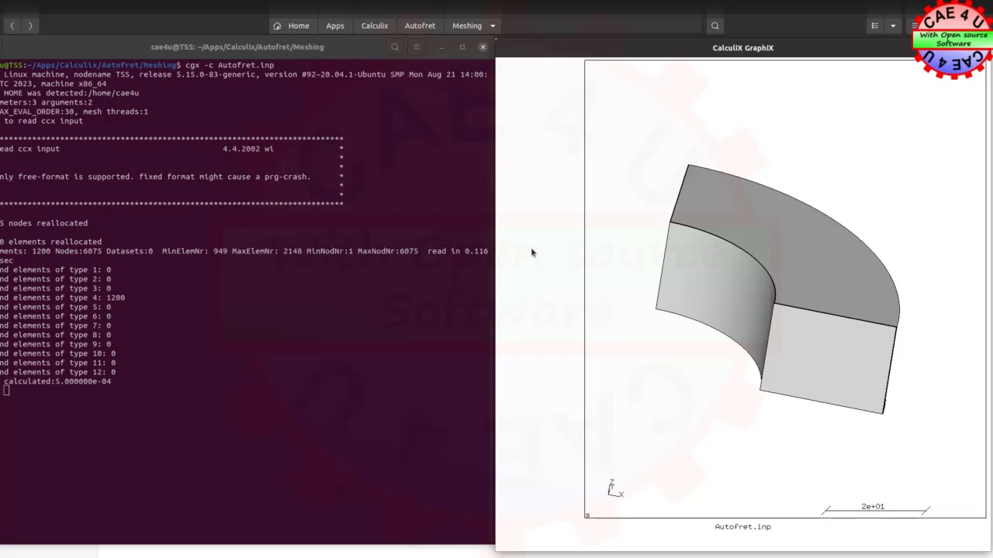
drag(300, 51, 320, 51)
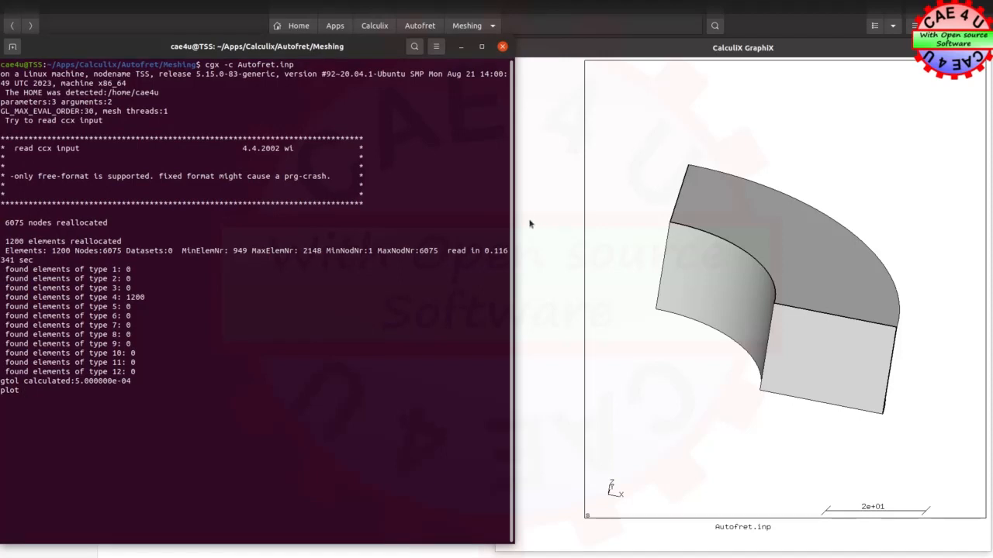
drag(513, 217, 493, 213)
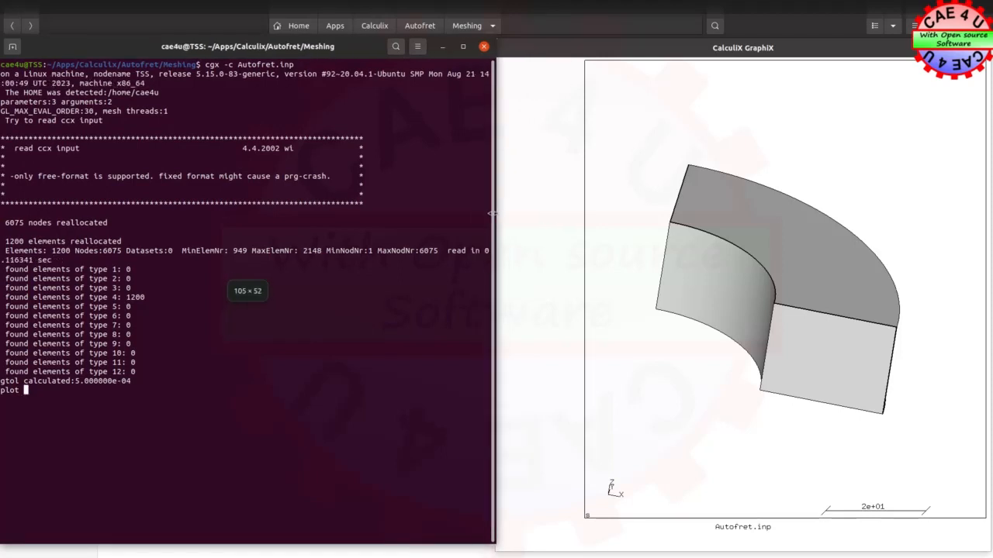
Plot the nodes of set Pi with plot n Pi and inspect which face they cover
click(542, 50)
text(n )
text(al)
key(Return)
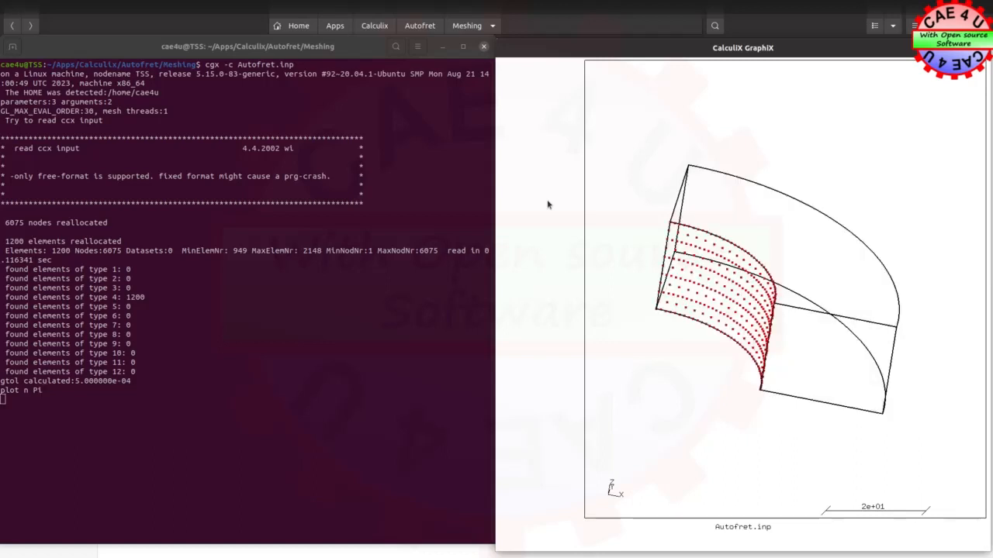
drag(754, 207, 635, 370)
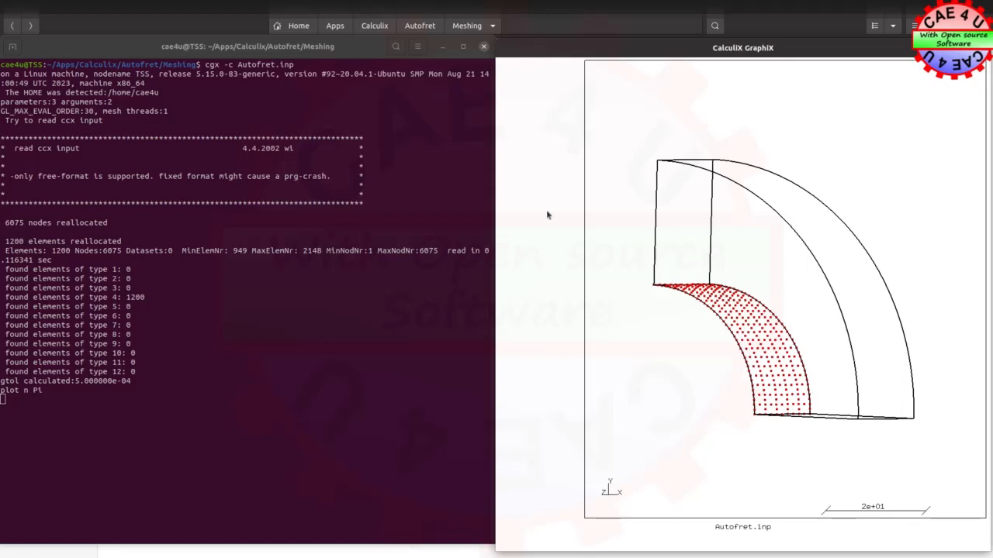
Plot the nodes of set Po with plot n Po and inspect them from another angle
text(plot n Pi)
key(BackSpace)
text(o)
key(Return)
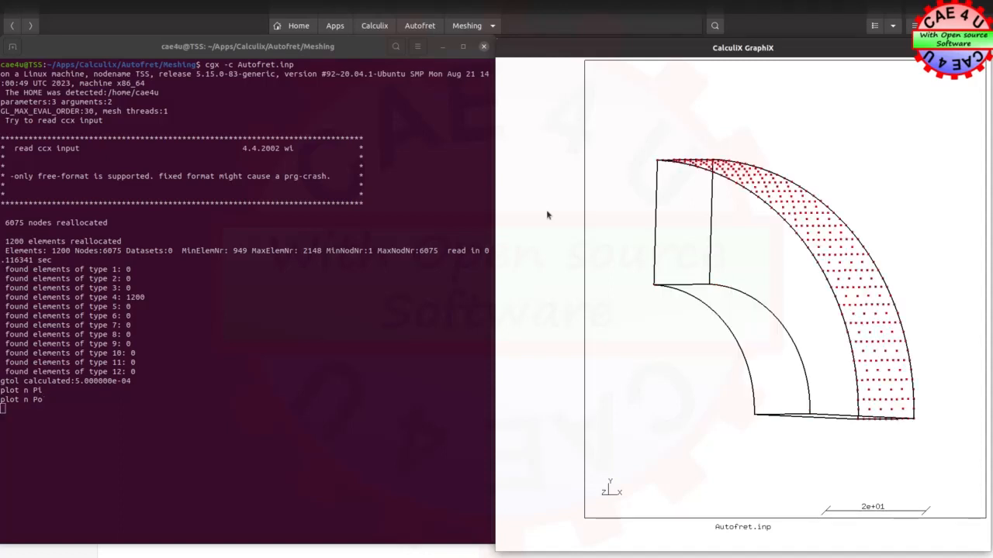
drag(742, 228, 842, 259)
drag(727, 297, 847, 307)
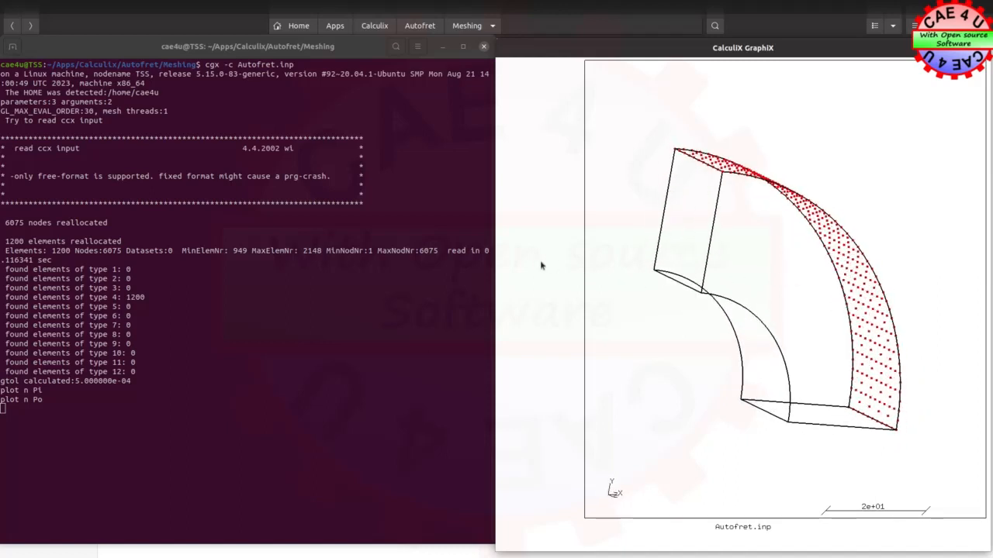
Plot the nodes of set xFix with plot n xFix to check their face
text(plot n )
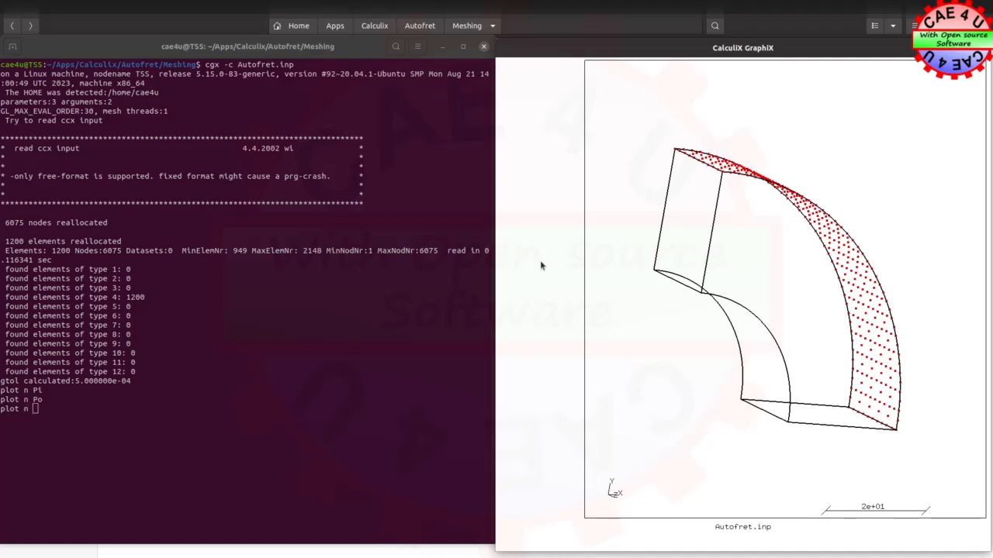
text(xFix)
key(Return)
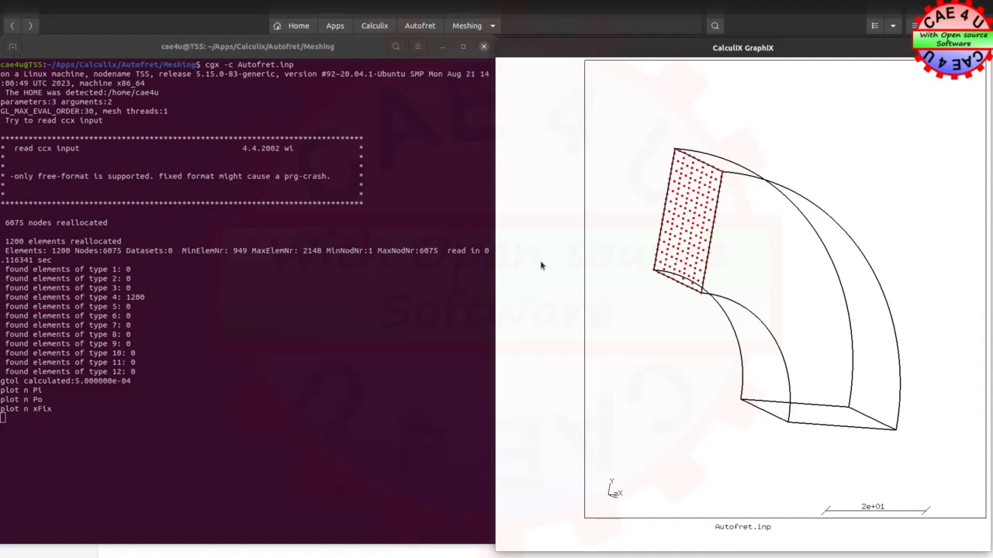
Plot the nodes of set yFix with plot n yFix to check their face
text(plot n yFix)
key(Return)
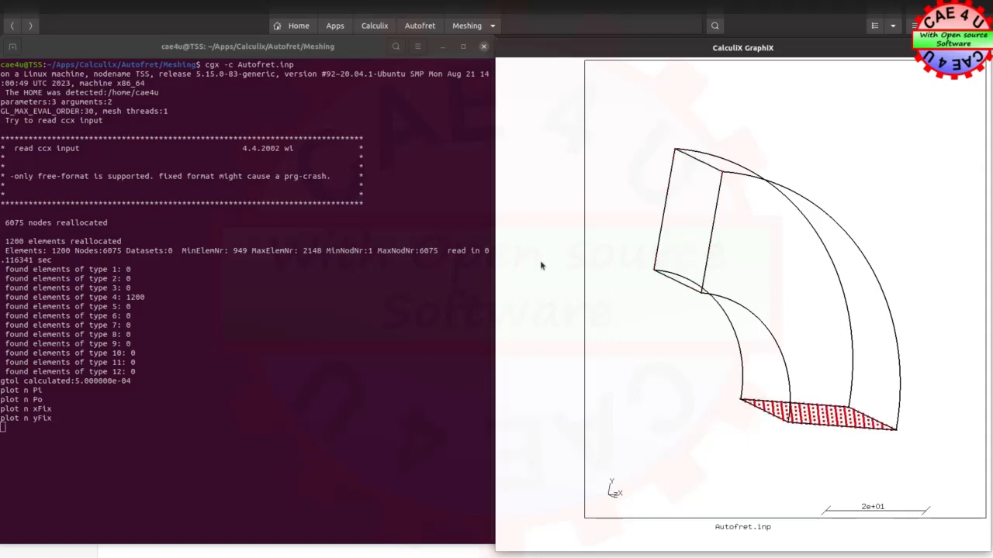
Plot the nodes of set zFix with plot n zFix and inspect the faces they cover from another angle
text(plot n zFix)
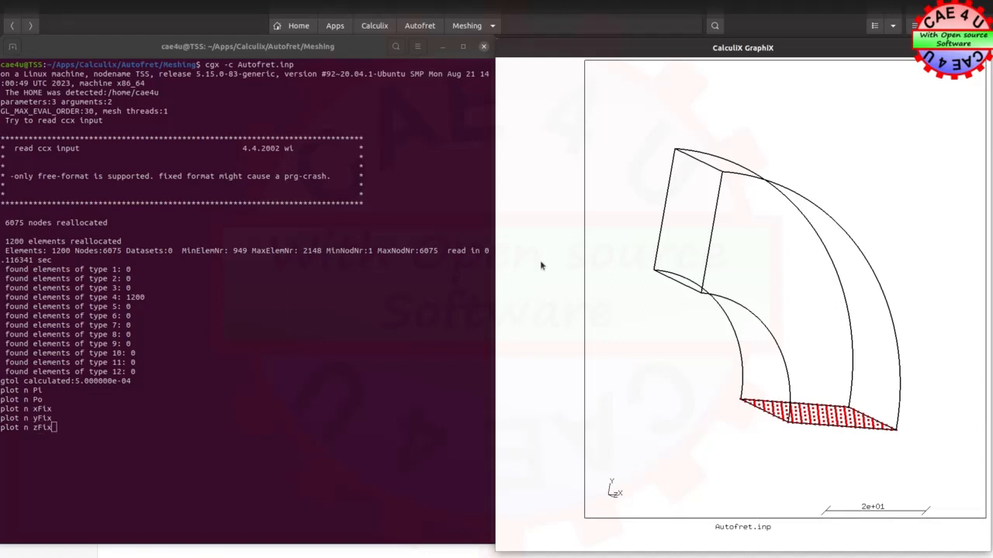
key(Return)
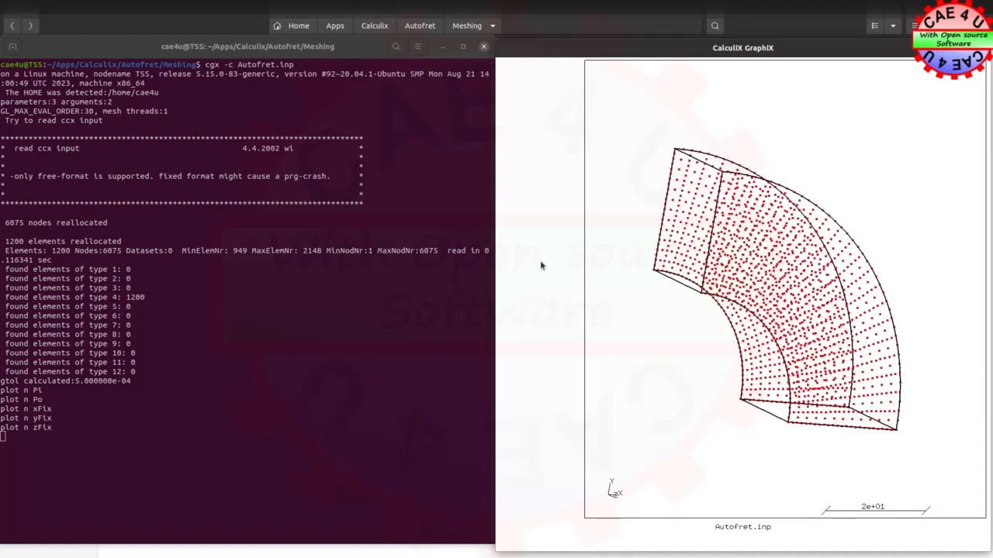
drag(657, 177, 731, 221)
drag(714, 404, 614, 348)
drag(762, 461, 840, 328)
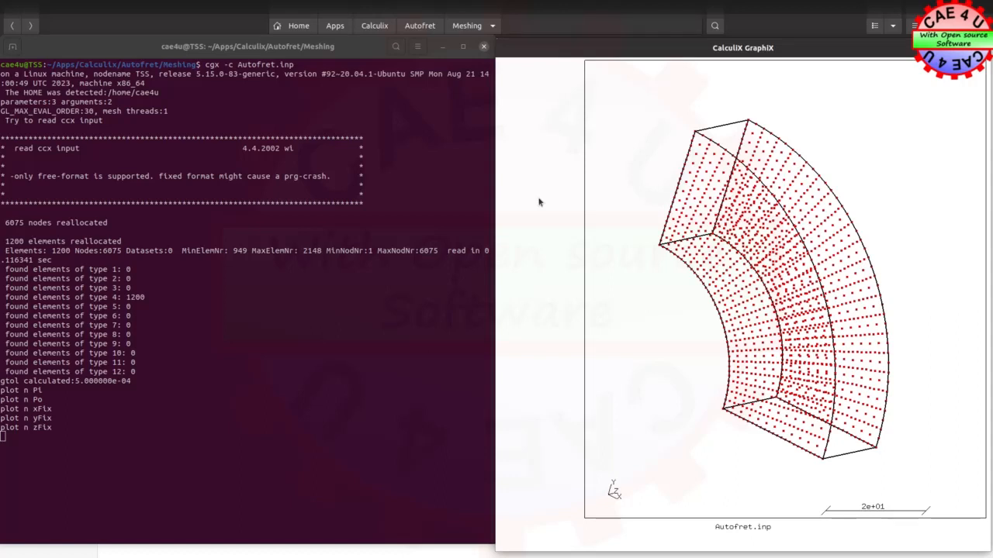
Extend set Pi with all the entities its nodes define, using comp Pi do
text(comp Pi do)
key(Return)
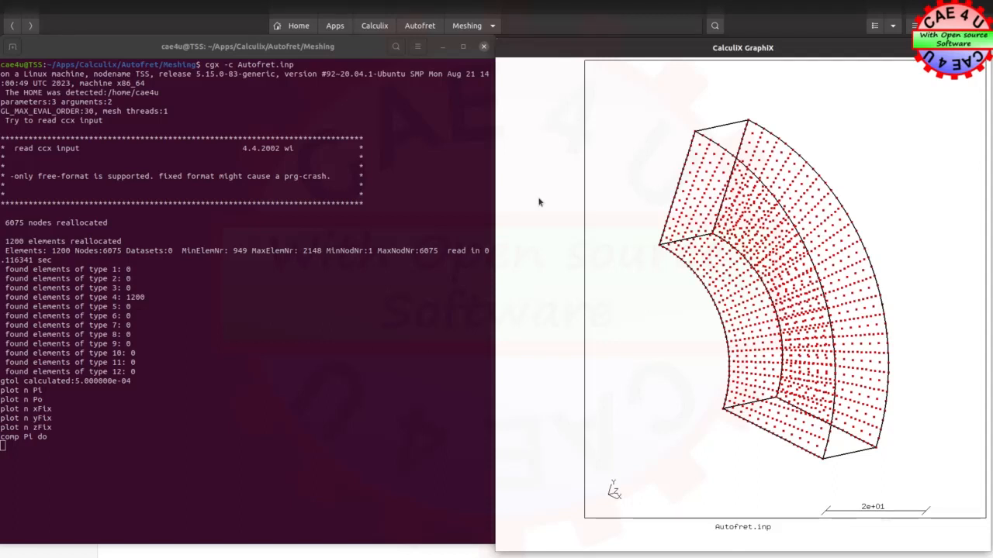
Export a pressure load of 10 on set Pi in Abaqus format with send Pi abq pres 10
text(send Pi abq pres 10)
key(Return)
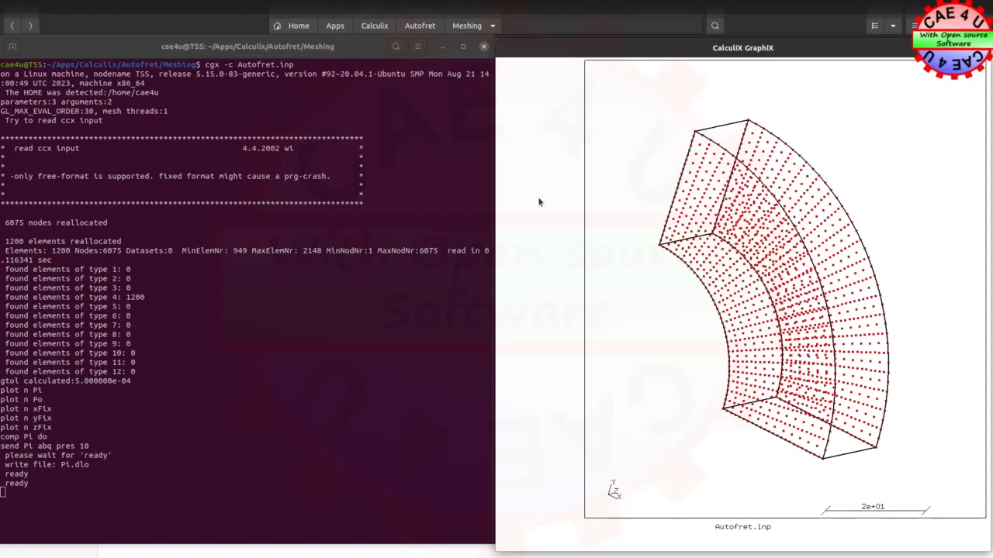
Extend set Po with all the entities its nodes define, using comp Po do
text(comp Po do)
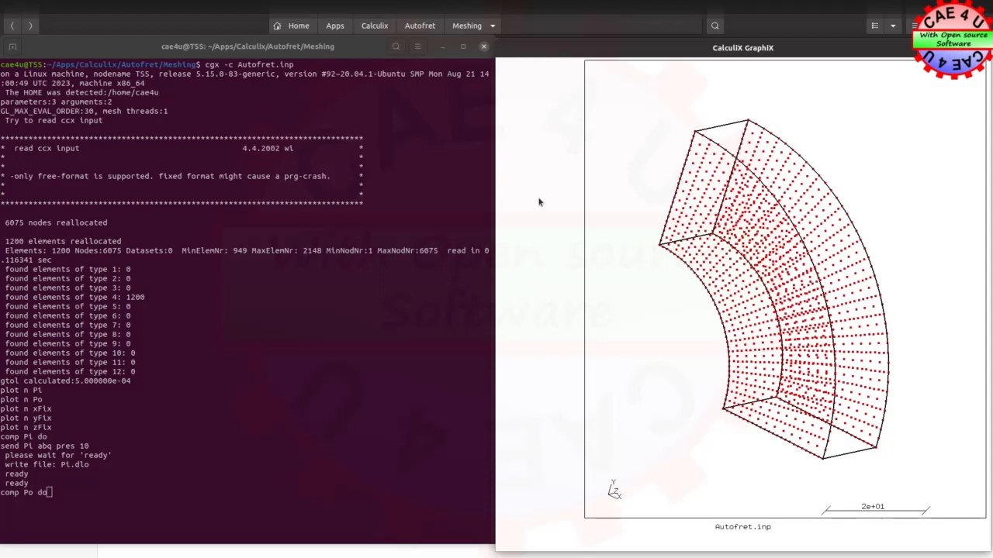
key(Return)
Export a pressure load of 10 on set Po in Abaqus format with send Po abq pres 10
text(send Po)
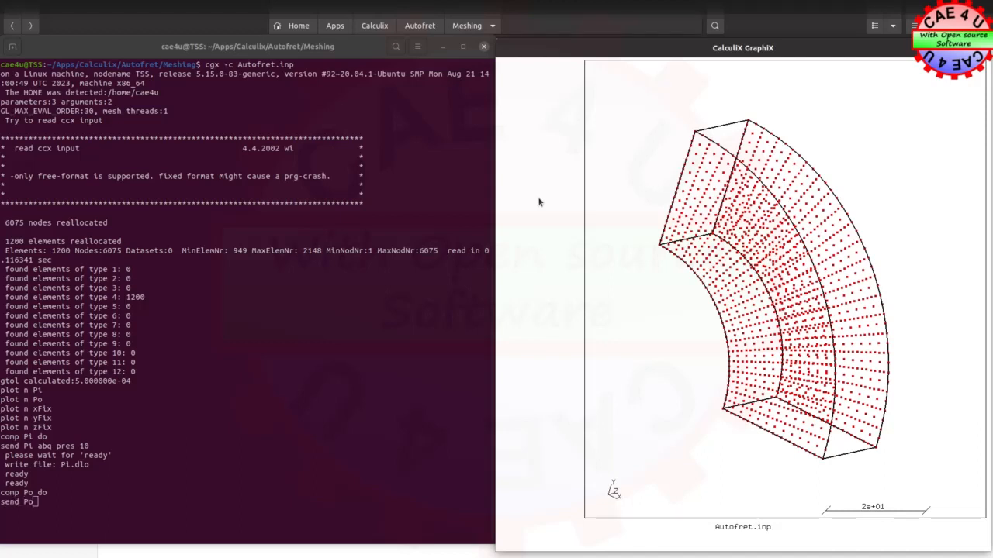
text( abq)
text(pres )
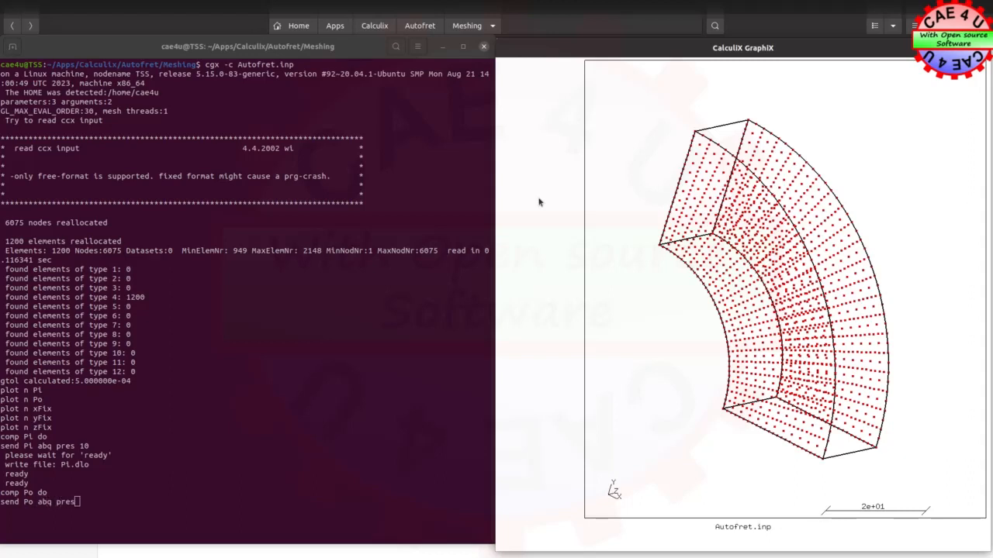
text(10)
key(Return)
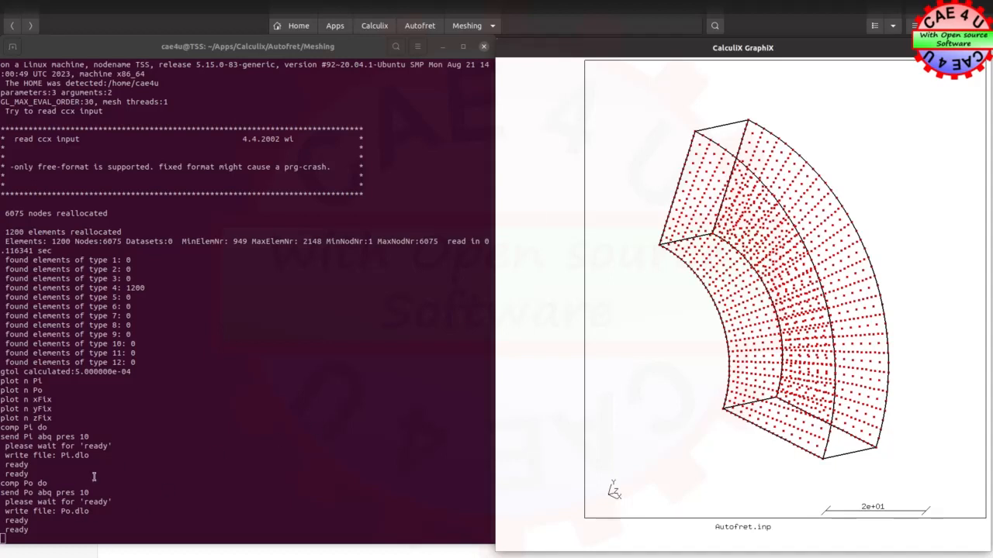
Open Pi.dlo from the Meshing folder, look through its element pressure entries and close it
click(442, 51)
click(276, 199)
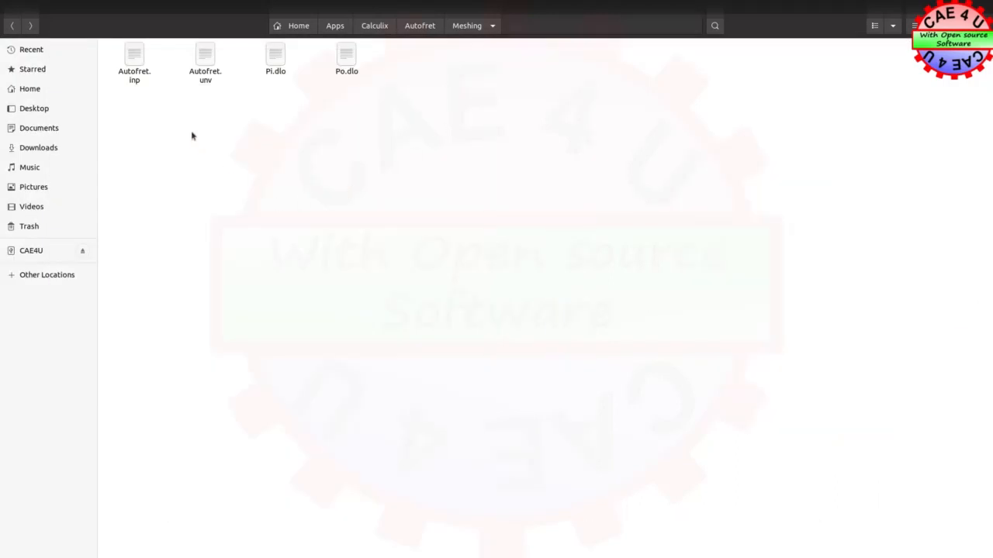
click(278, 62)
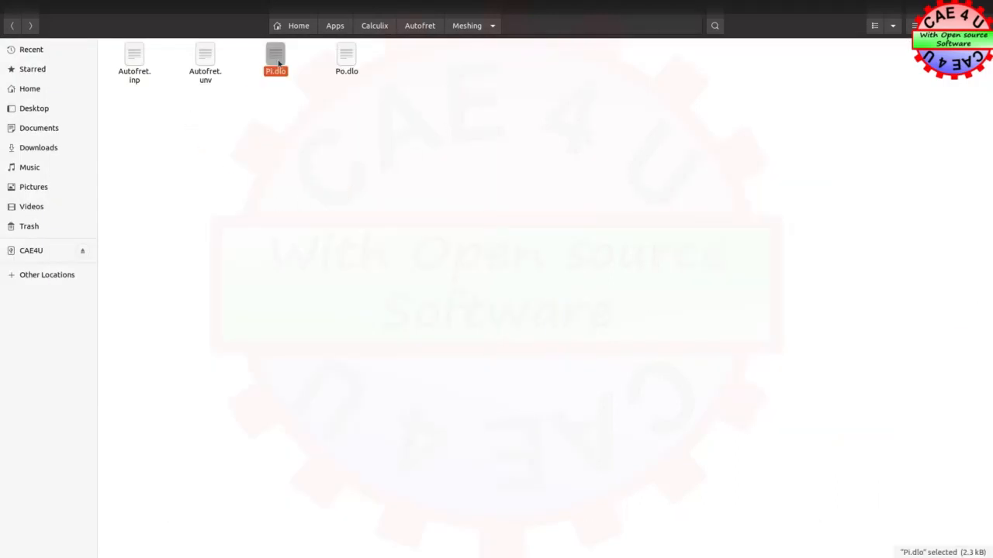
double_click(278, 62)
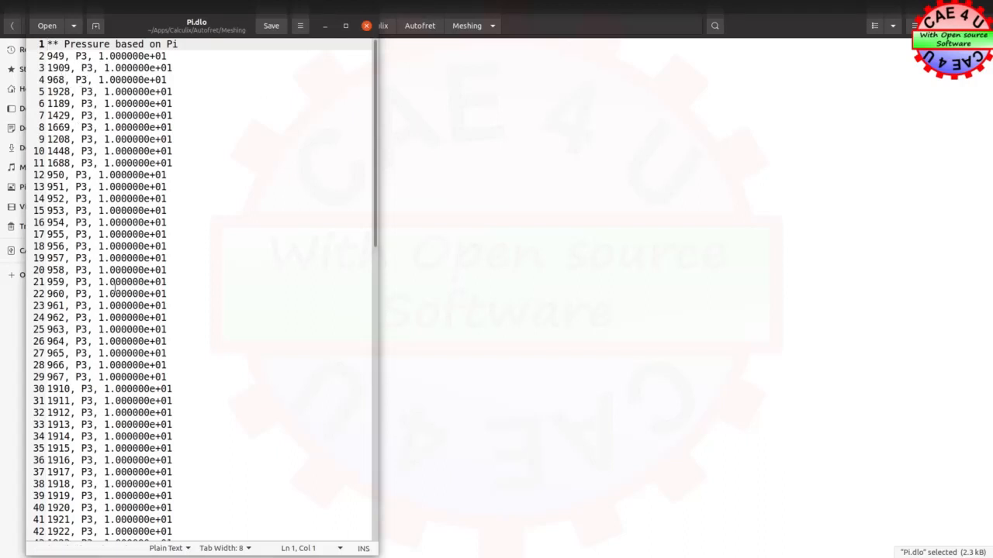
scroll(121, 446, down, 6)
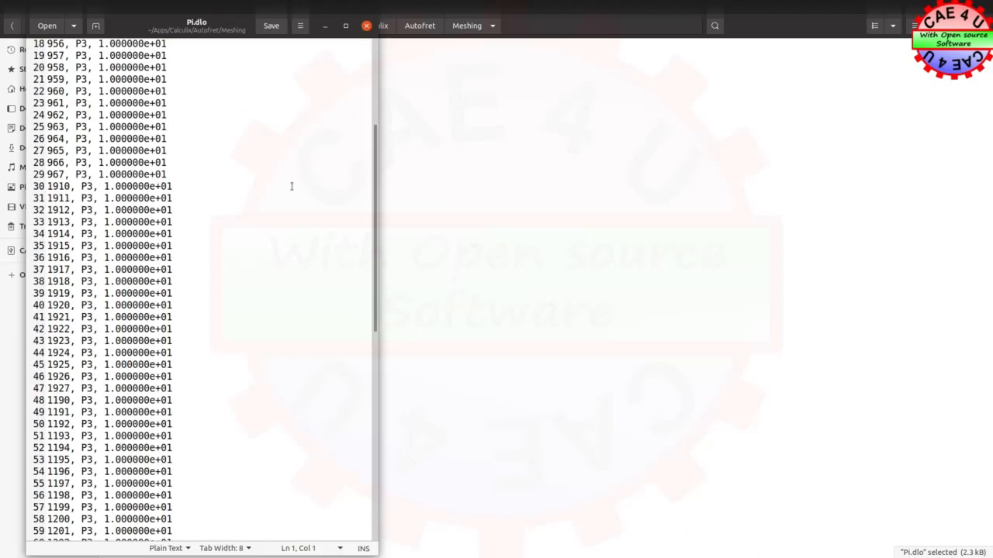
click(366, 26)
Open Po.dlo from the Meshing folder, check its element pressure entries and close it
click(348, 59)
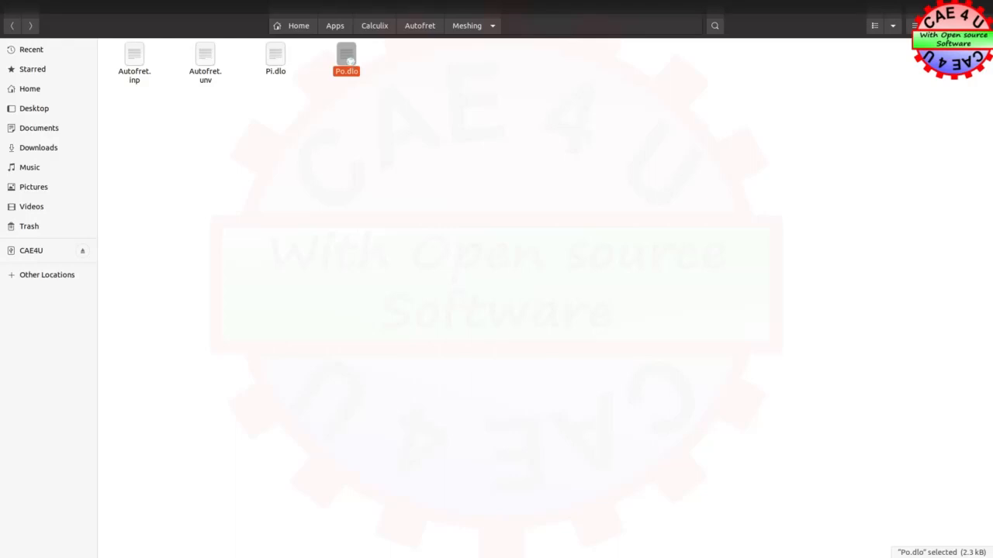
double_click(348, 59)
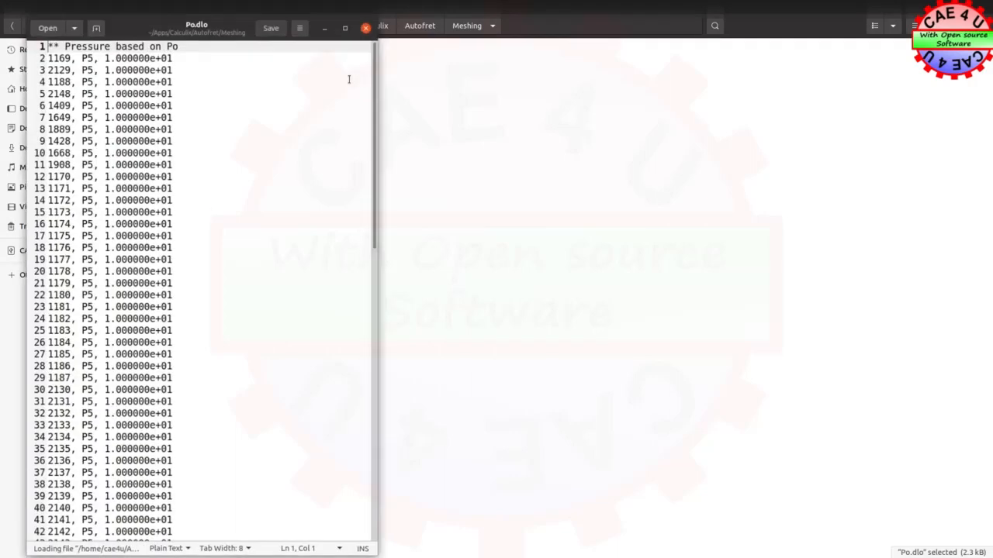
click(366, 26)
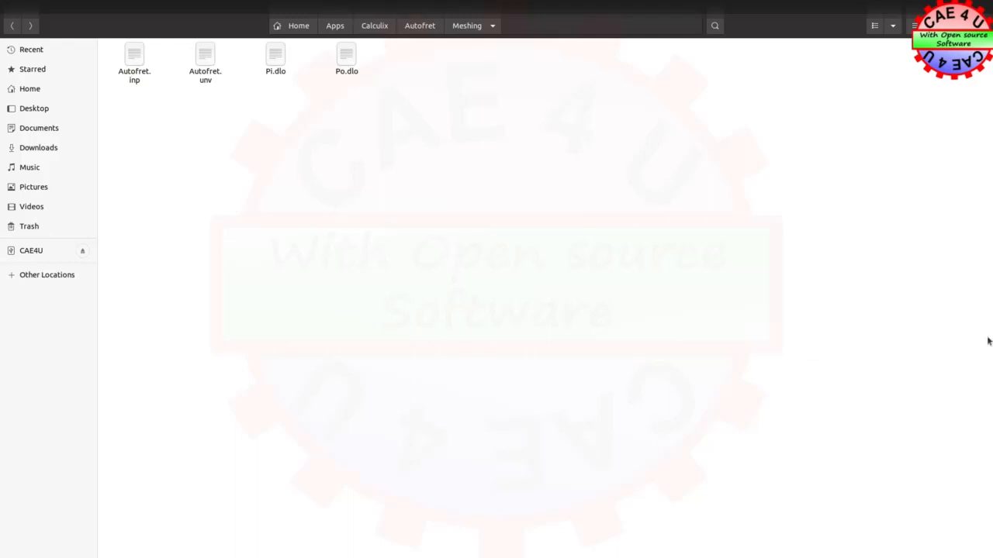
Set the solver thread count to 4 in the Case folder's terminal with export OMP_NUM_THREADS=4
mouse_move(989, 324)
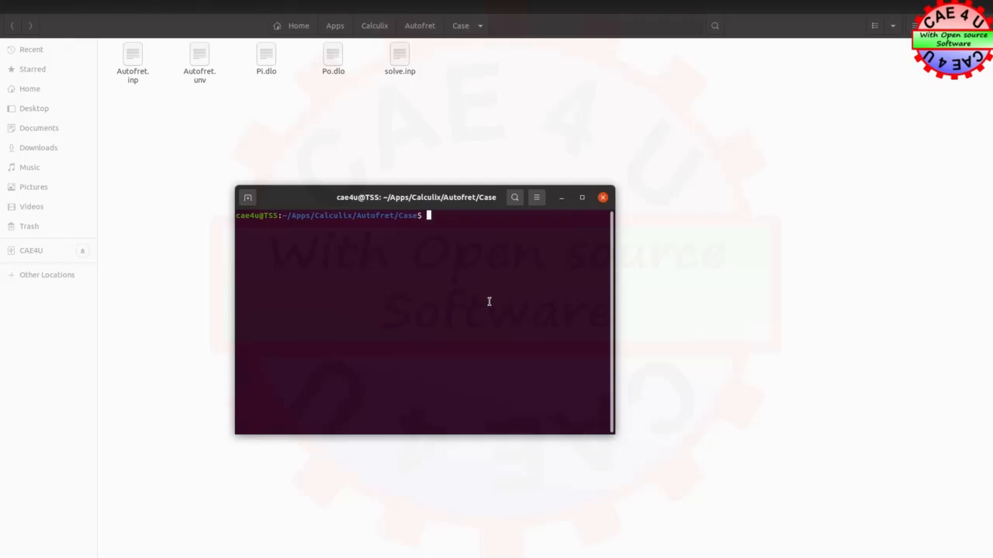
right_click(435, 219)
click(462, 249)
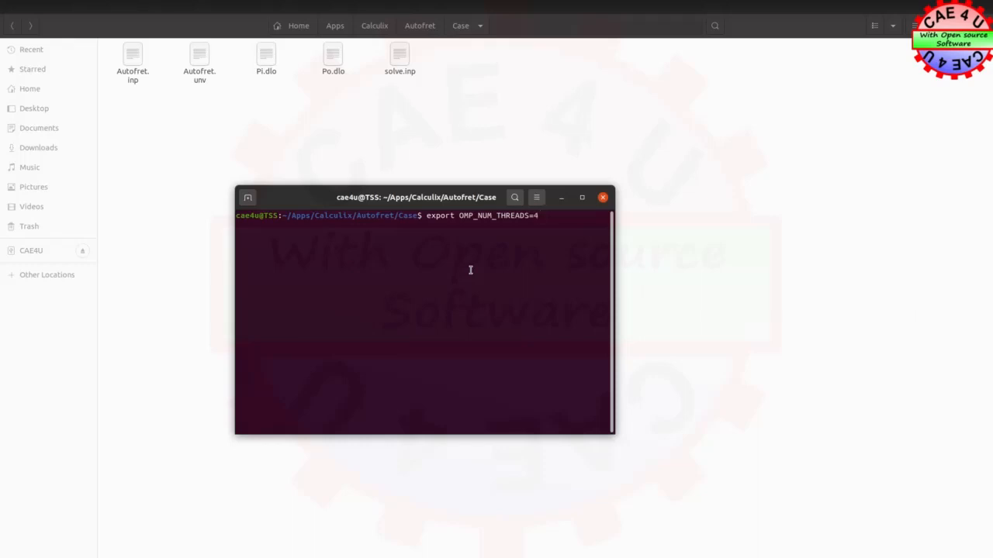
key(Return)
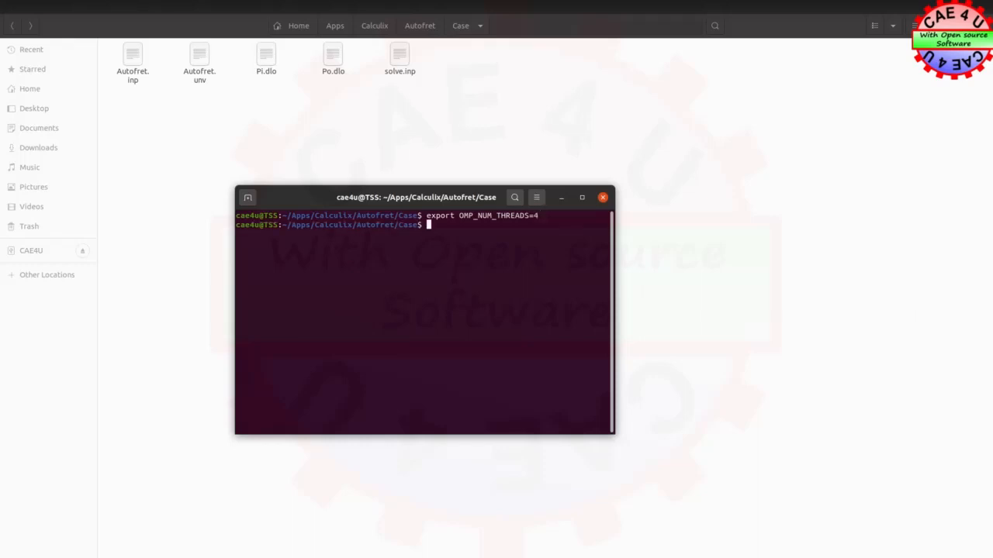
Run the CalculiX solver on solve.inp with ccx solve
text(ccx solve)
key(Return)
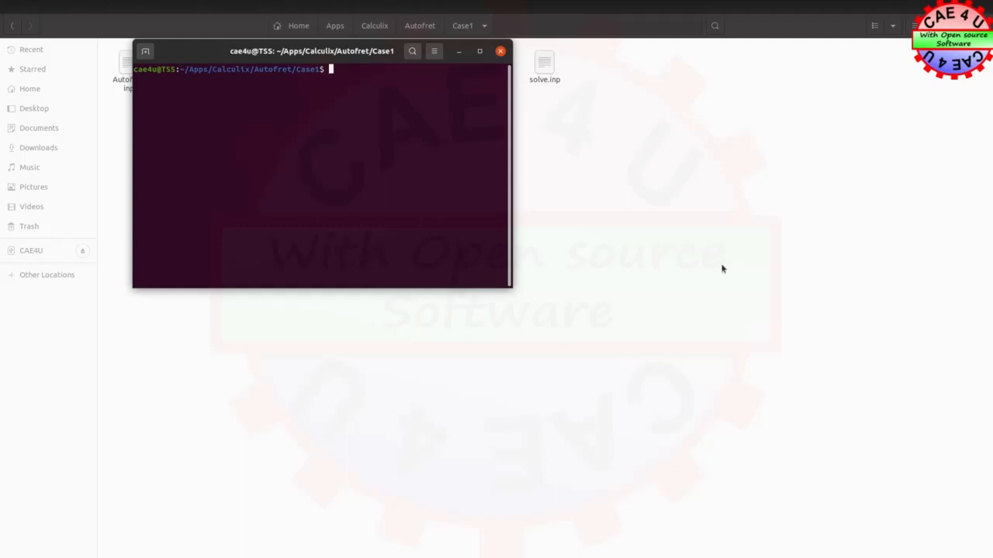
Load the Case1 results in CalculiX GraphiX with cgx -v solve.frd and enlarge the viewer window
text(cgx -v)
drag(345, 53, 371, 116)
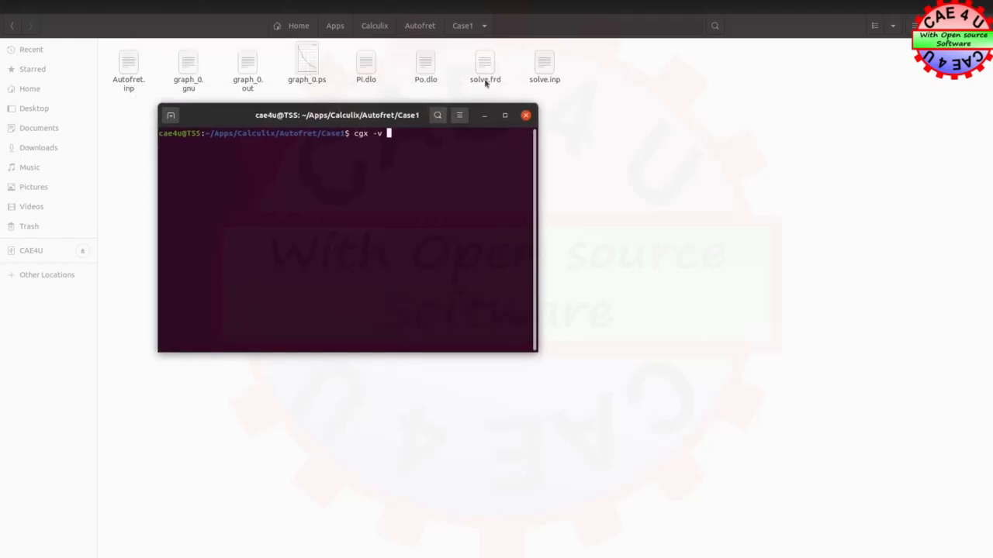
text(solve.frd)
key(Return)
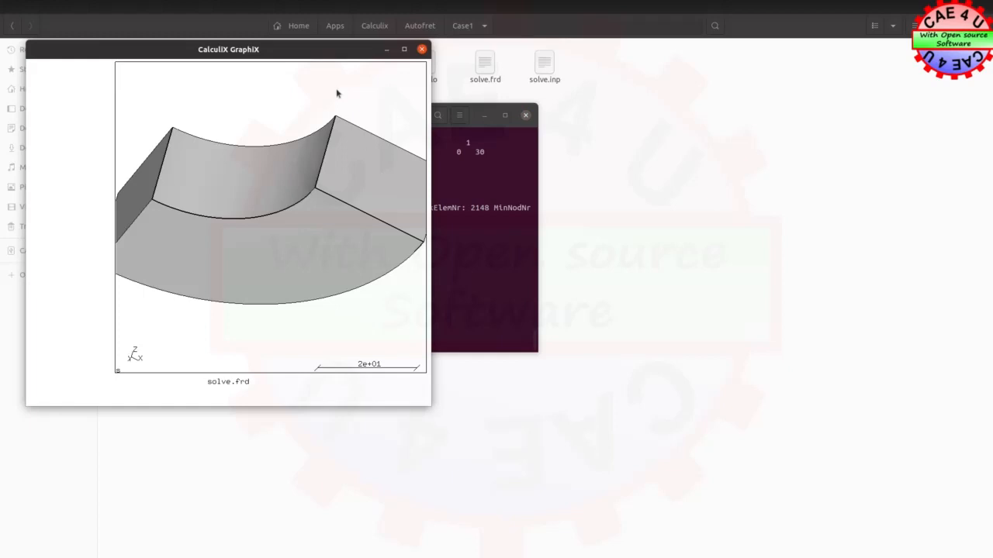
drag(273, 51, 502, 54)
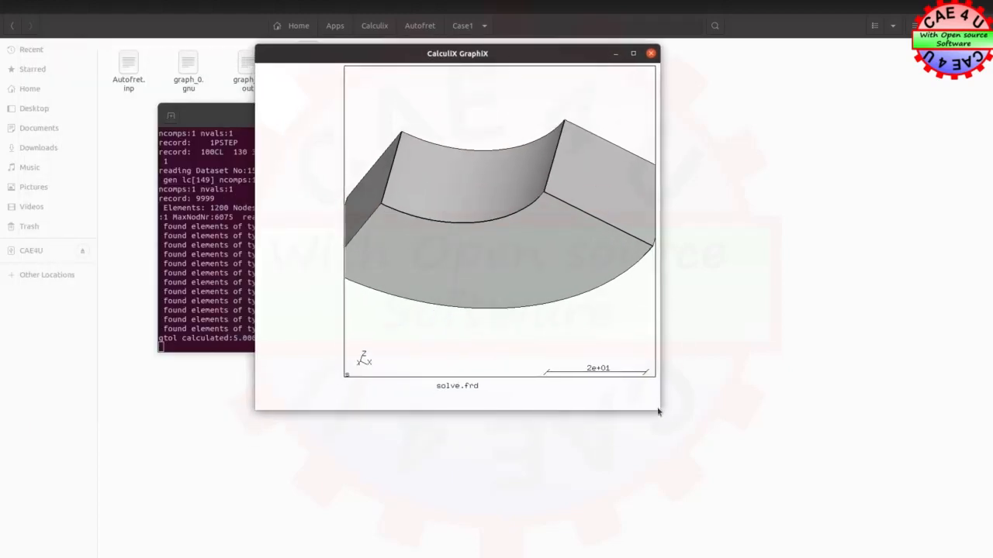
drag(657, 409, 960, 555)
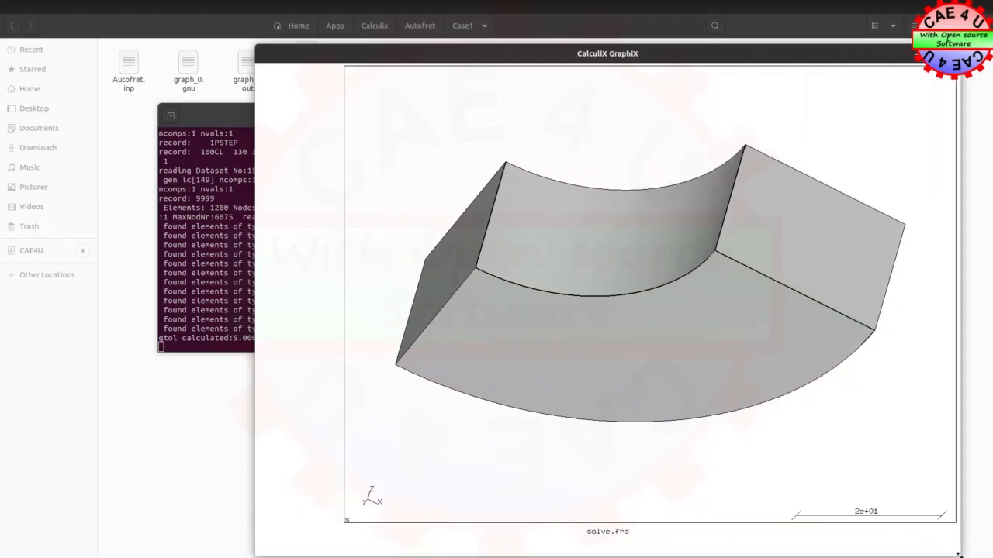
Display the displacement entity ALL for the first dataset and view the ring segment from another angle
click(295, 176)
mouse_move(305, 178)
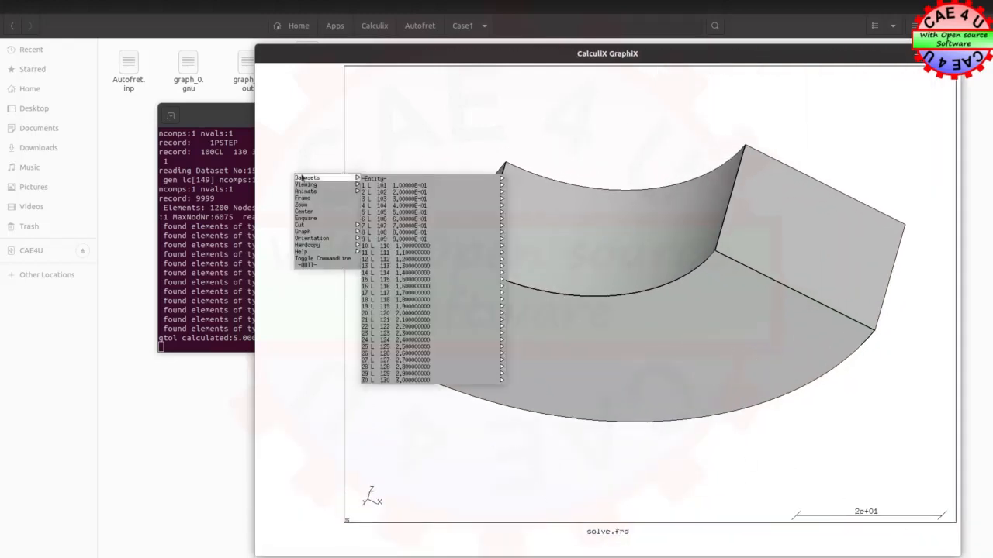
mouse_move(401, 179)
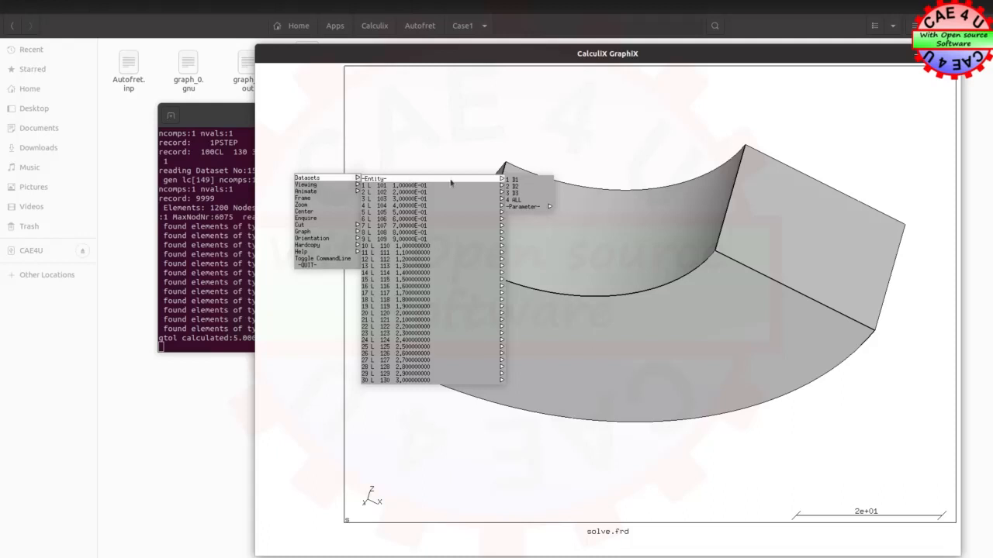
click(532, 199)
drag(589, 165, 629, 328)
Display the DISP dataset at time 2.0 with entity ALL and inspect the ring segment
click(332, 196)
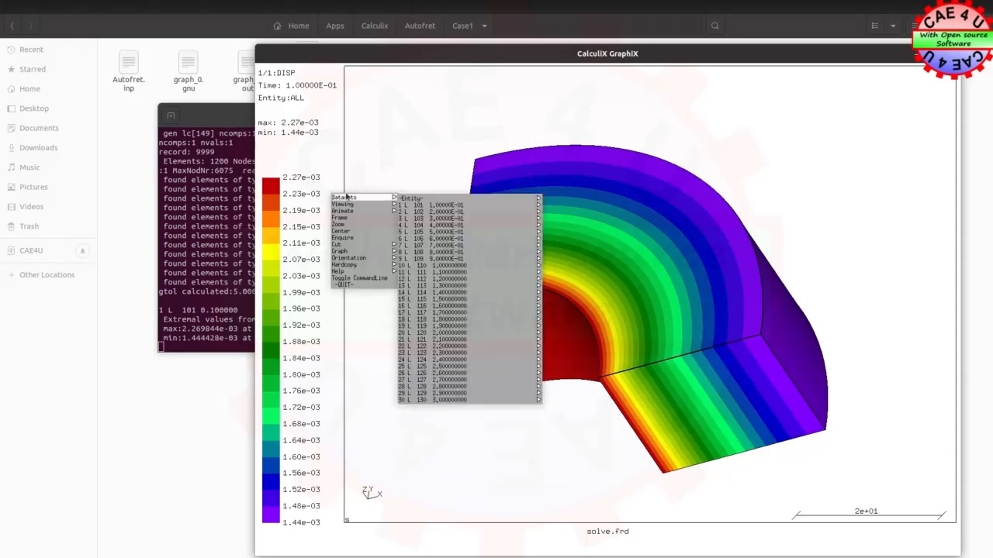
mouse_move(443, 400)
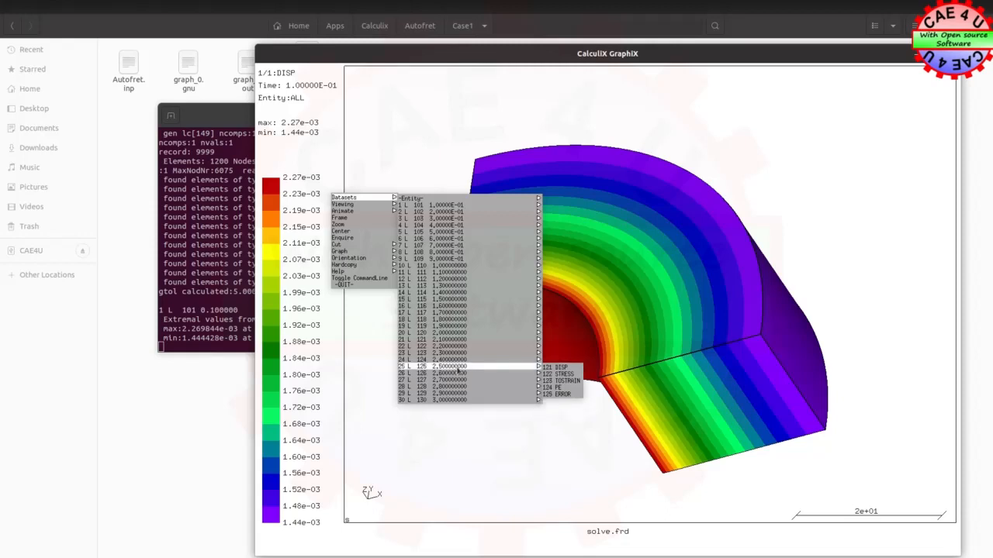
mouse_move(465, 333)
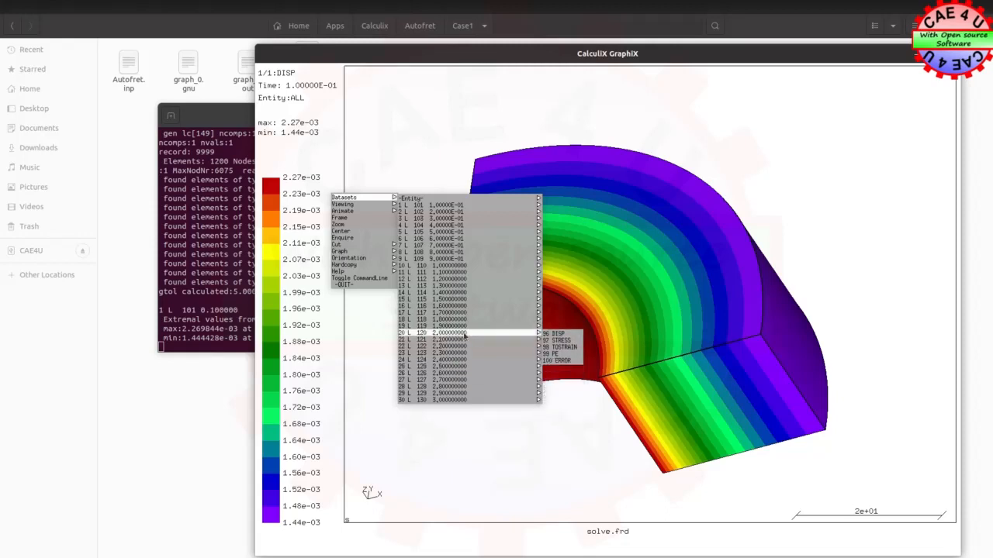
click(557, 335)
click(335, 250)
mouse_move(362, 254)
mouse_move(461, 261)
click(560, 278)
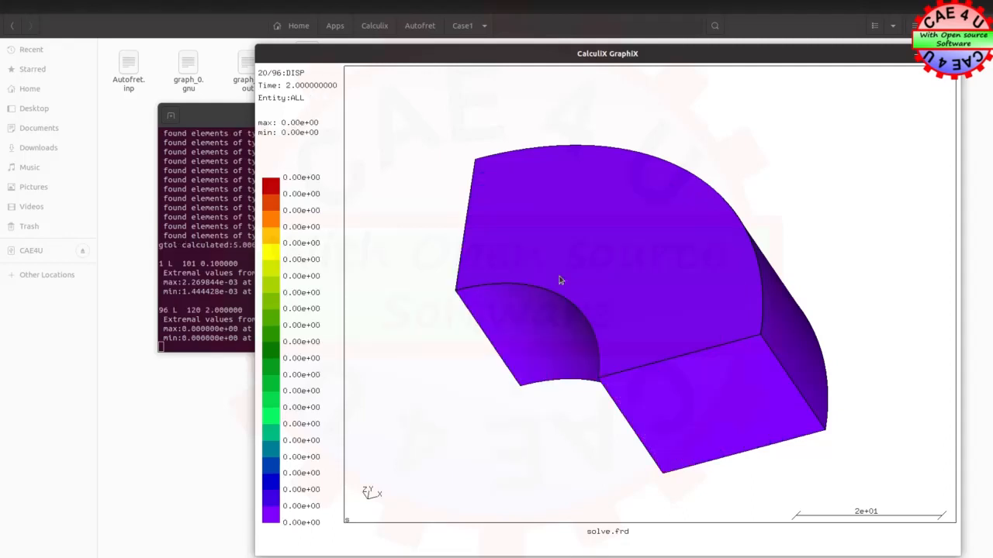
drag(525, 240, 604, 252)
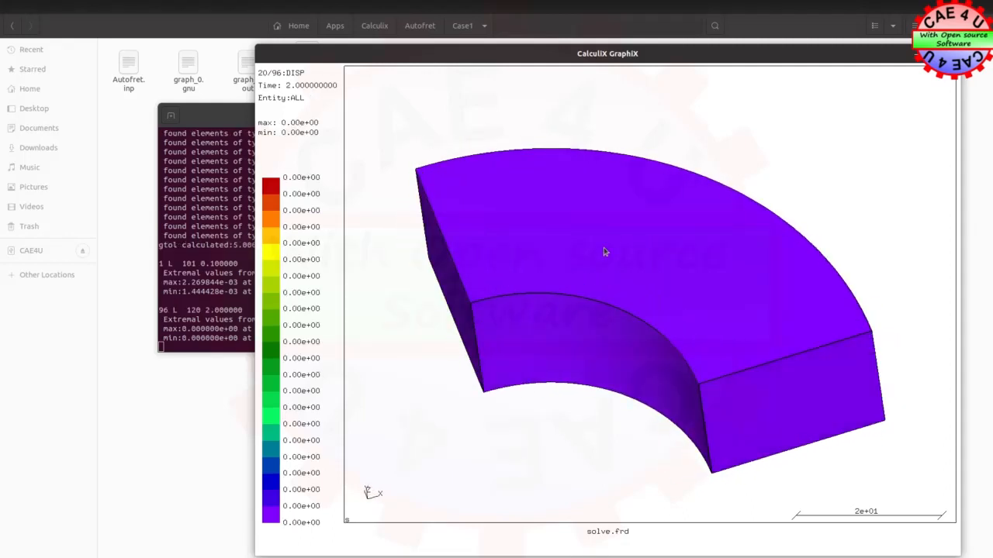
Display the PE dataset at time 2.0 with entity PE and view the ring segment from another angle
click(332, 240)
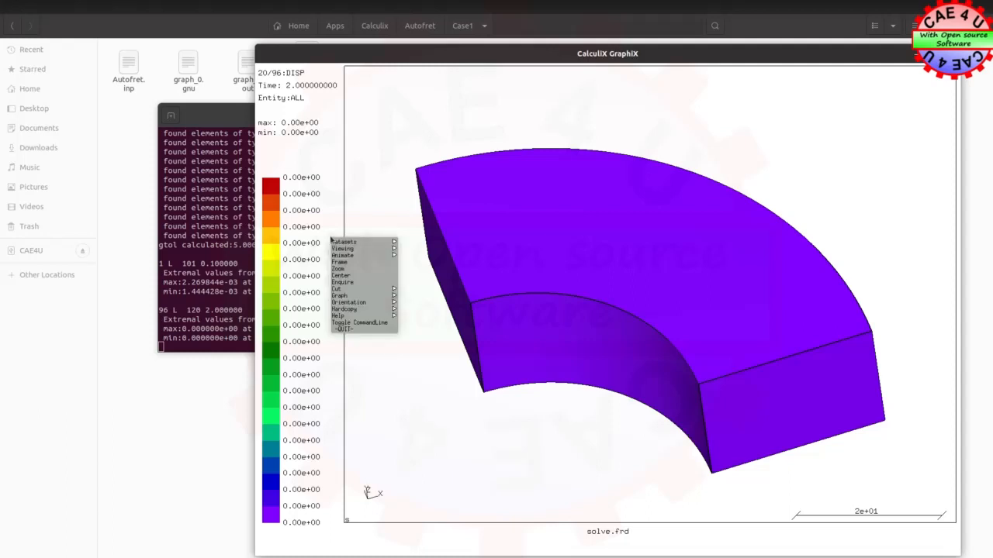
mouse_move(343, 242)
mouse_move(432, 243)
mouse_move(568, 272)
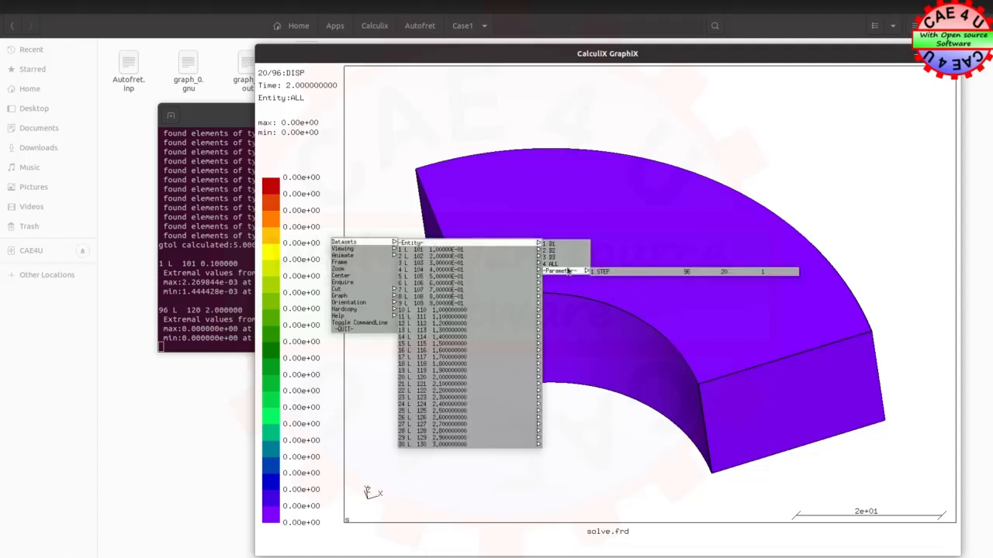
mouse_move(437, 324)
mouse_move(443, 379)
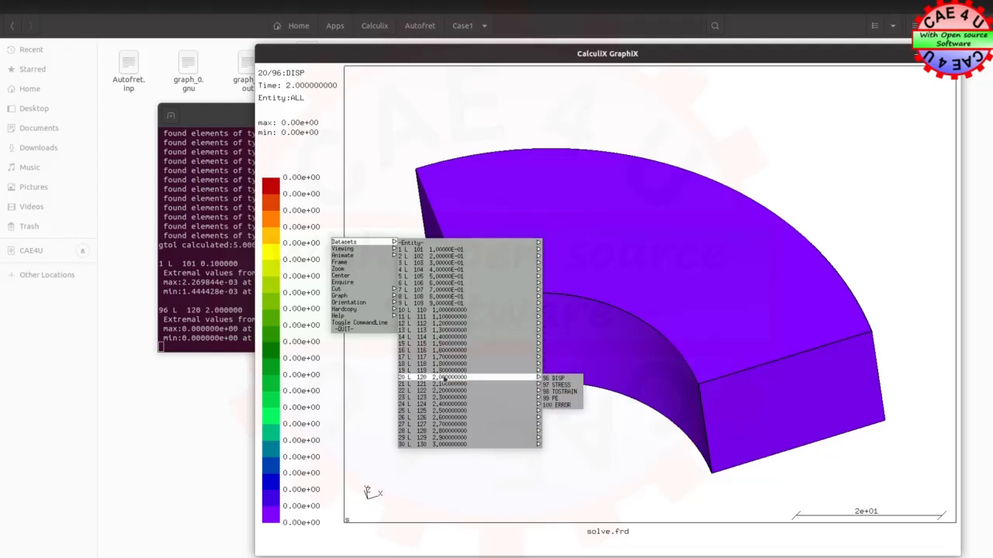
click(563, 398)
click(328, 231)
mouse_move(330, 235)
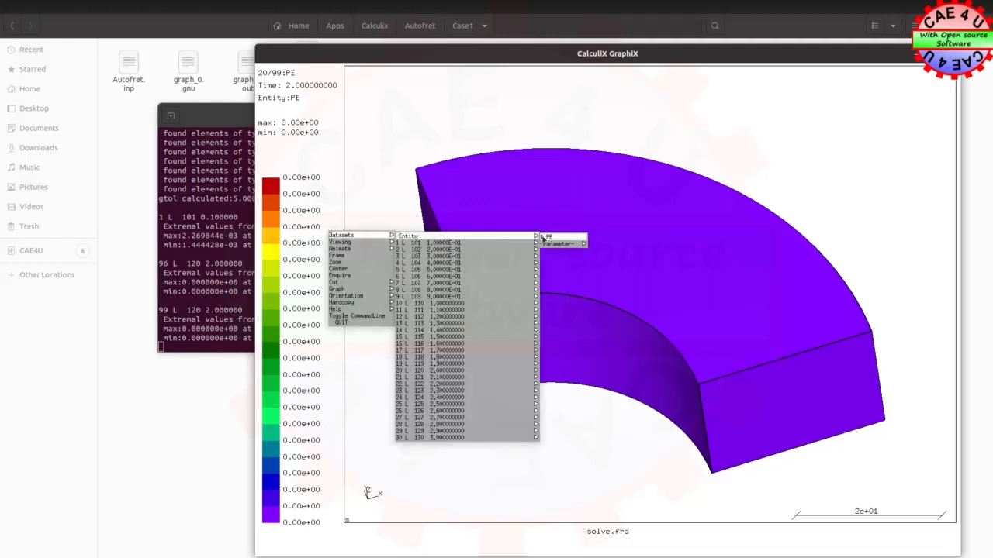
click(543, 236)
drag(537, 340, 533, 268)
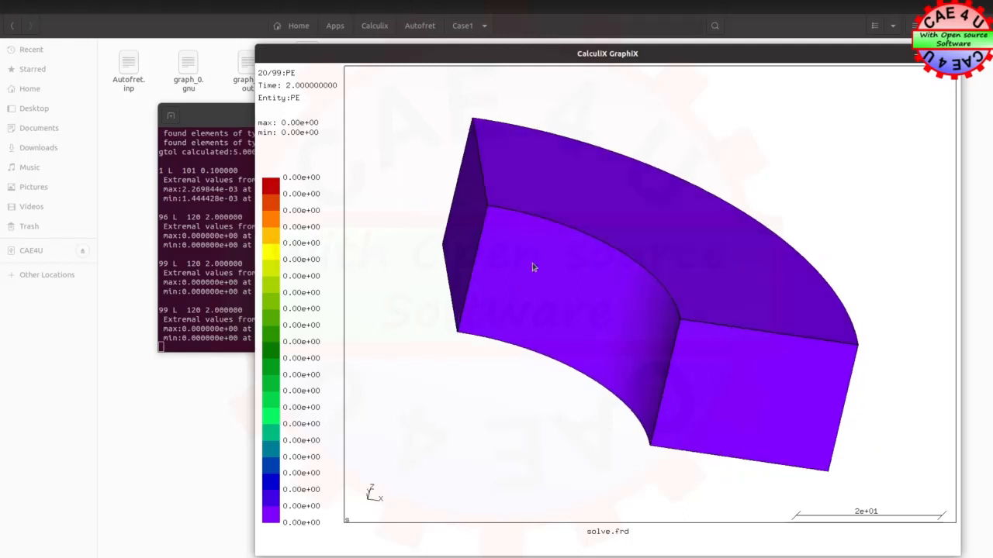
Display the TOSTRAIN dataset at time 2.0 with entity Mises and rotate the ring segment
click(328, 249)
mouse_move(334, 251)
mouse_move(452, 281)
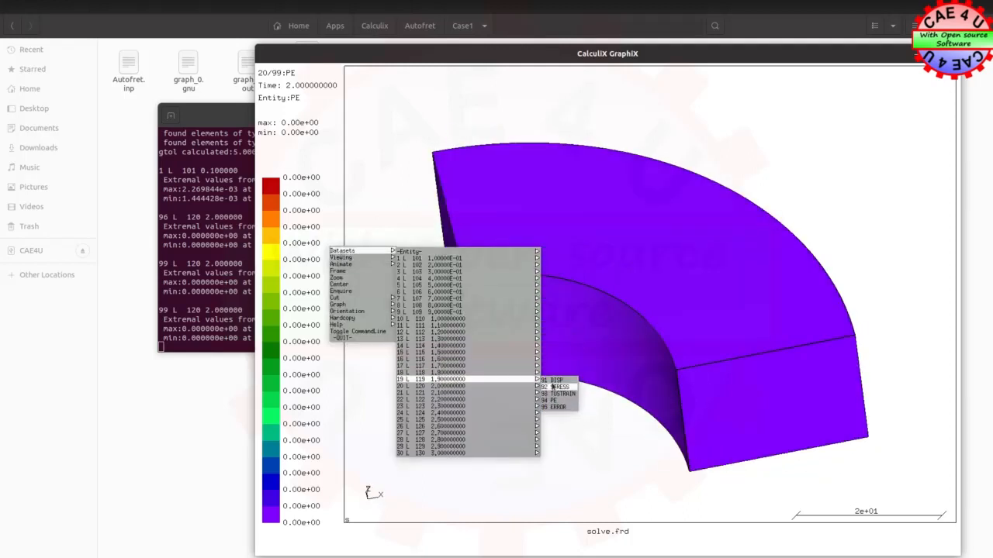
click(570, 403)
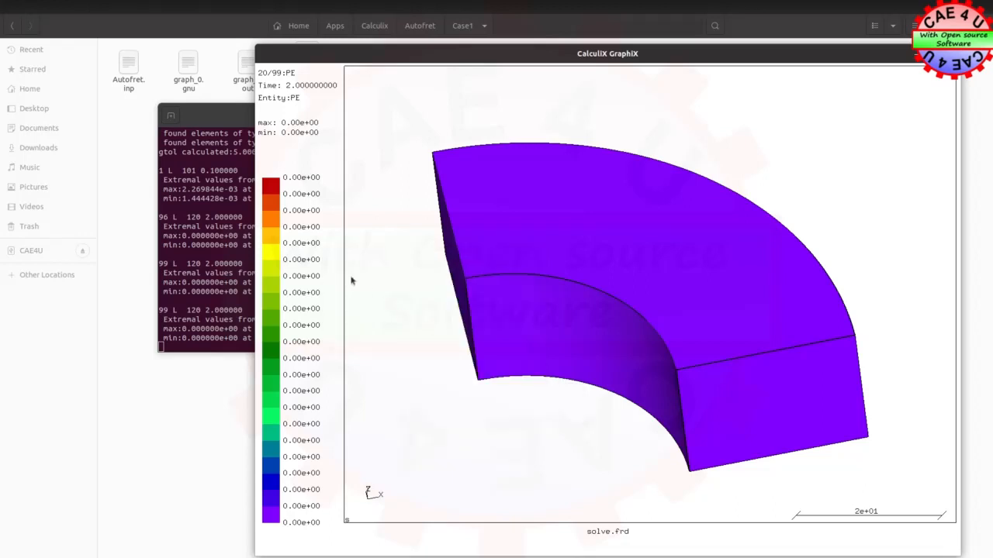
click(333, 263)
mouse_move(335, 262)
mouse_move(471, 262)
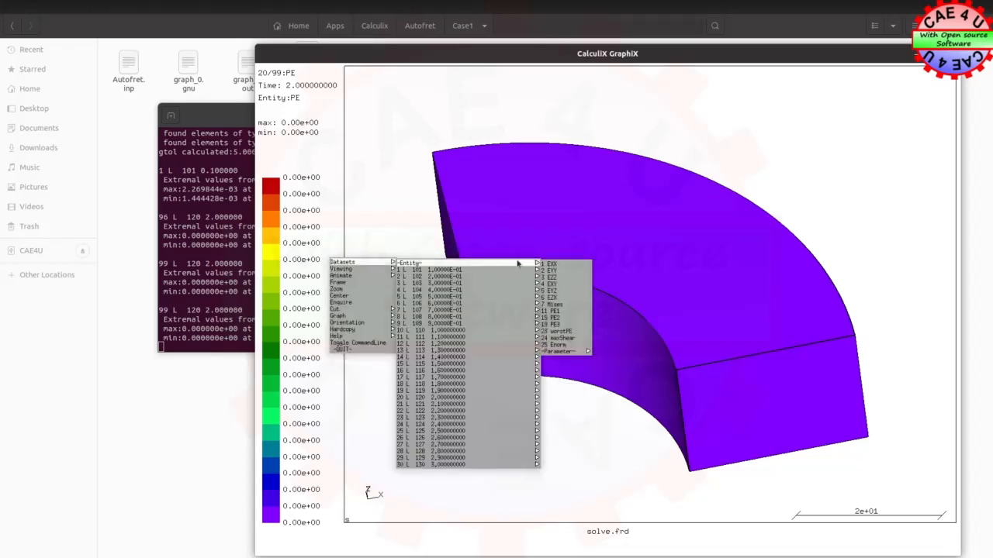
click(552, 304)
drag(408, 251, 542, 251)
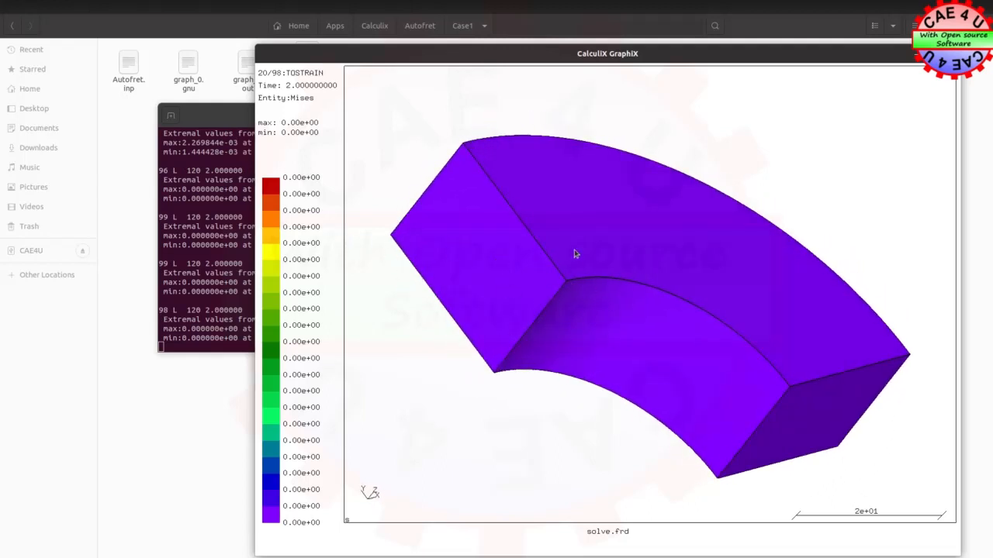
Display the DISP dataset at time 3.0 with entity ALL on the ring segment
click(332, 233)
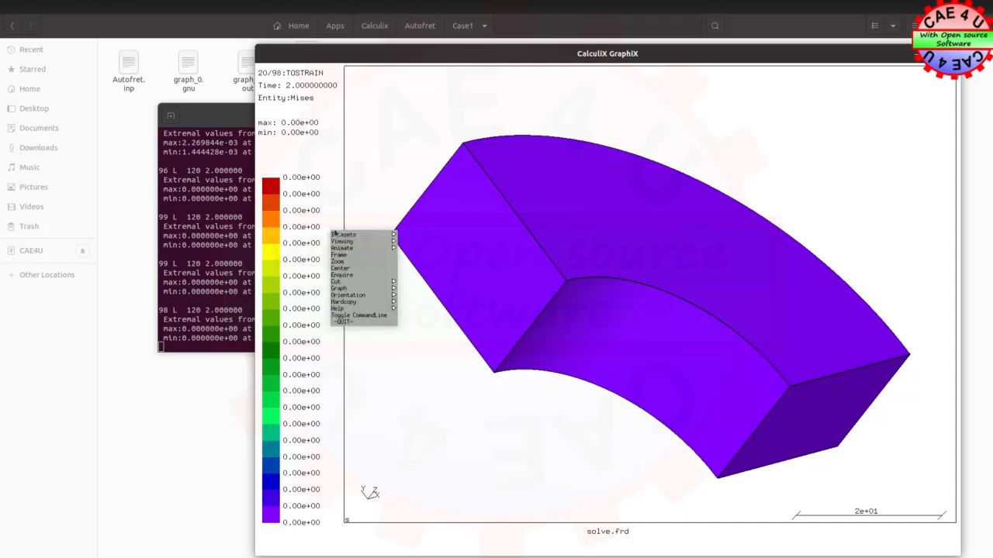
mouse_move(345, 234)
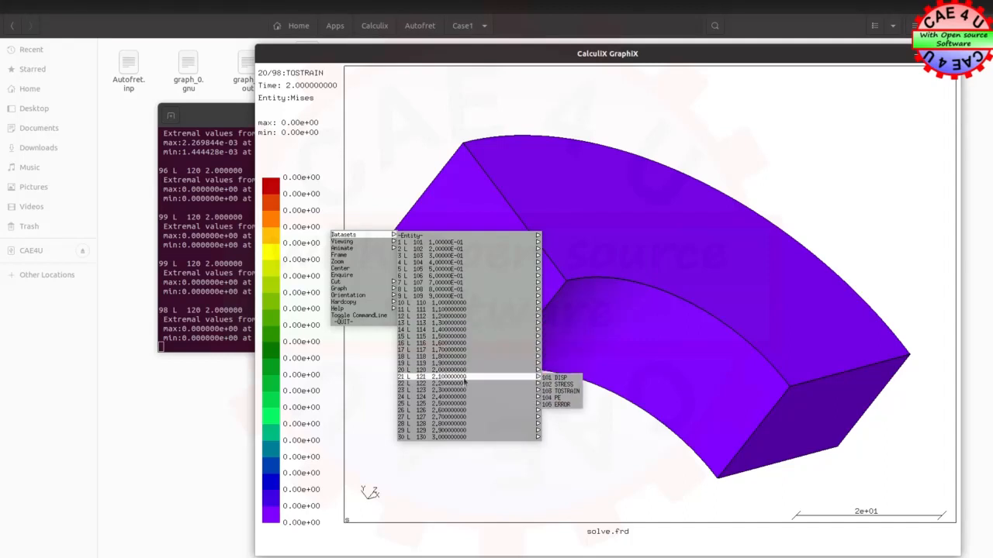
mouse_move(523, 433)
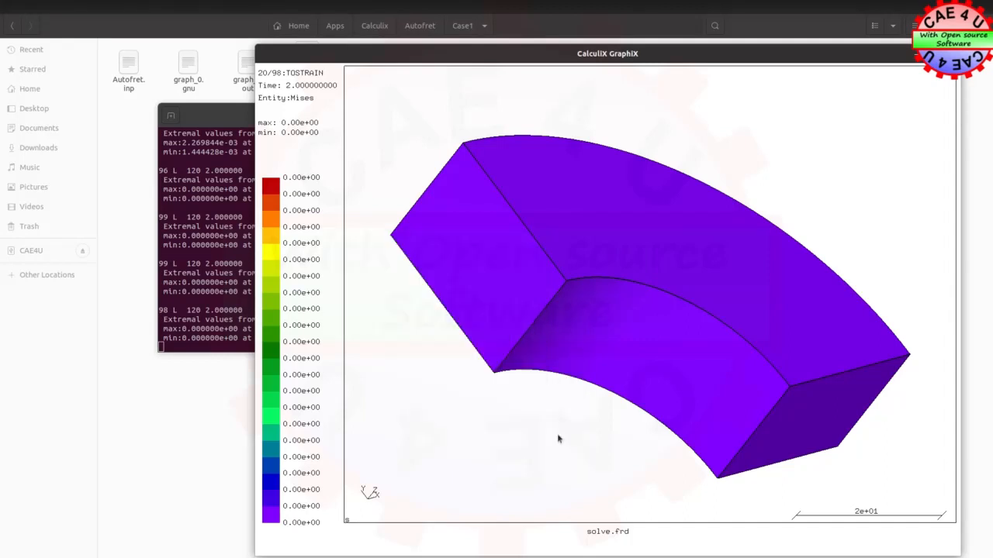
drag(331, 244, 333, 250)
mouse_move(341, 245)
mouse_move(426, 249)
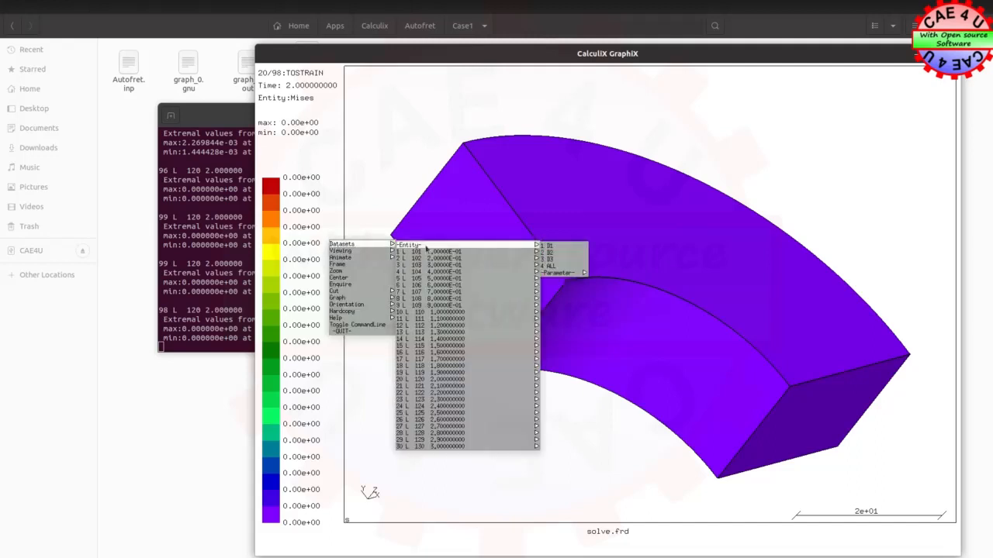
click(552, 266)
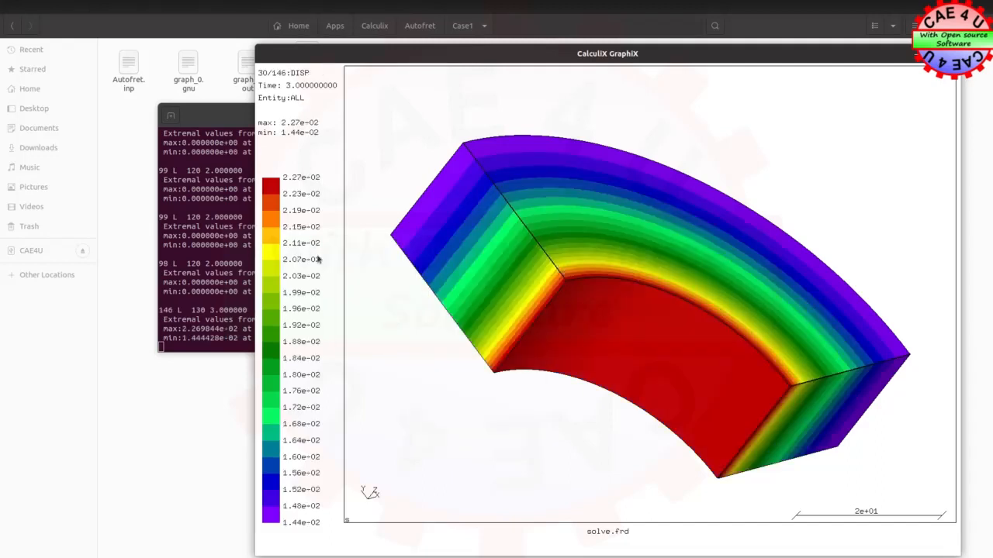
Display the STRESS dataset at time 3.0 with entity Mises and inspect the stress bands across the ring wall
click(328, 258)
mouse_move(461, 363)
mouse_move(465, 453)
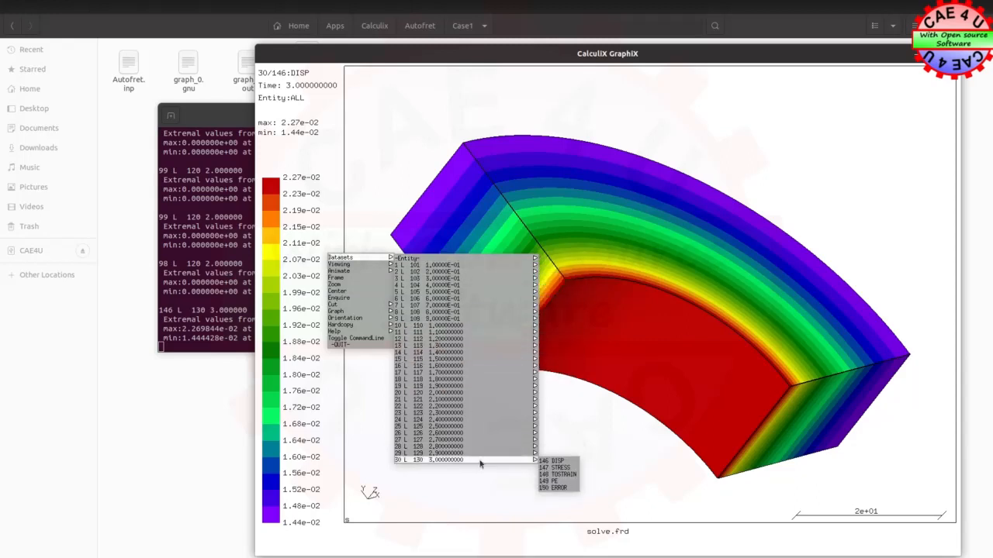
mouse_move(494, 460)
click(554, 470)
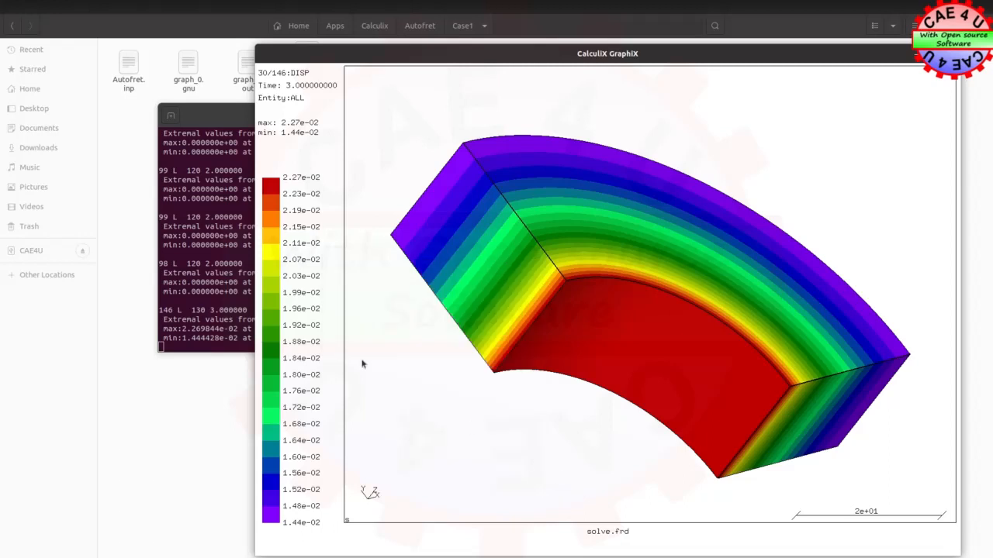
click(339, 269)
mouse_move(437, 268)
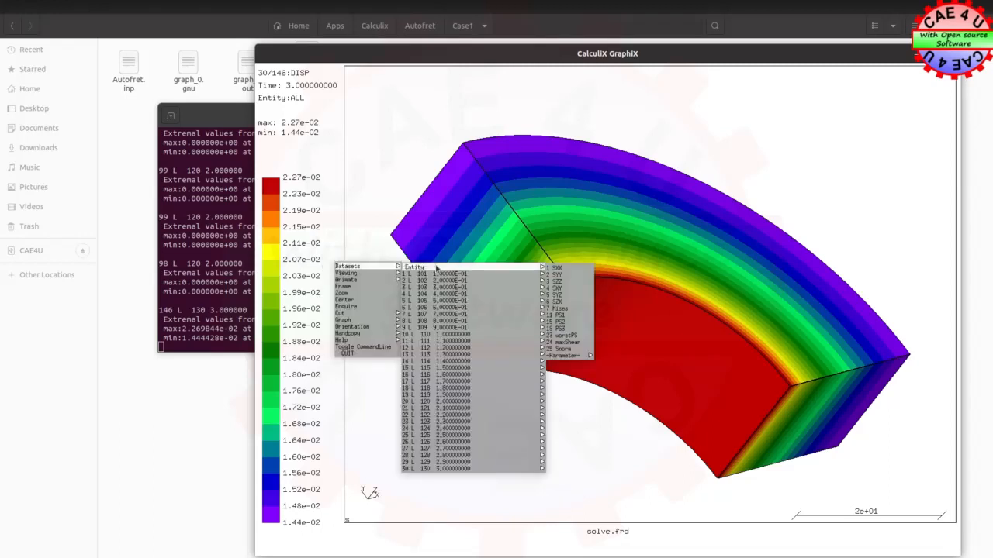
click(573, 308)
drag(812, 291, 742, 332)
drag(594, 173, 505, 241)
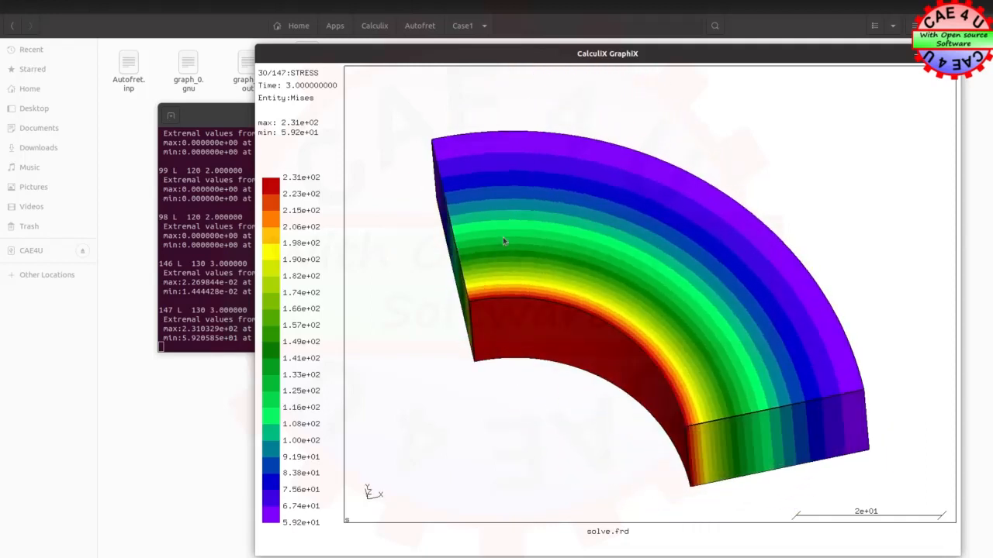
drag(594, 394, 560, 367)
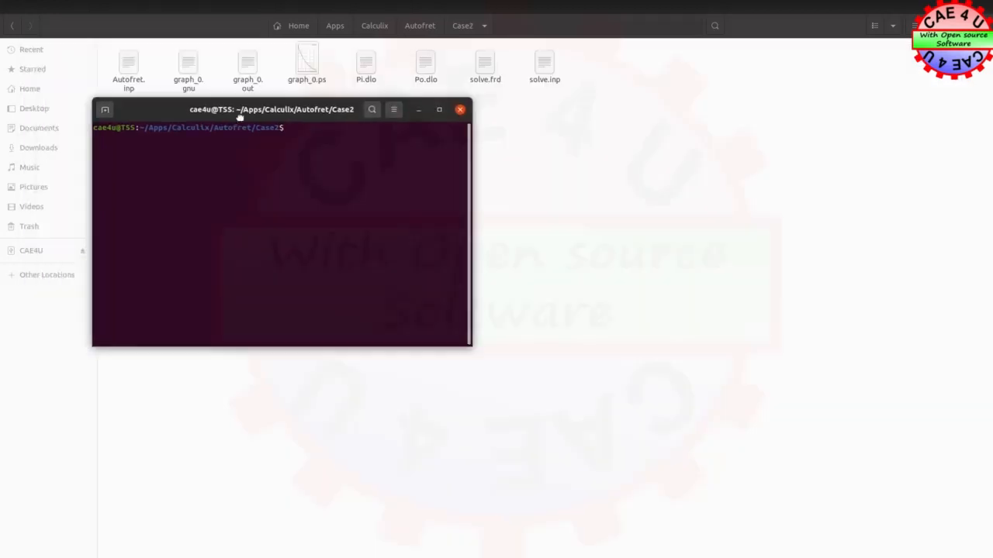
Load the Case2 results from the Case2 terminal with cgx -v solve.frd
drag(240, 115, 407, 161)
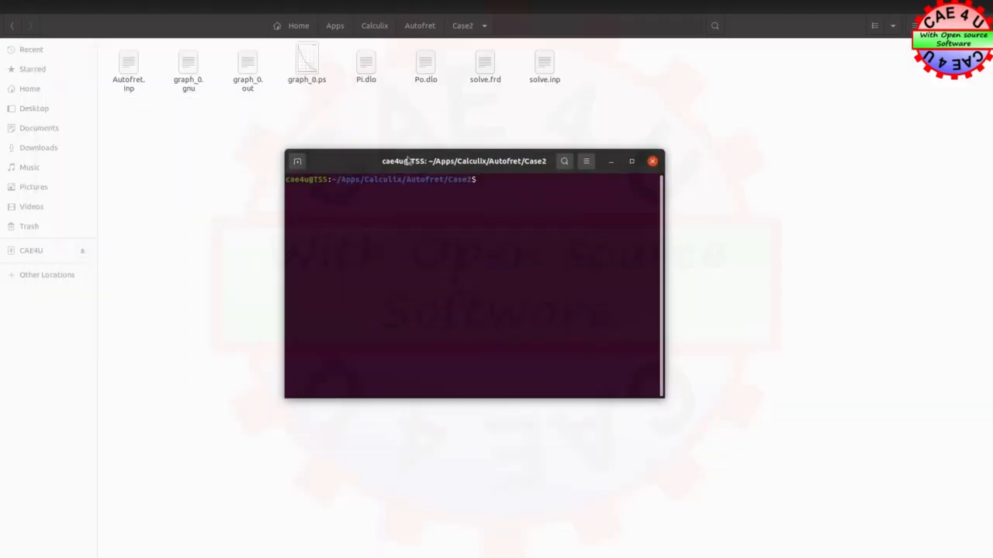
text(cgx -v solve.inp)
key(BackSpace)
key(BackSpace)
text(frd)
key(Return)
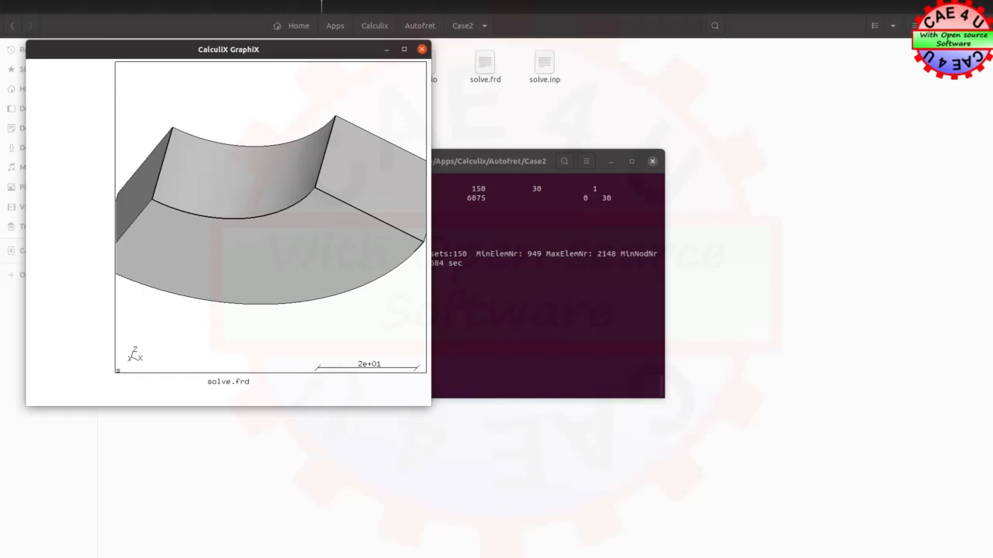
Display the Case2 DISP dataset at time 2.0 with entity ALL and inspect the ring segment
drag(305, 52, 727, 121)
drag(741, 204, 685, 314)
drag(483, 225, 615, 359)
drag(679, 361, 712, 361)
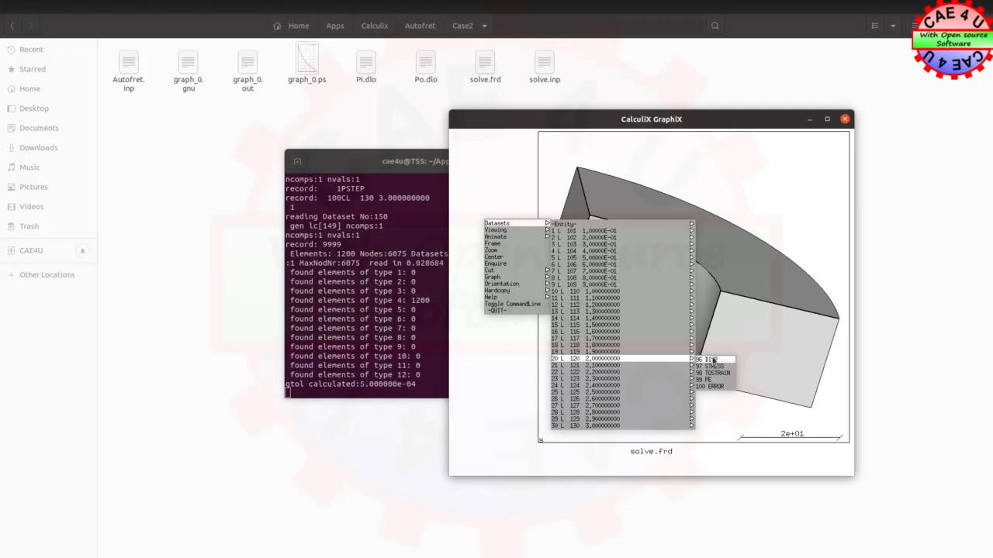
drag(712, 362, 714, 362)
drag(482, 248, 701, 270)
drag(682, 231, 663, 288)
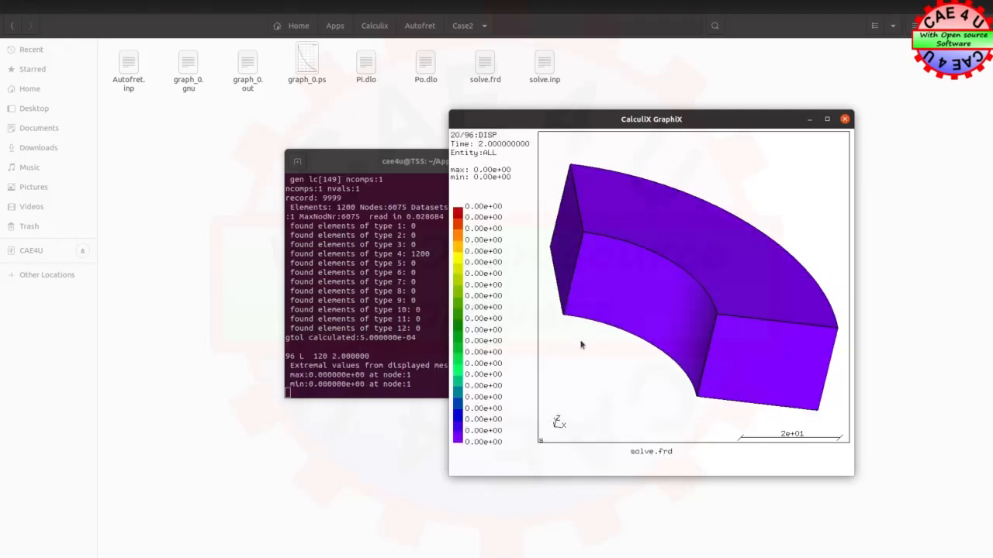
Display the Case2 STRESS dataset at time 3.0 with entity Mises
click(515, 247)
mouse_move(532, 310)
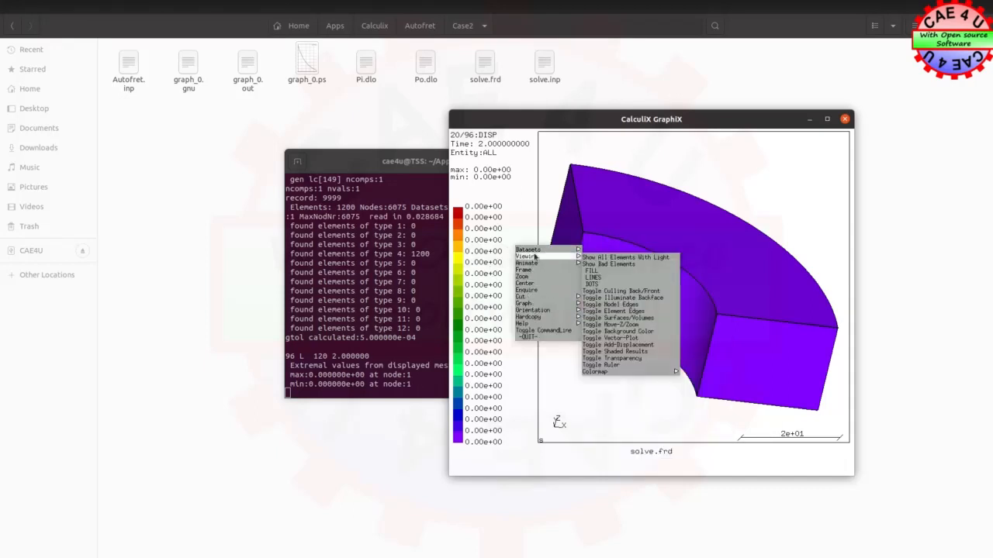
mouse_move(531, 249)
mouse_move(628, 251)
mouse_move(707, 454)
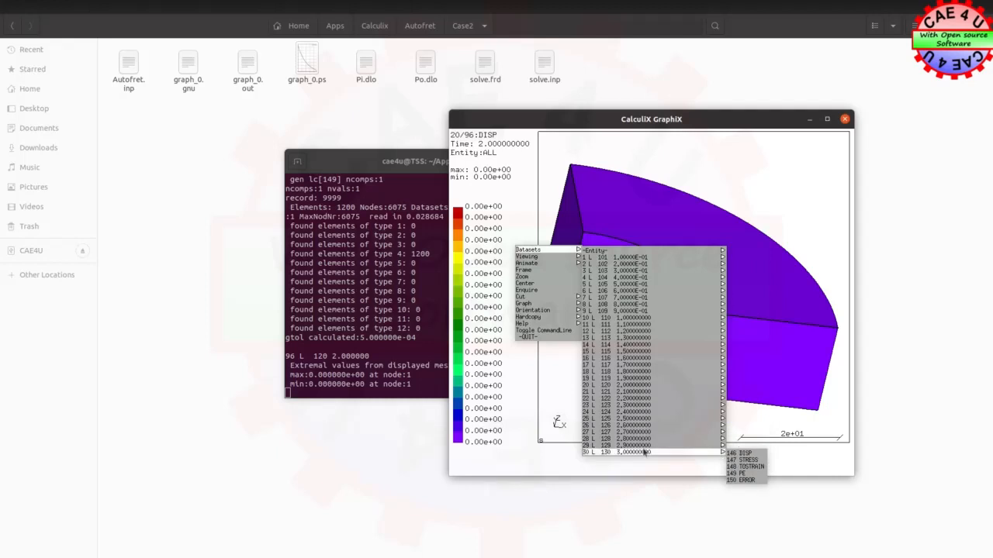
click(750, 460)
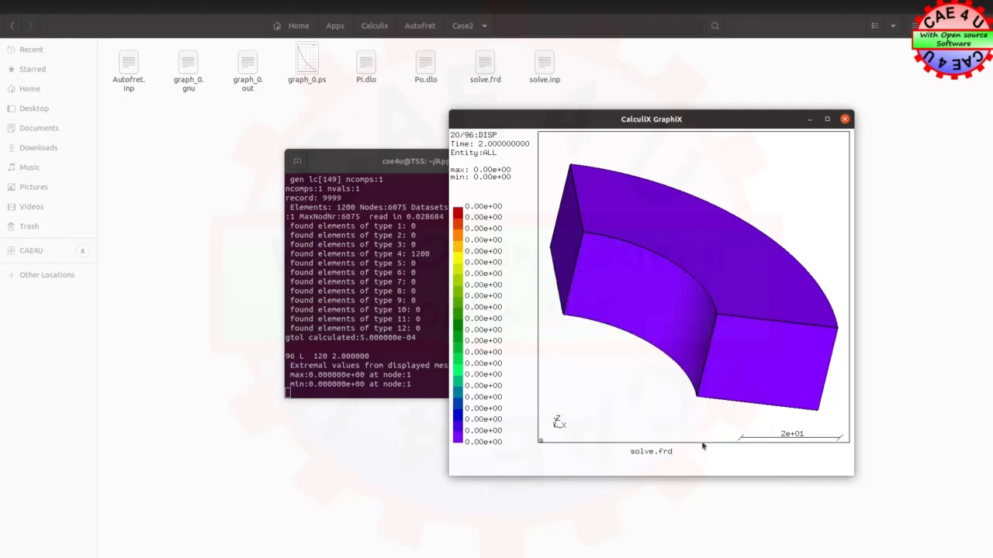
click(524, 277)
mouse_move(612, 276)
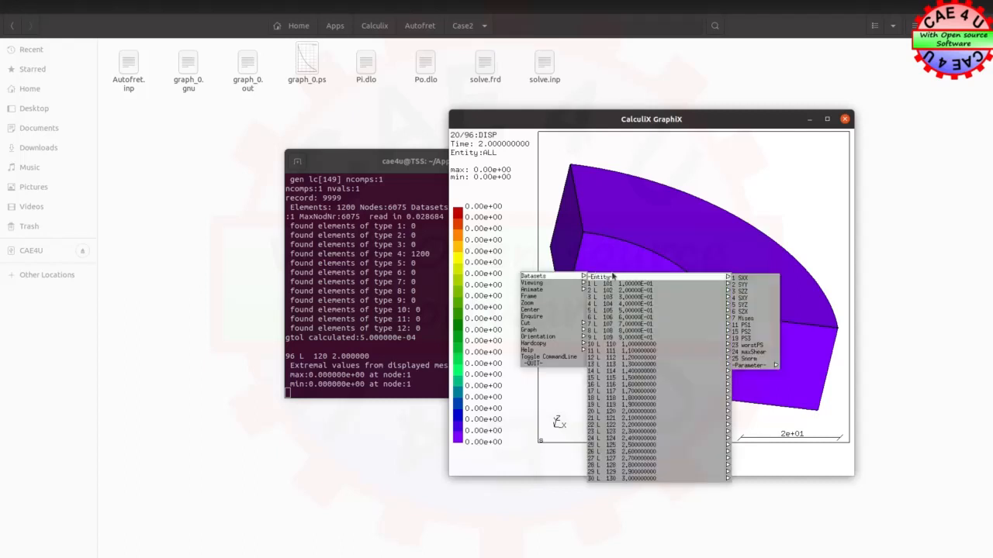
click(756, 318)
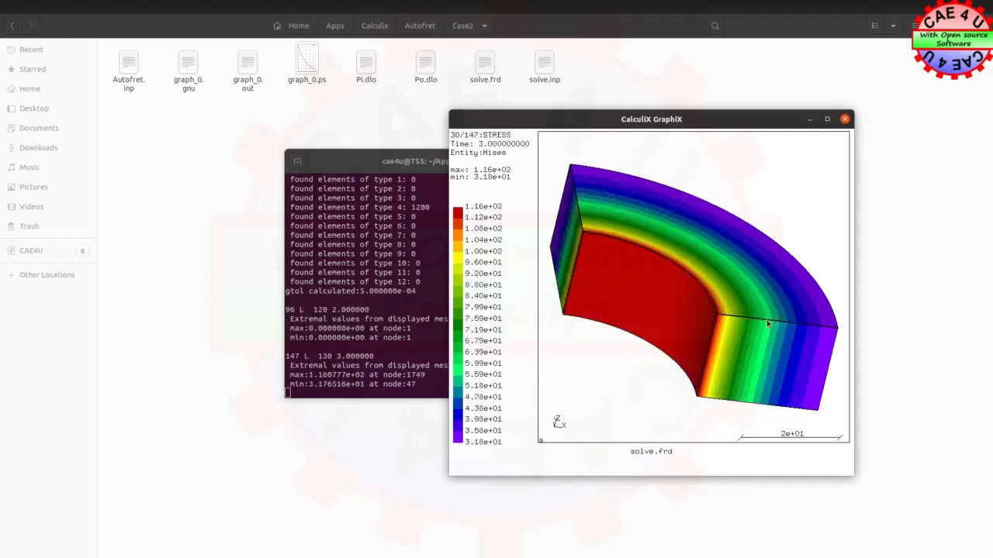
Enlarge the Case2 viewer window and turn the ring segment to inspect its Mises stress nearly face-on
drag(540, 122, 498, 49)
drag(813, 399, 981, 546)
drag(726, 348, 705, 355)
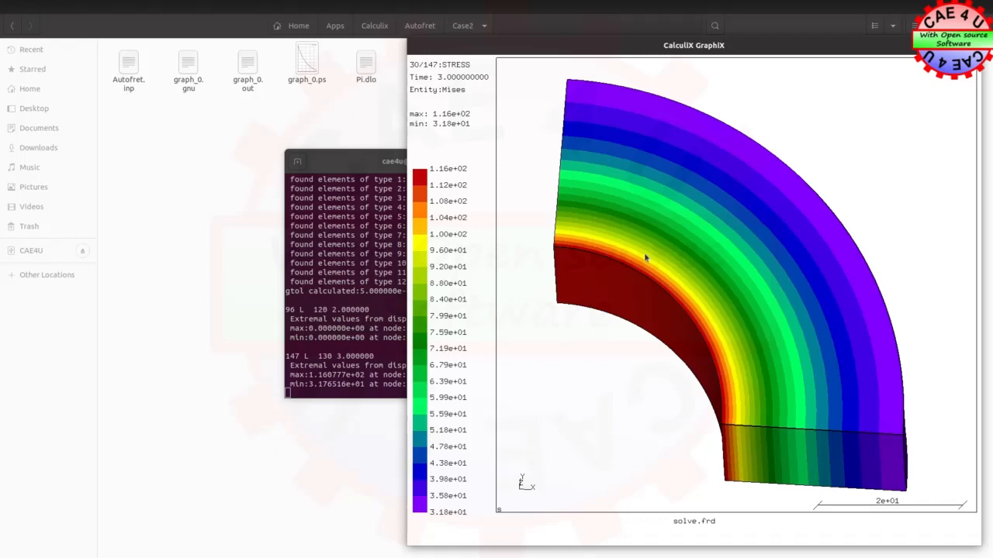
Quit the Case2 viewer and load the Case3 results with cgx -v solve.frd
click(484, 240)
mouse_move(508, 296)
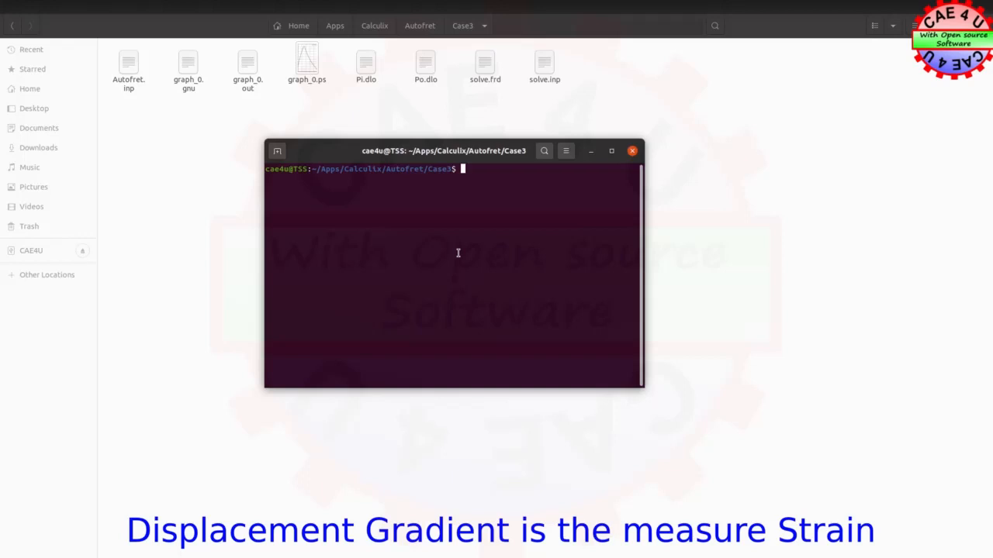
text(cgx -v solve.frd)
key(Return)
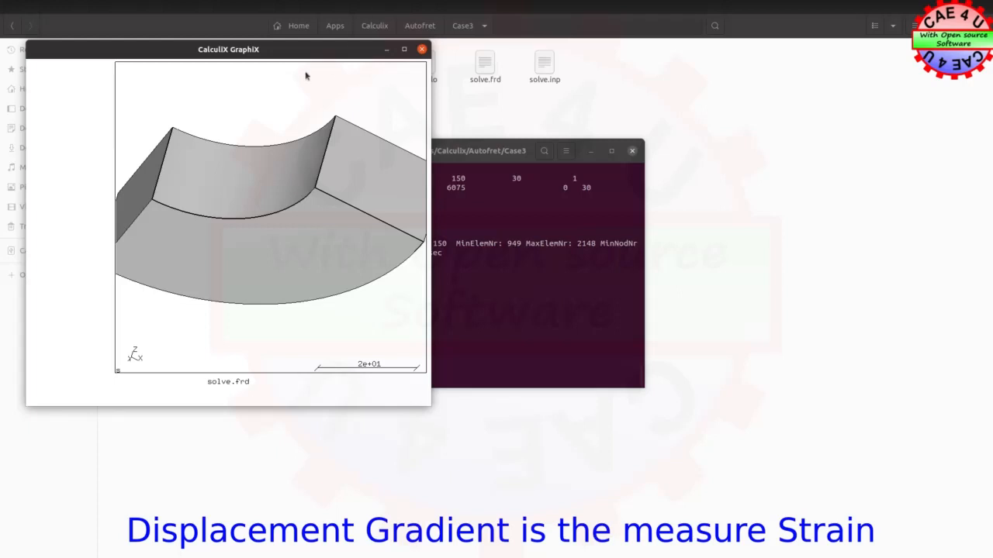
Move the Case3 viewer window so the terminal output stays partly visible, and enlarge it
drag(327, 54, 673, 59)
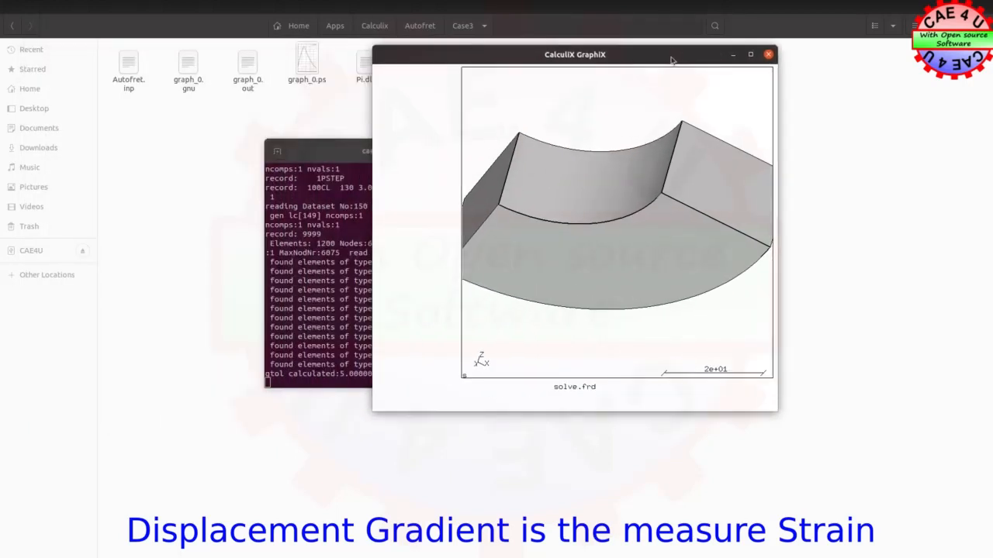
click(776, 408)
drag(776, 408, 963, 508)
Display the Case3 DISP dataset at time 2.0 with entity ALL and turn the ring segment to inspect the displacement
click(401, 164)
mouse_move(416, 168)
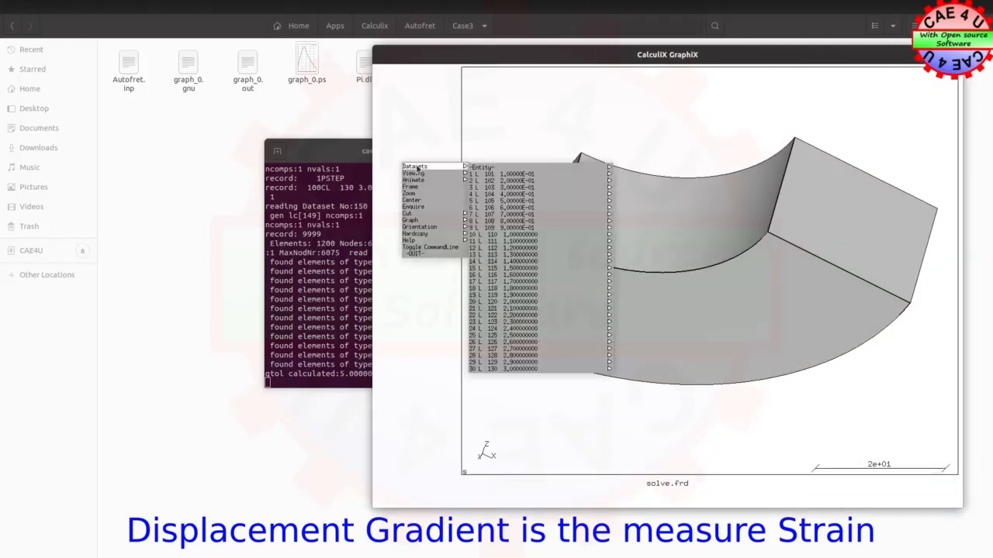
mouse_move(571, 303)
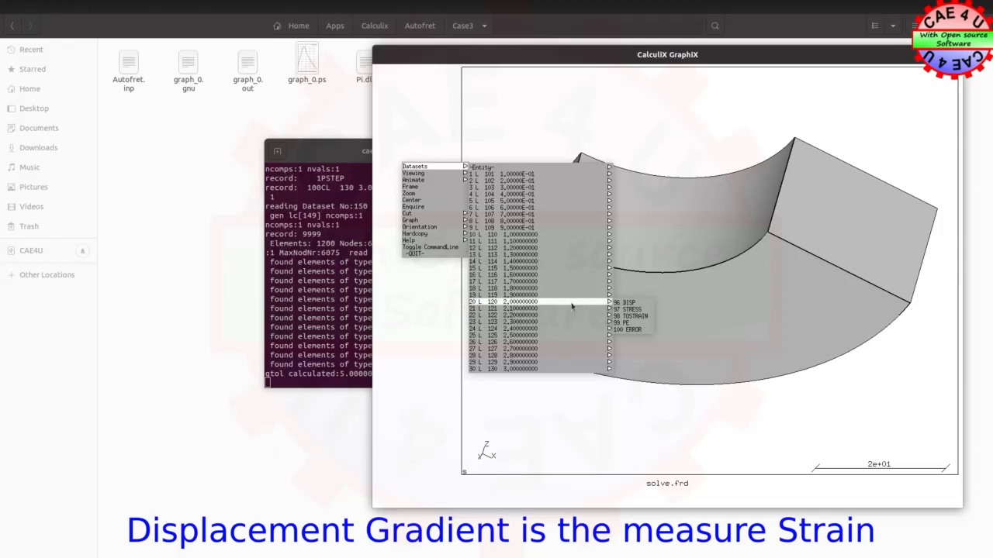
click(634, 302)
click(409, 203)
mouse_move(418, 206)
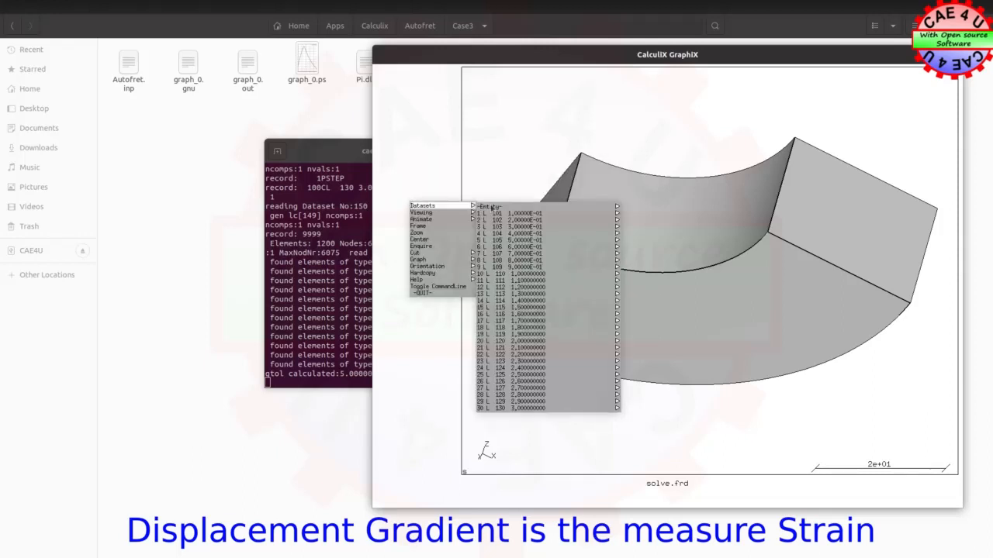
mouse_move(610, 207)
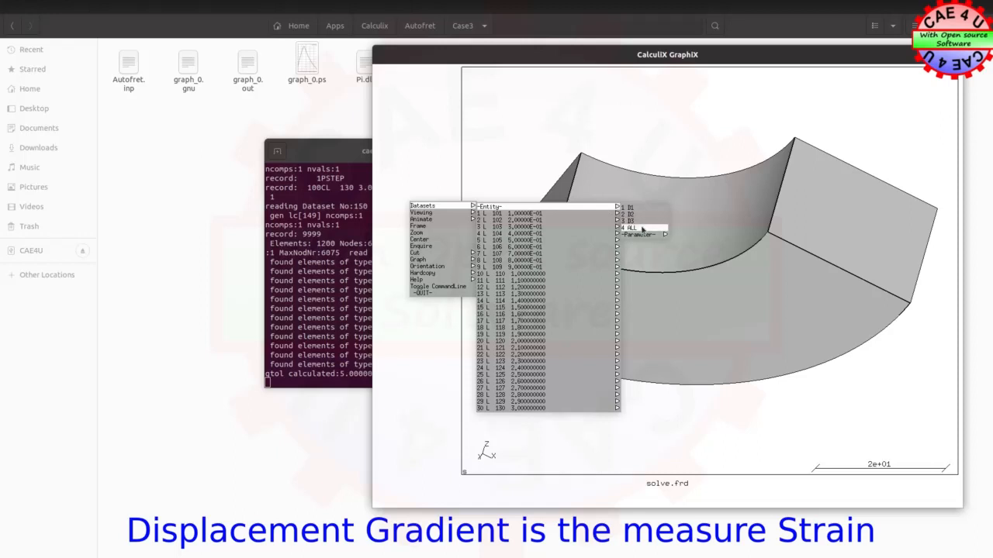
click(637, 227)
drag(665, 150, 759, 171)
drag(783, 246, 687, 339)
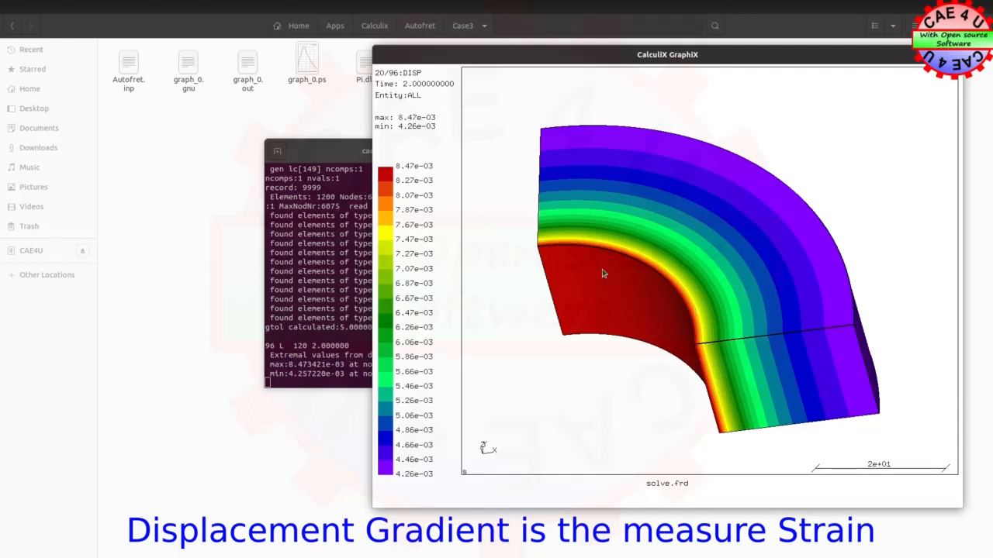
Display the Case3 STRESS dataset at time 3.0 with entity Mises and turn the ring segment to inspect it
click(443, 225)
mouse_move(445, 226)
mouse_move(543, 429)
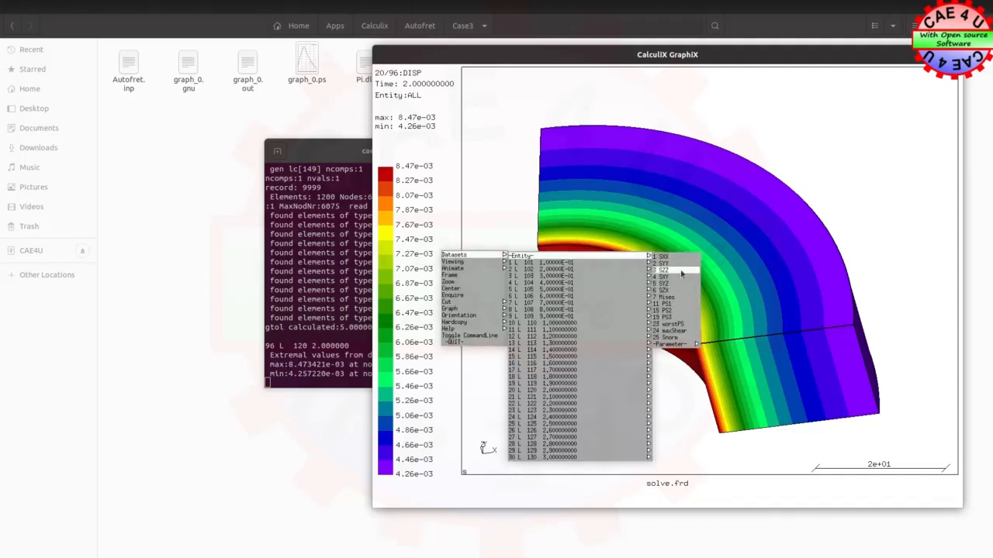
click(681, 303)
drag(560, 238, 672, 354)
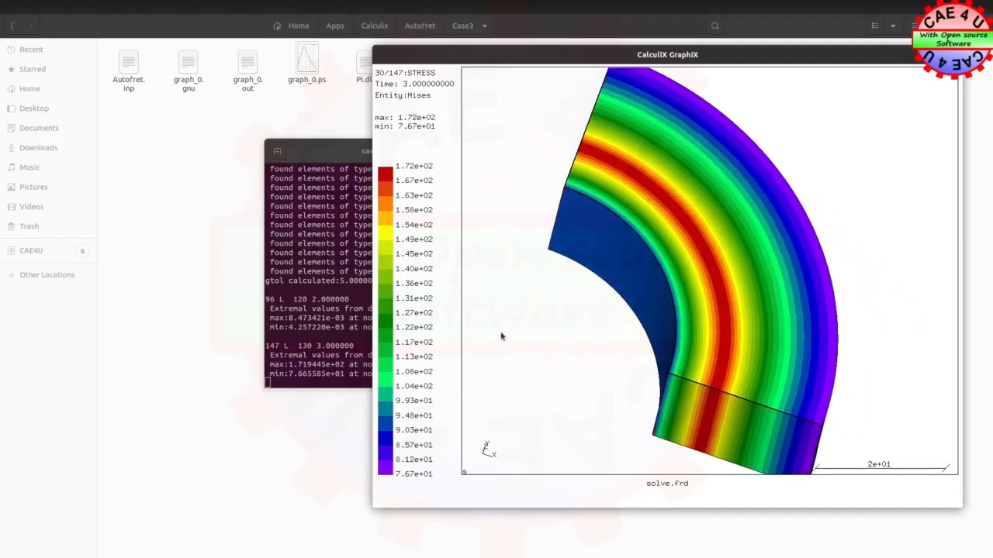
Display the Case3 STRESS dataset at time 1.0 with entity Mises and inspect the ring segment from several angles
click(442, 247)
mouse_move(451, 246)
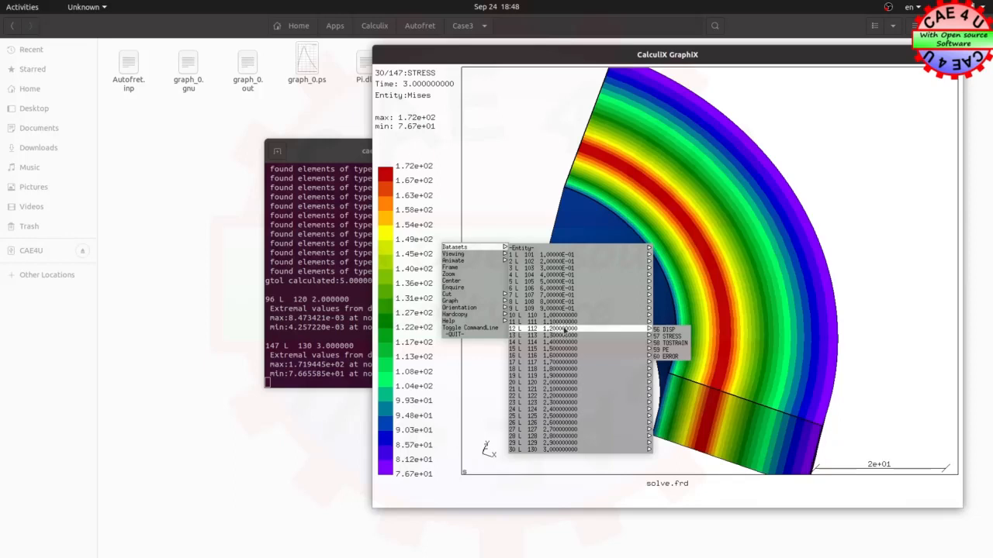
mouse_move(560, 318)
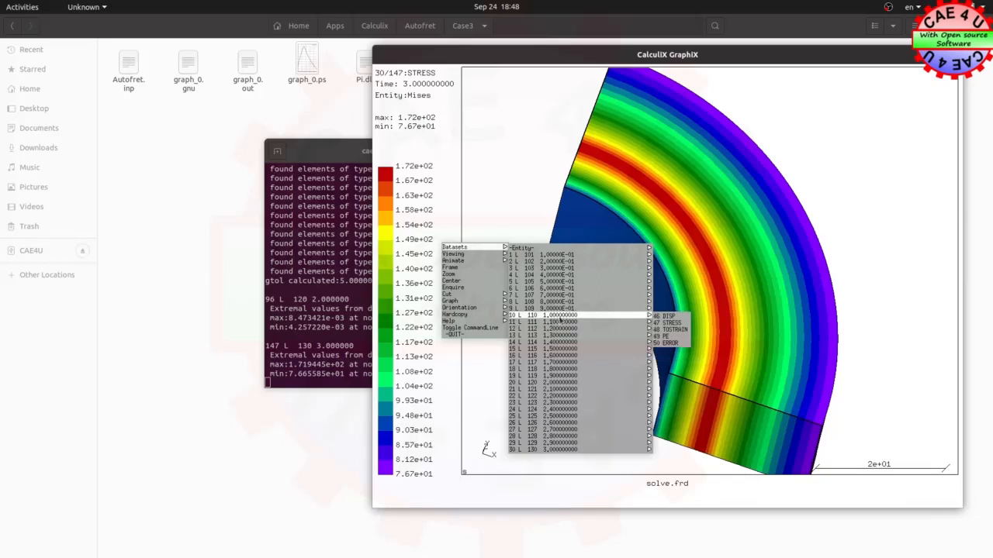
click(667, 322)
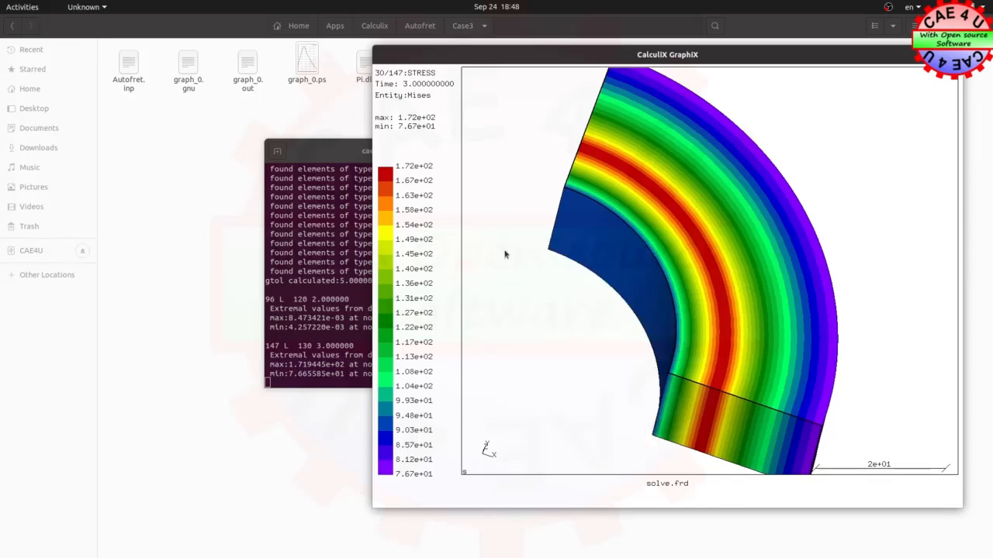
click(444, 234)
mouse_move(480, 231)
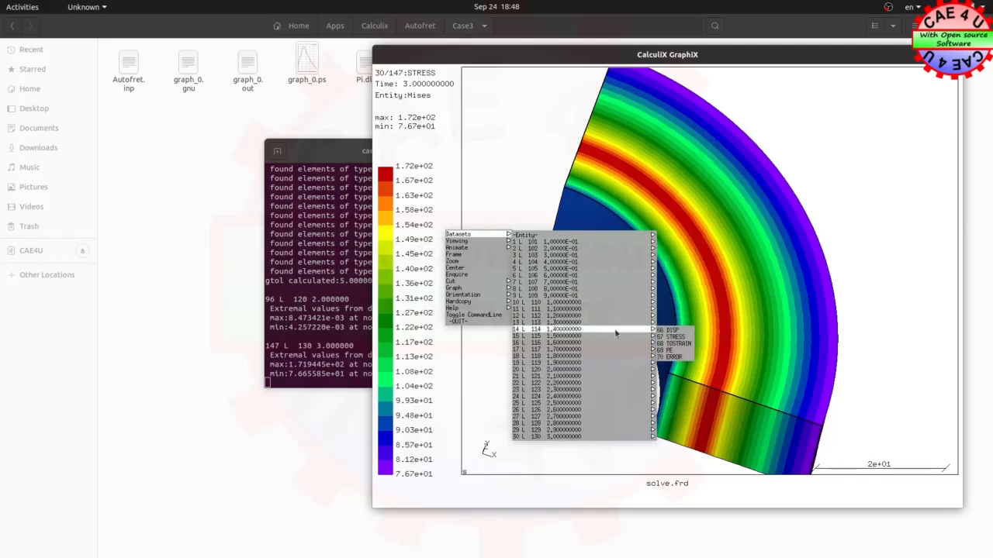
mouse_move(555, 235)
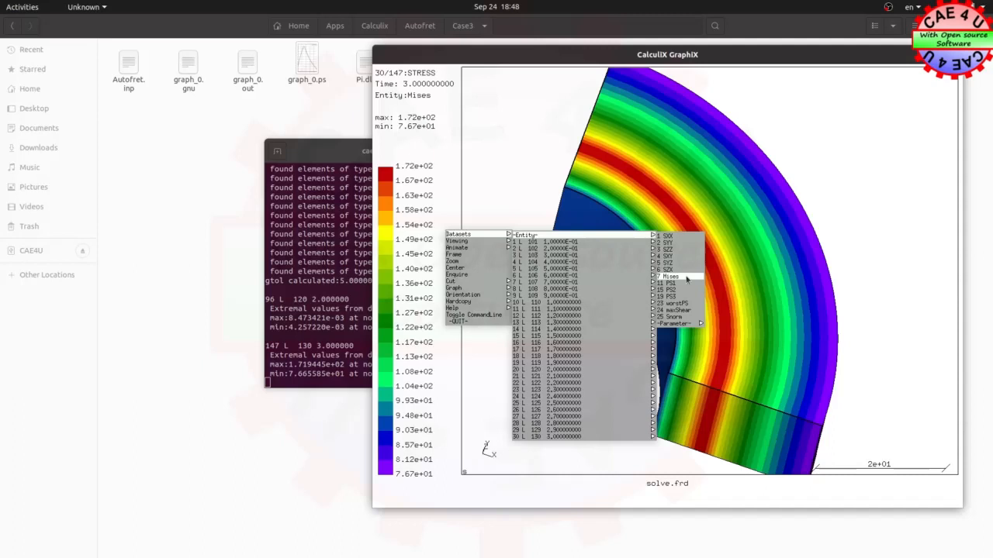
click(686, 279)
drag(581, 222, 695, 372)
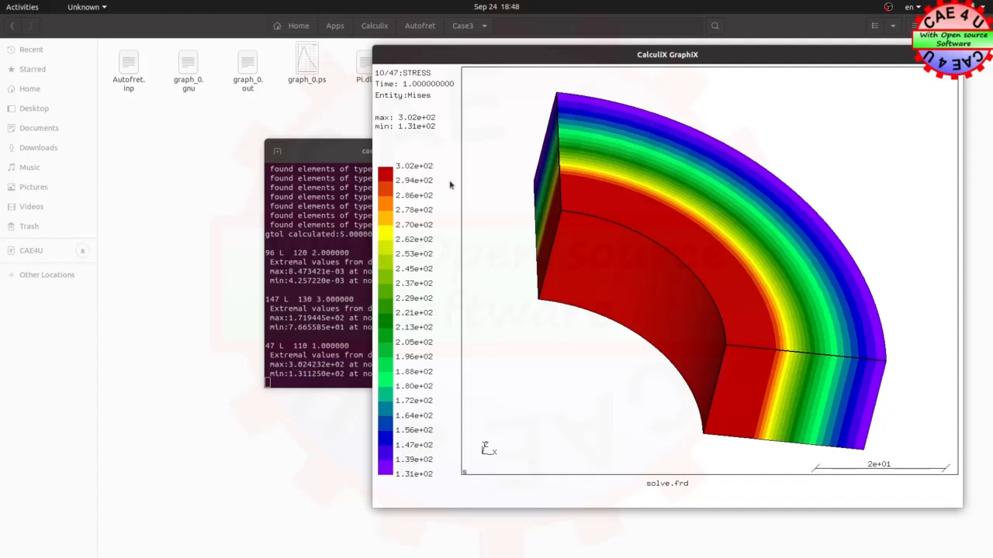
drag(695, 318, 682, 388)
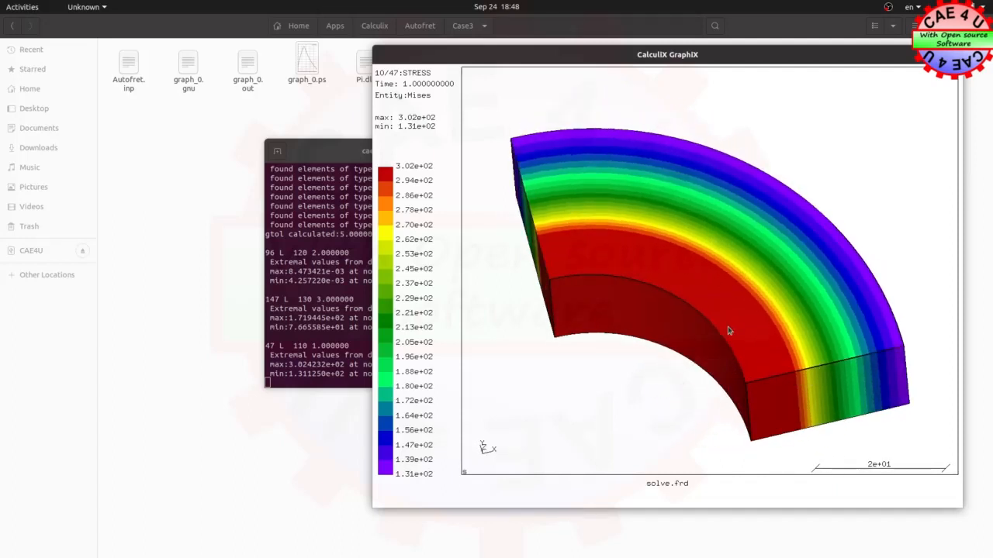
Display the Case3 STRESS dataset at time 2.0 with entity Mises and inspect the stress bands around the bore
click(444, 213)
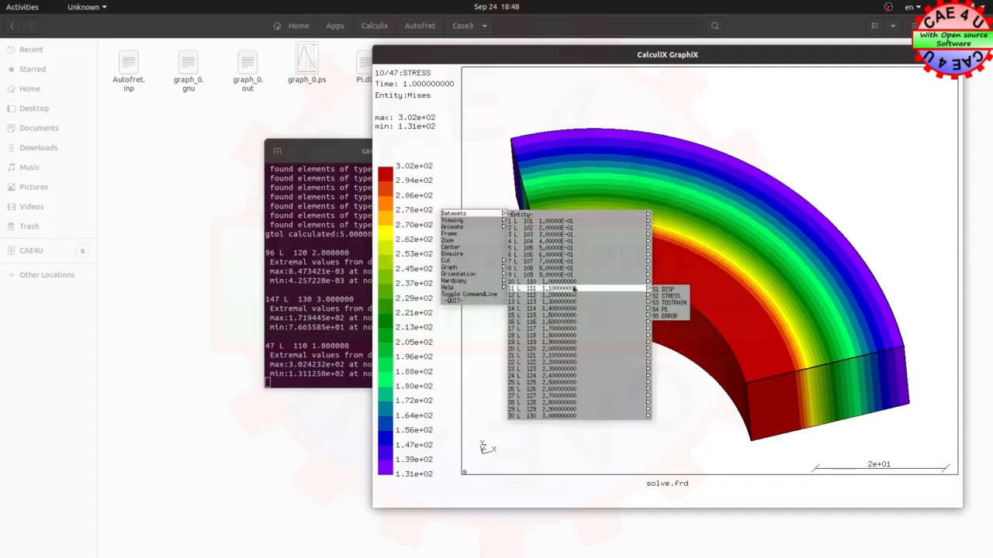
mouse_move(560, 332)
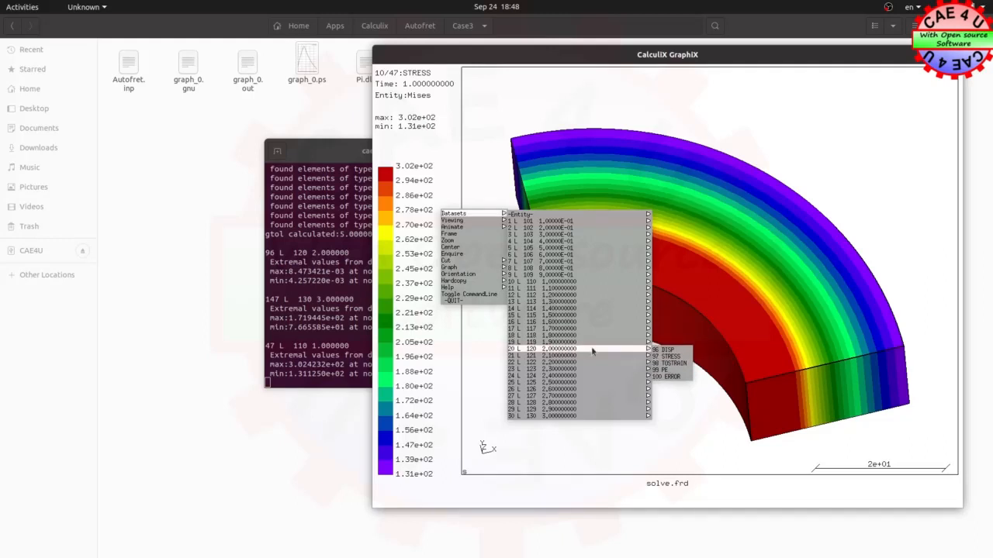
click(667, 356)
click(432, 253)
mouse_move(475, 254)
mouse_move(566, 260)
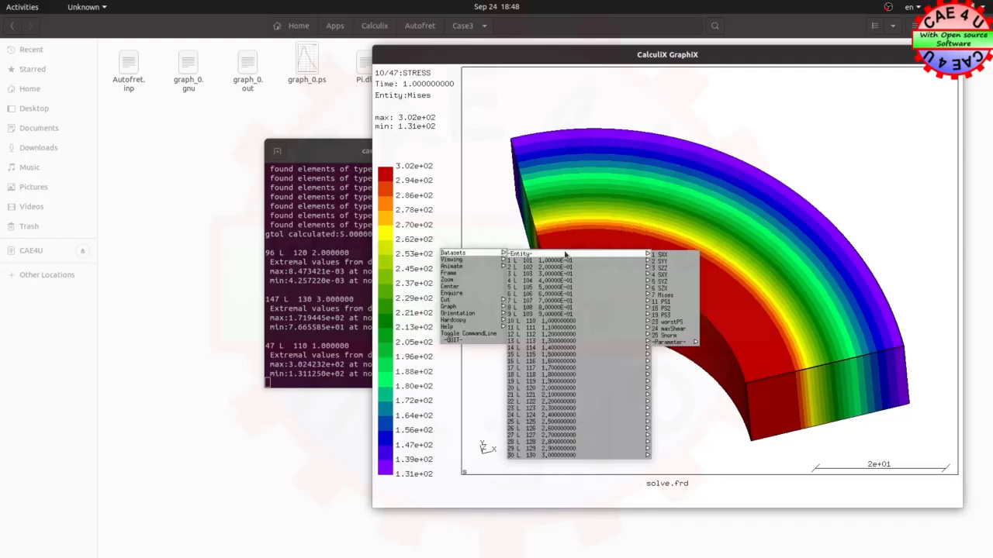
click(671, 303)
drag(648, 335, 647, 272)
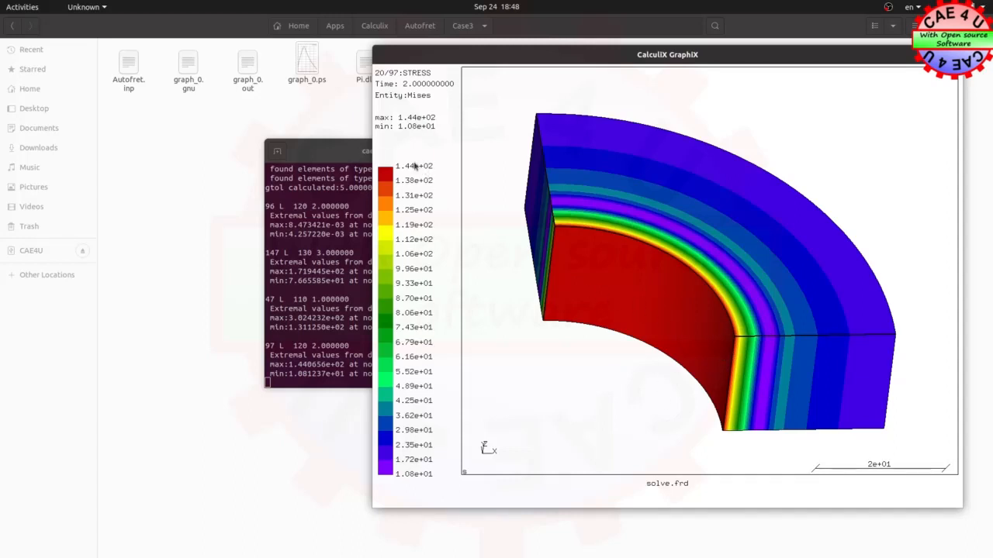
drag(724, 256, 713, 279)
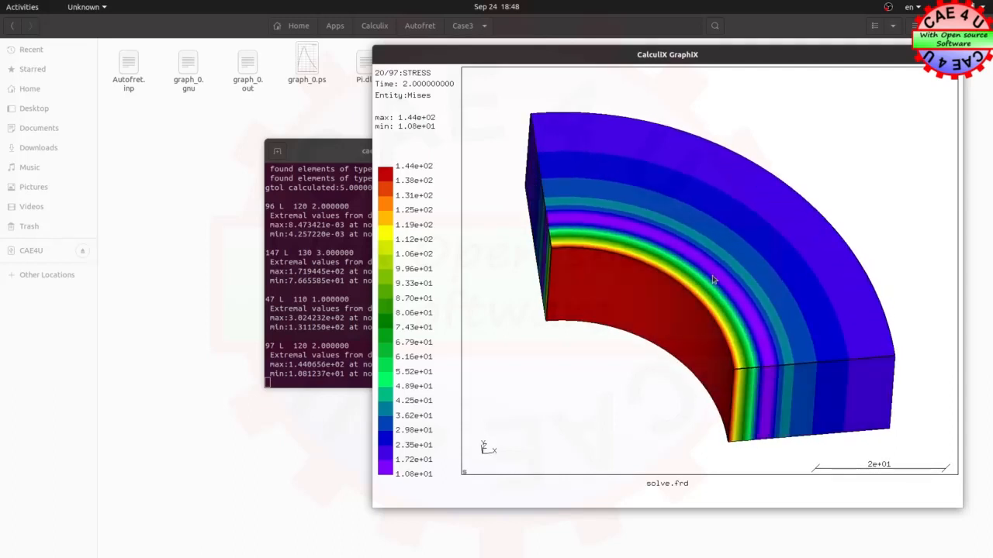